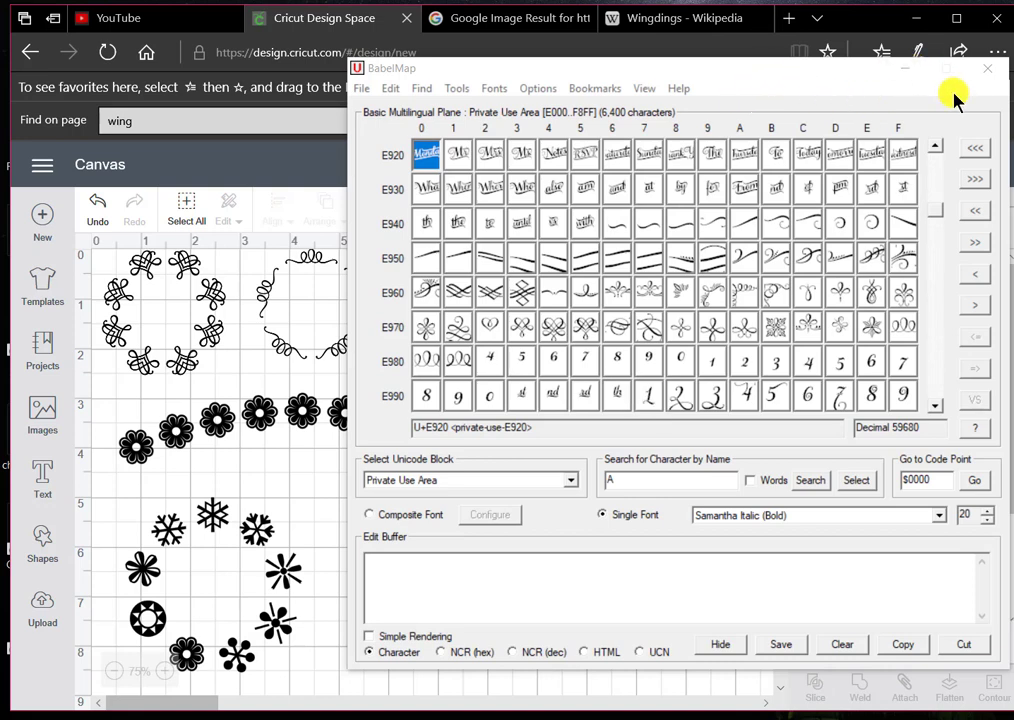
- Return to the Cricut Design Space canvas and delete the two swirl ornament wreaths above the flower border
{"action": "left_click", "coordinate": [721, 57]}
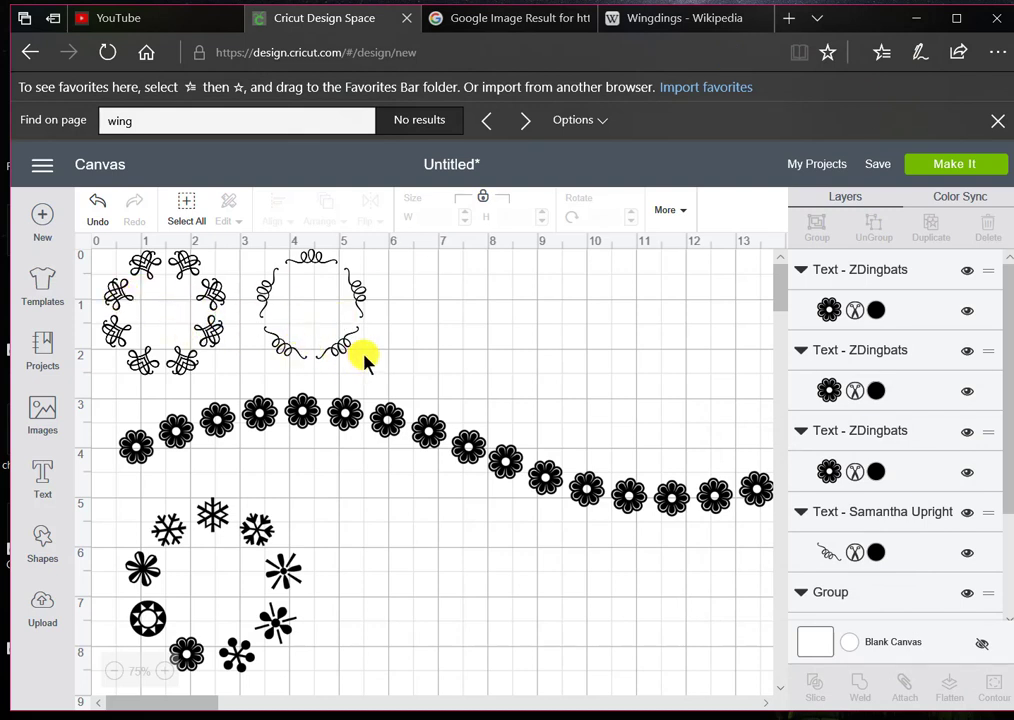
{"action": "left_click_drag", "start_coordinate": [364, 353], "coordinate": [94, 252]}
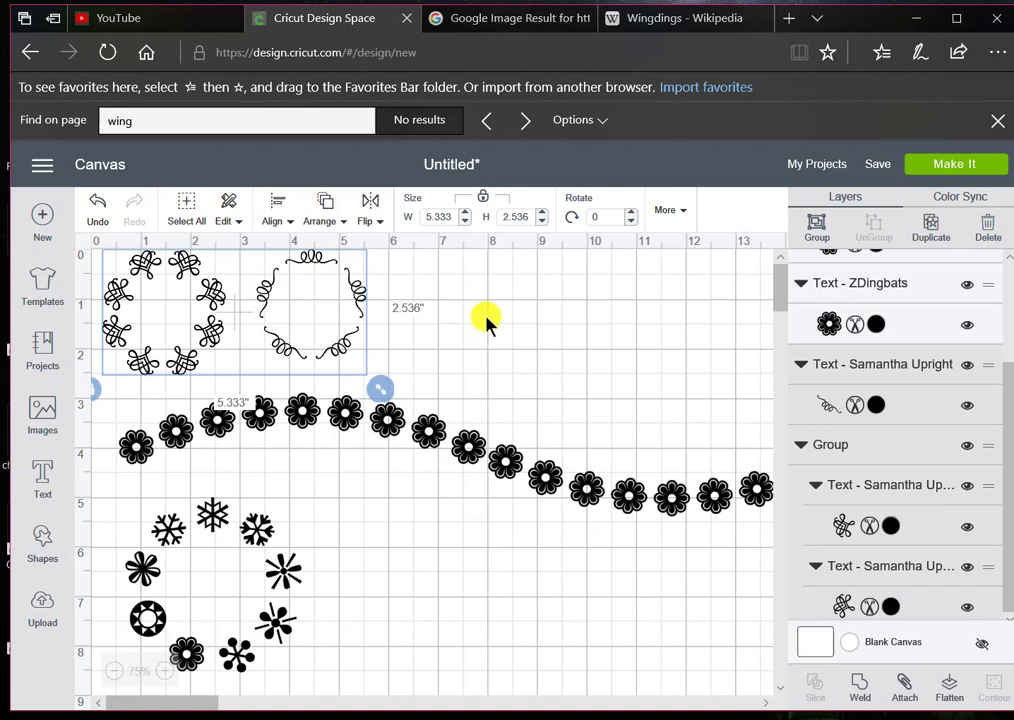
{"action": "key", "text": "Delete"}
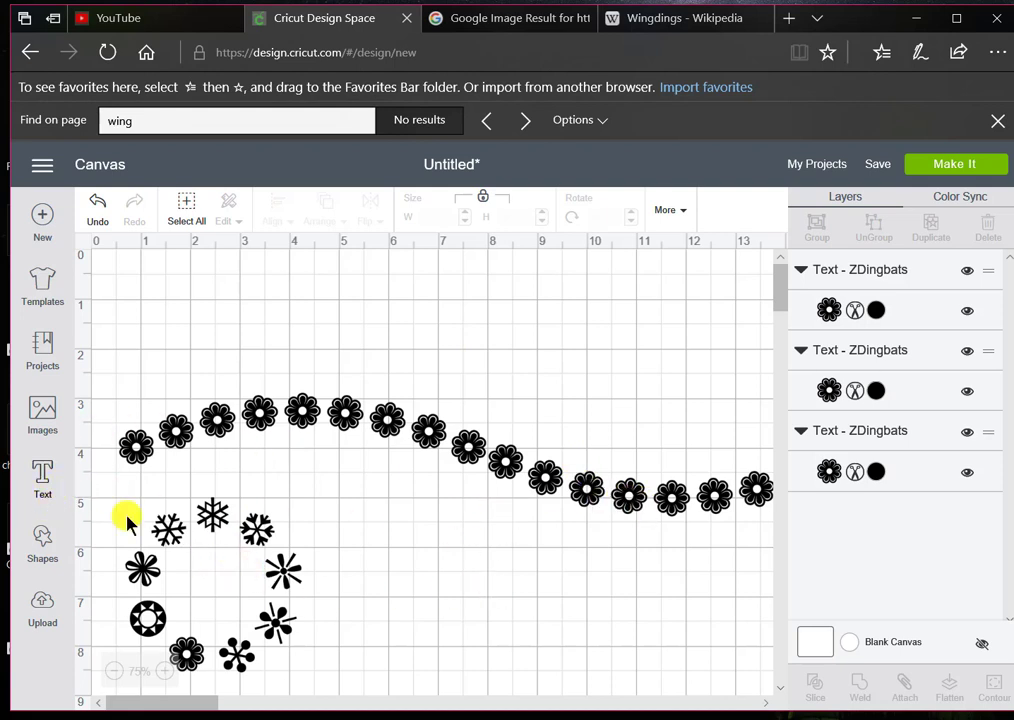
- Delete both curved flower rows that form the wavy border across the canvas
{"action": "left_click", "coordinate": [518, 476]}
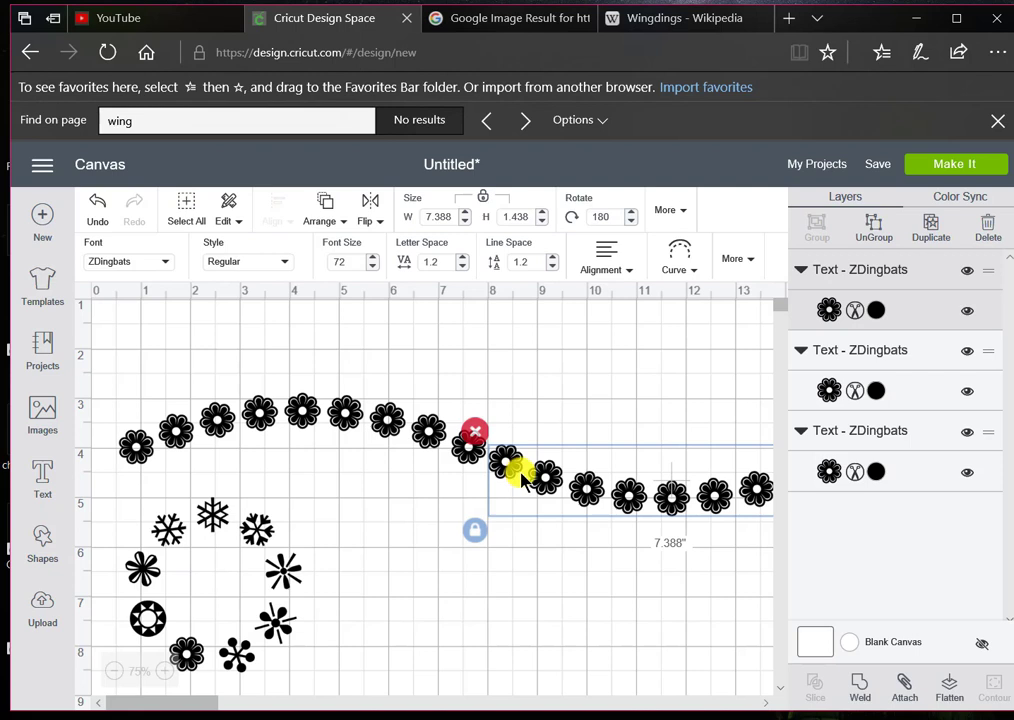
{"action": "key", "text": "Delete"}
{"action": "left_click", "coordinate": [467, 460]}
{"action": "key", "text": "Delete"}
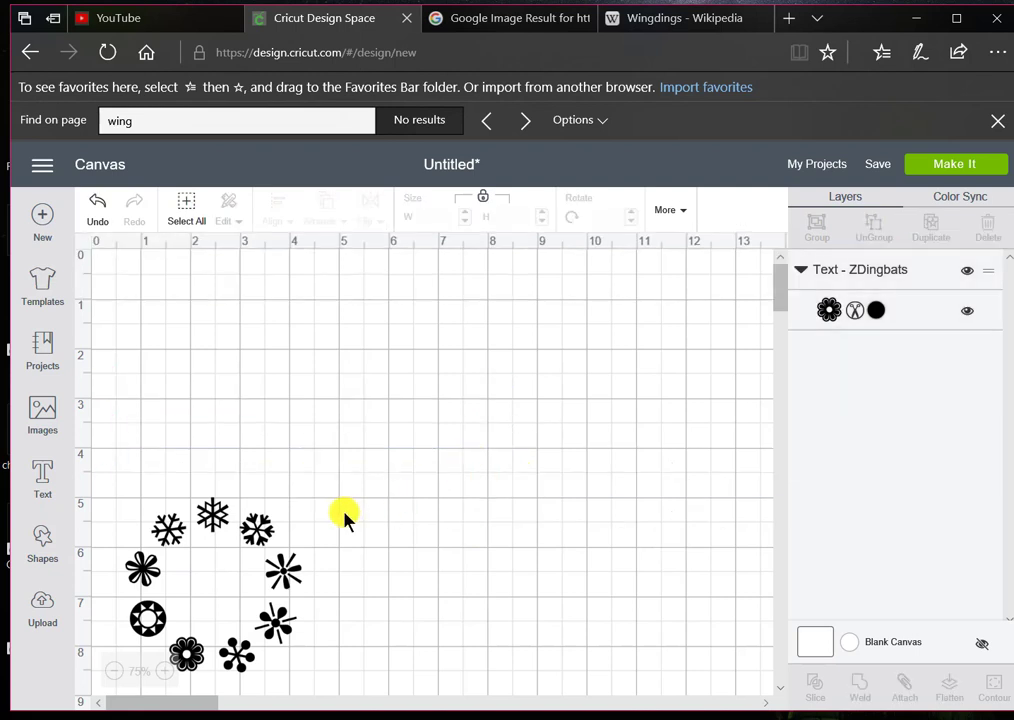
{"action": "left_click", "coordinate": [42, 483]}
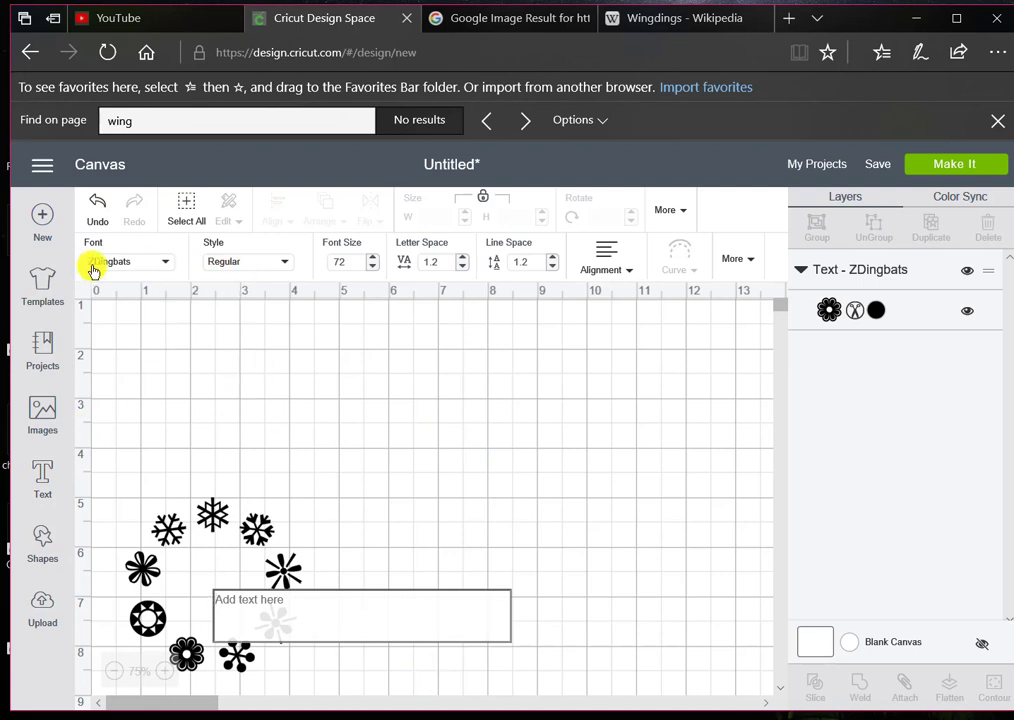
{"action": "left_click", "coordinate": [162, 265]}
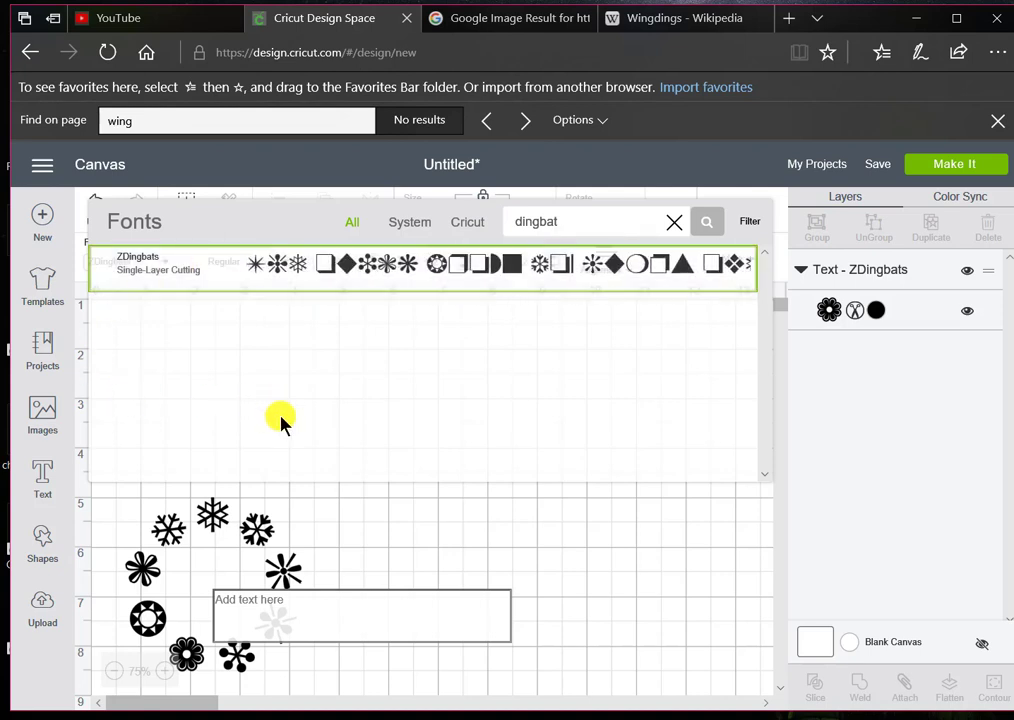
{"action": "left_click", "coordinate": [600, 548]}
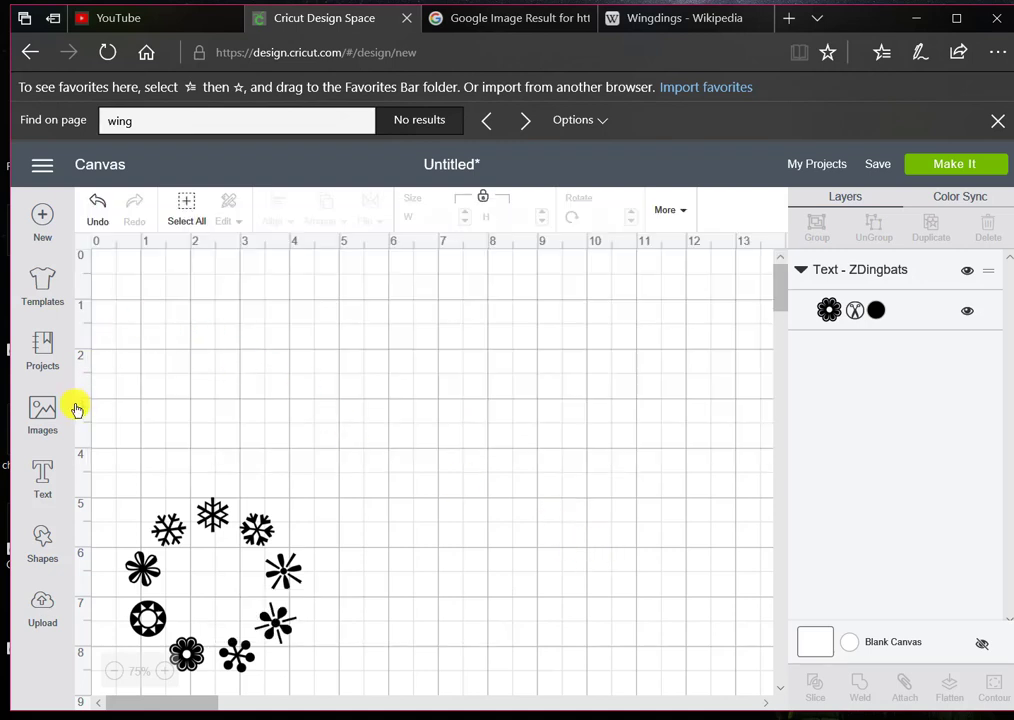
- Add a text object in the ZDingbats font reading "ffff" to create a row of snowflakes
{"action": "left_click", "coordinate": [44, 484]}
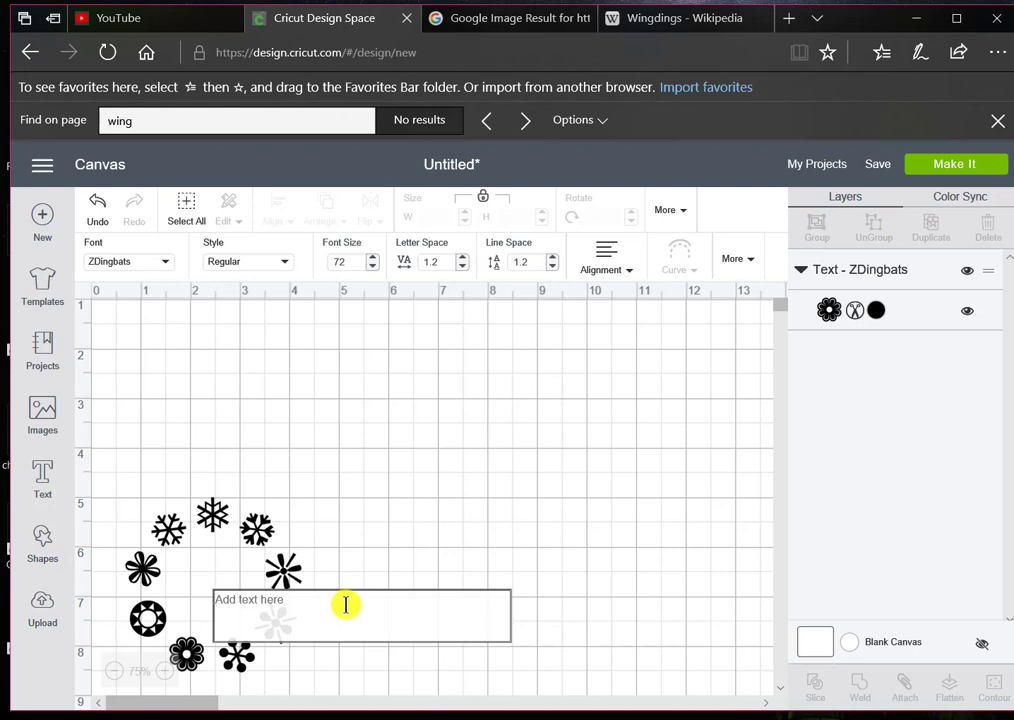
{"action": "type", "text": "n"}
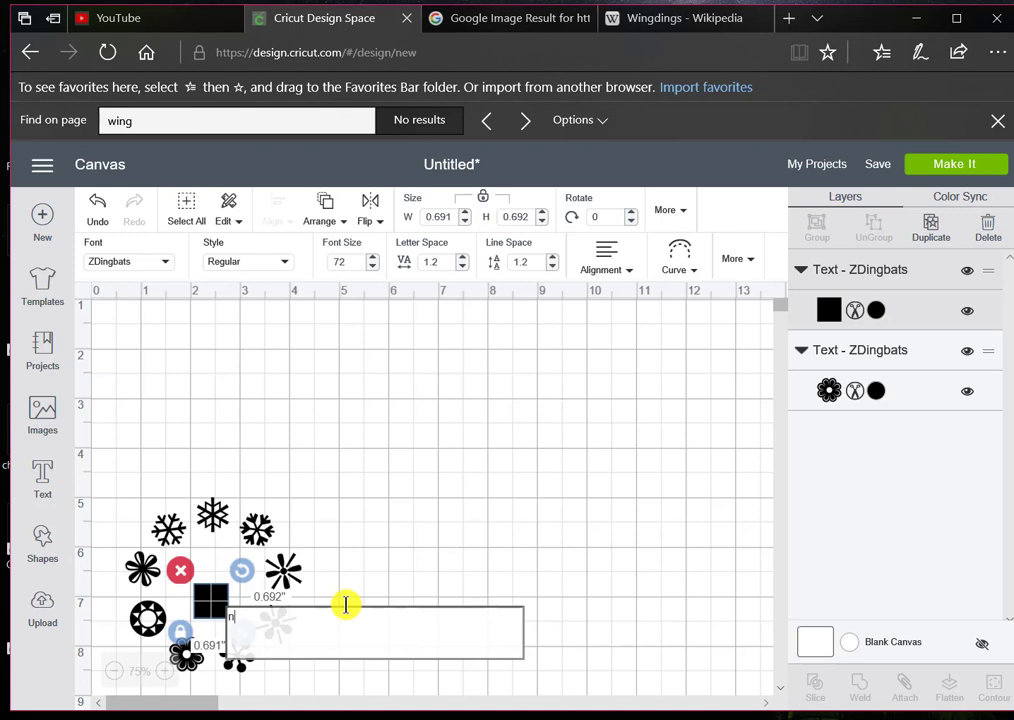
{"action": "key", "text": "BackSpace"}
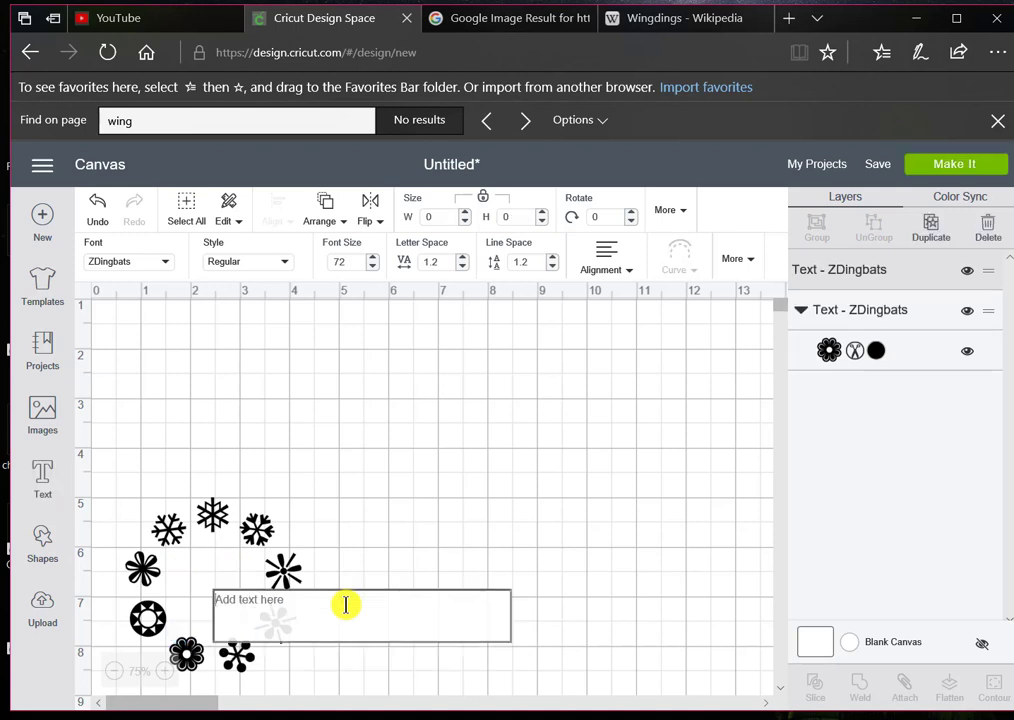
{"action": "type", "text": "f"}
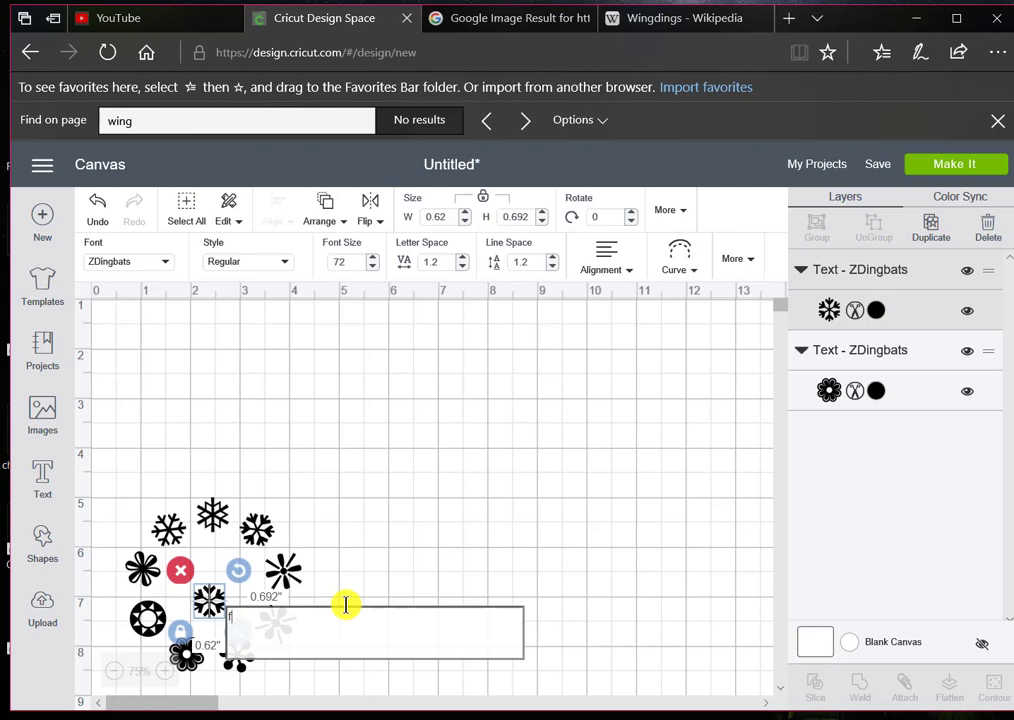
{"action": "type", "text": "fff"}
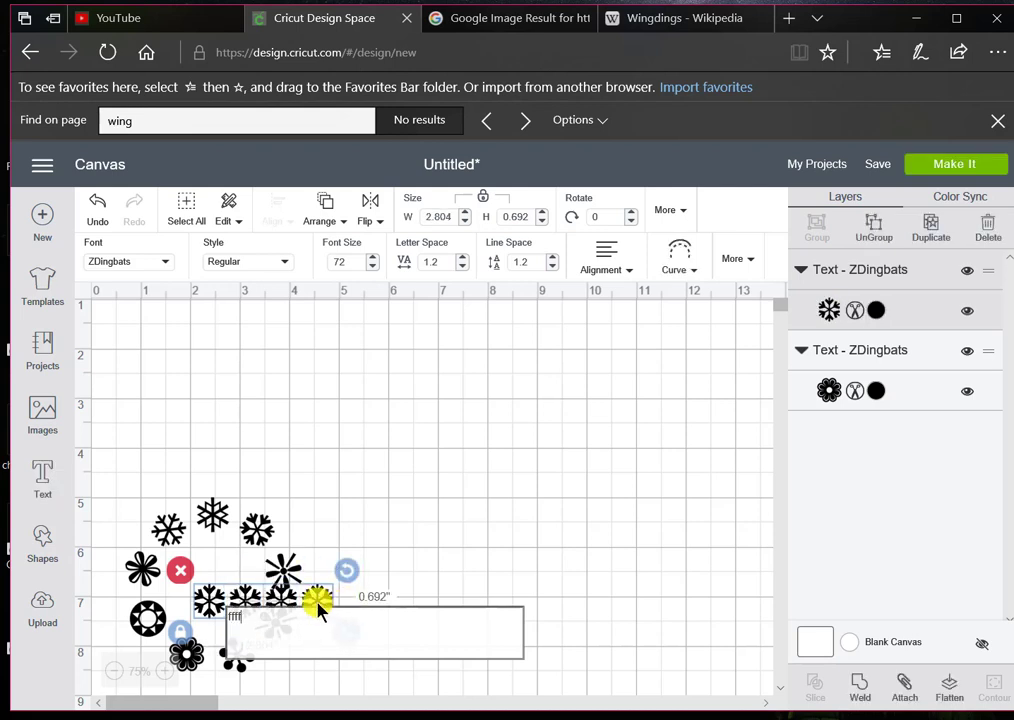
- Place the snowflake row in the empty area above the mixed-symbol ring and extend its text to seven f characters
{"action": "left_click_drag", "start_coordinate": [317, 600], "coordinate": [488, 336]}
{"action": "double_click", "coordinate": [500, 343]}
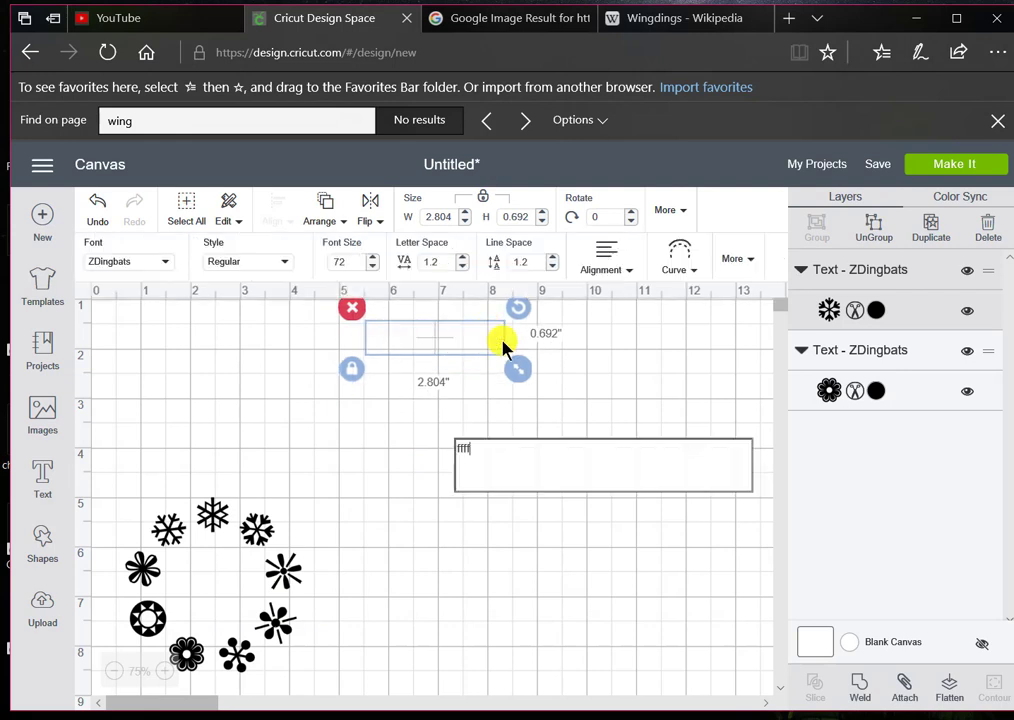
{"action": "type", "text": "fff"}
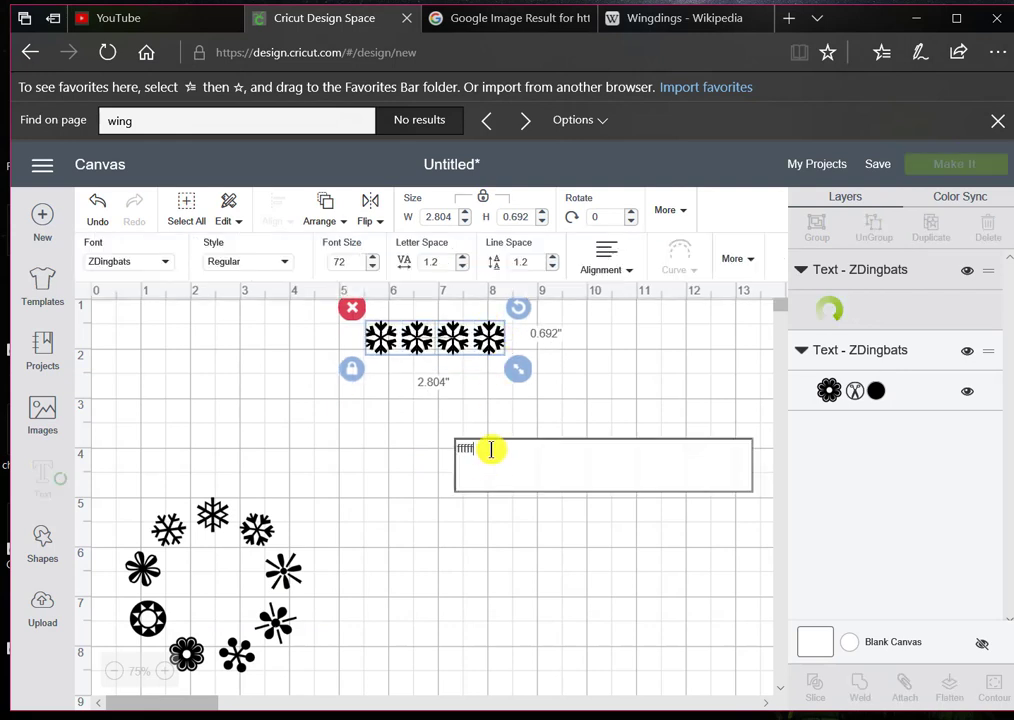
{"action": "left_click", "coordinate": [330, 474]}
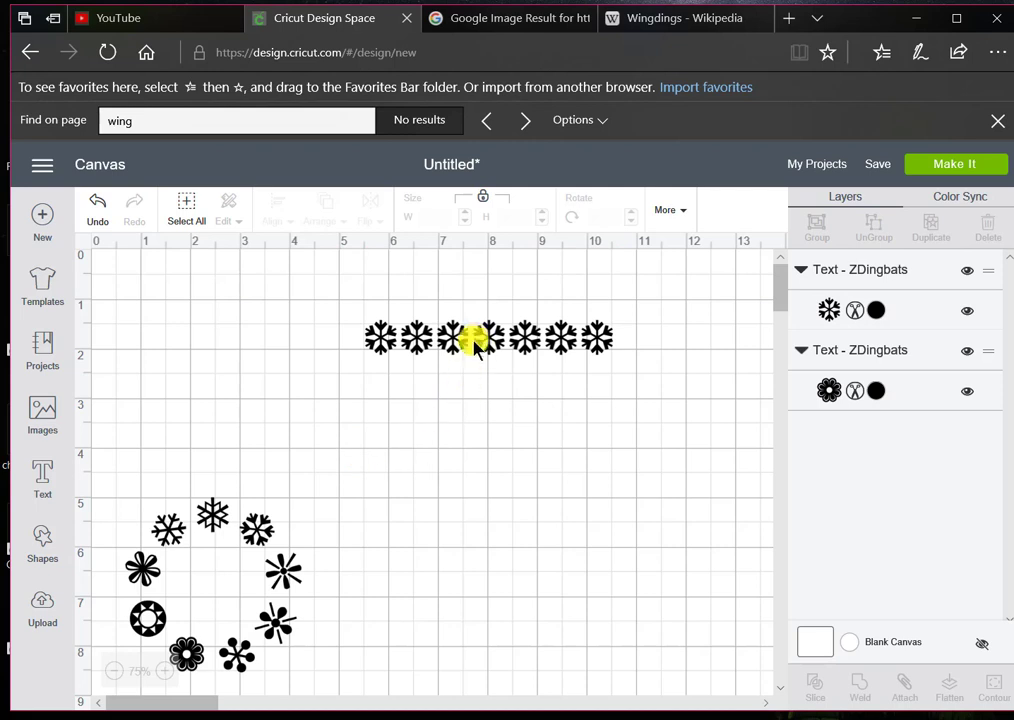
{"action": "left_click_drag", "start_coordinate": [416, 340], "coordinate": [306, 343]}
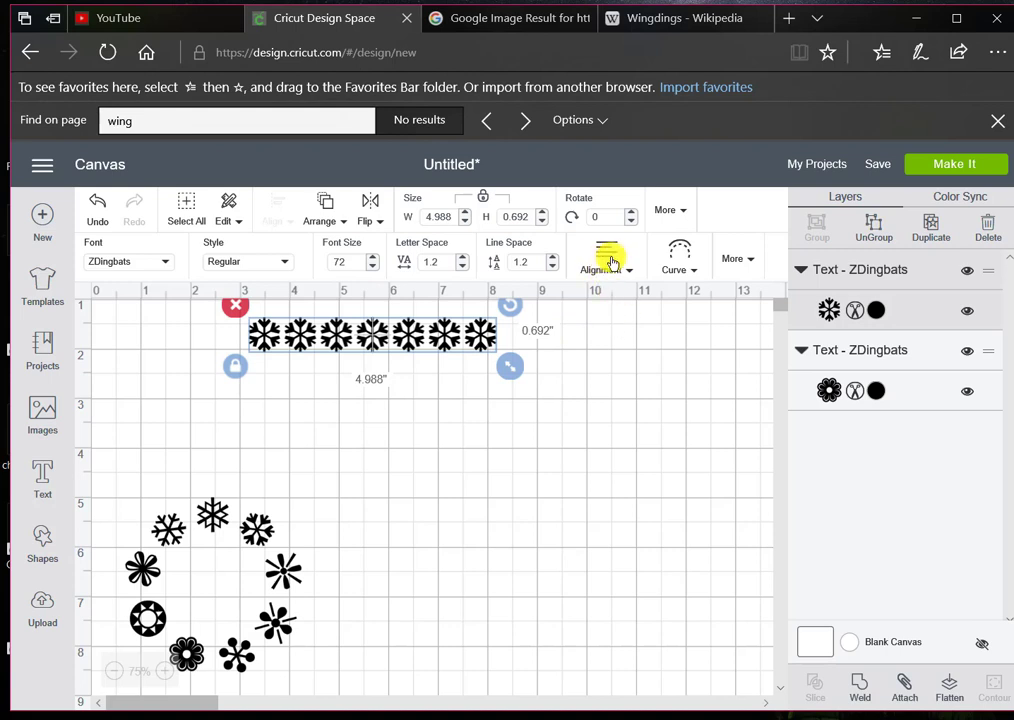
- Curve the snowflake row into a closed ring about 2.9 inches wide and place it near the canvas origin
{"action": "left_click", "coordinate": [696, 276]}
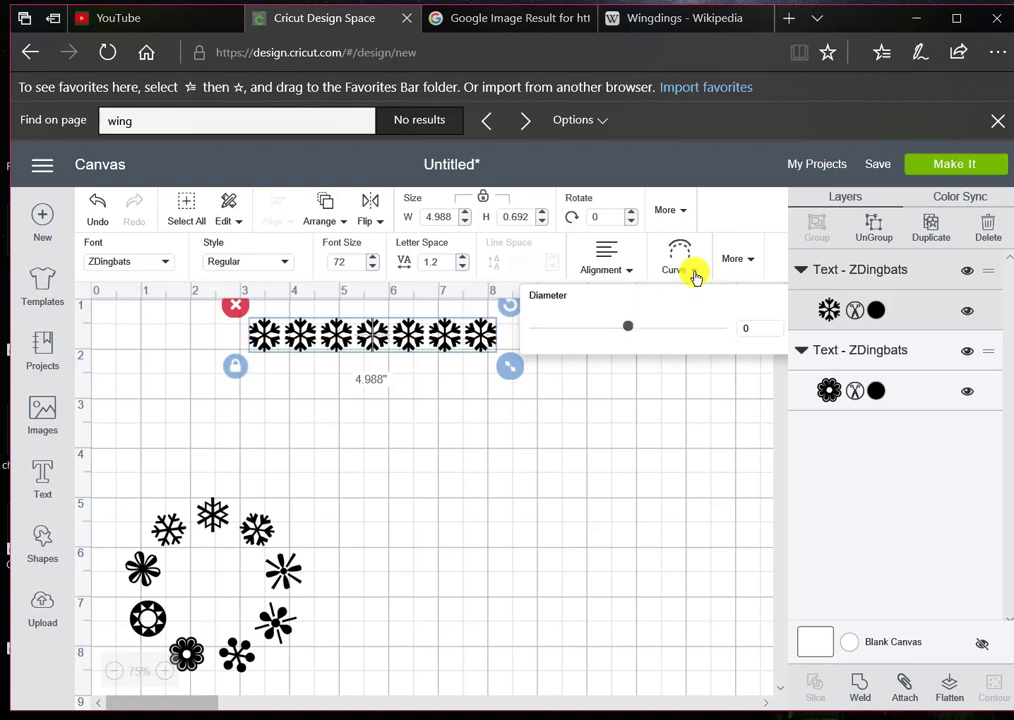
{"action": "left_click_drag", "start_coordinate": [629, 331], "coordinate": [740, 338]}
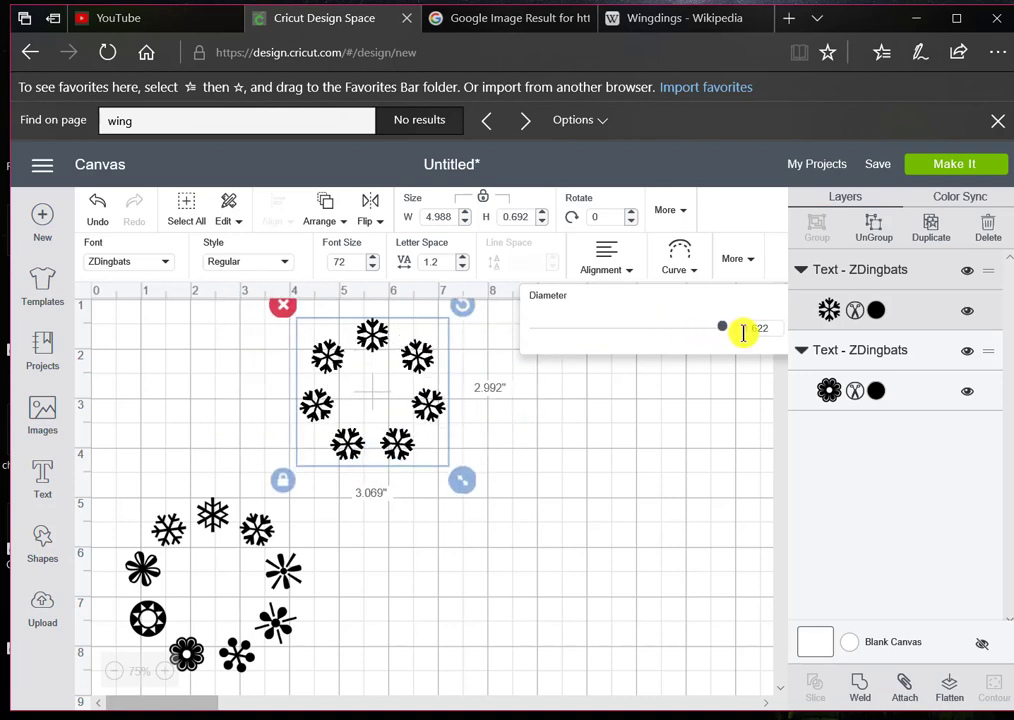
{"action": "left_click", "coordinate": [561, 491]}
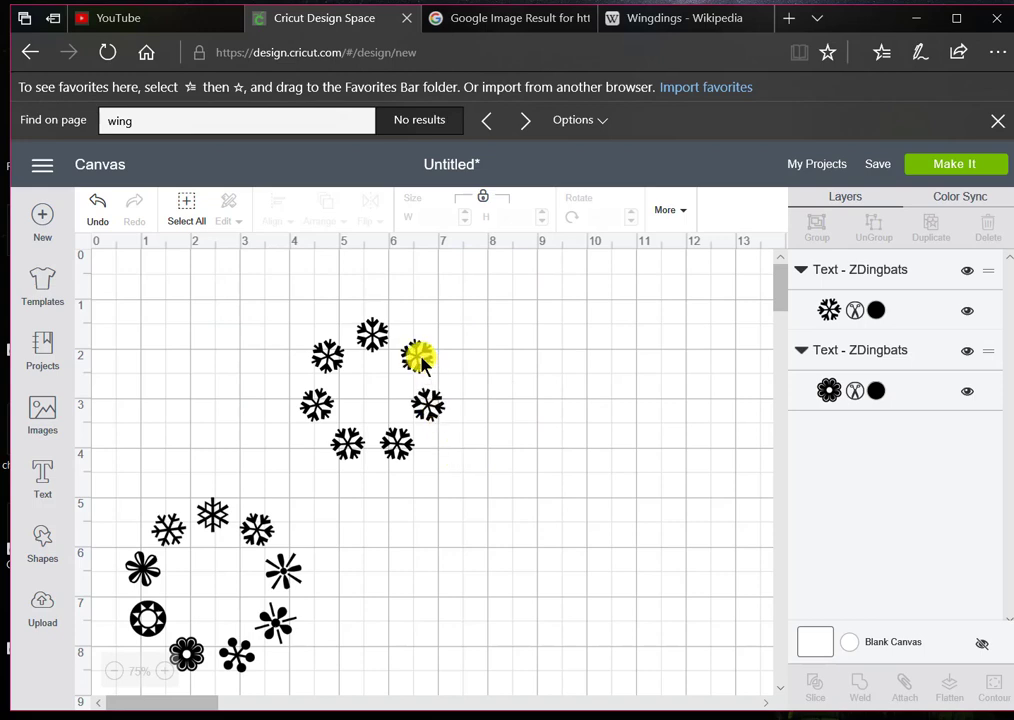
{"action": "left_click_drag", "start_coordinate": [421, 363], "coordinate": [208, 318]}
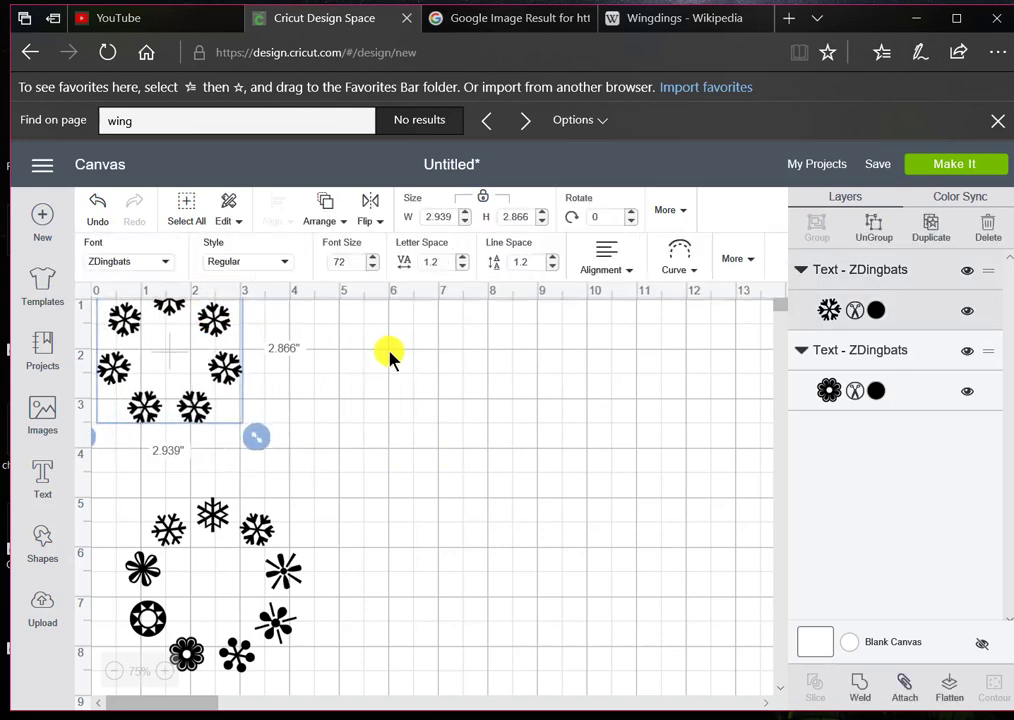
{"action": "left_click", "coordinate": [390, 356]}
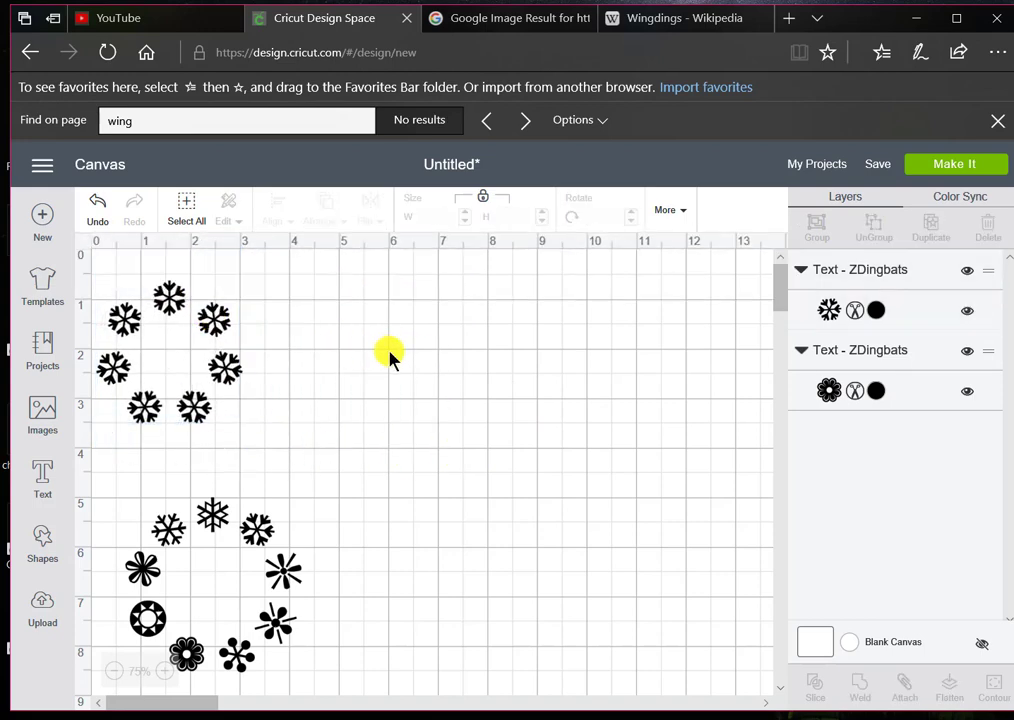
- Add a ZDingbats text object reading "jjjjjj" and place the row of bursts in the empty space beside the snowflake ring
{"action": "left_click", "coordinate": [43, 476]}
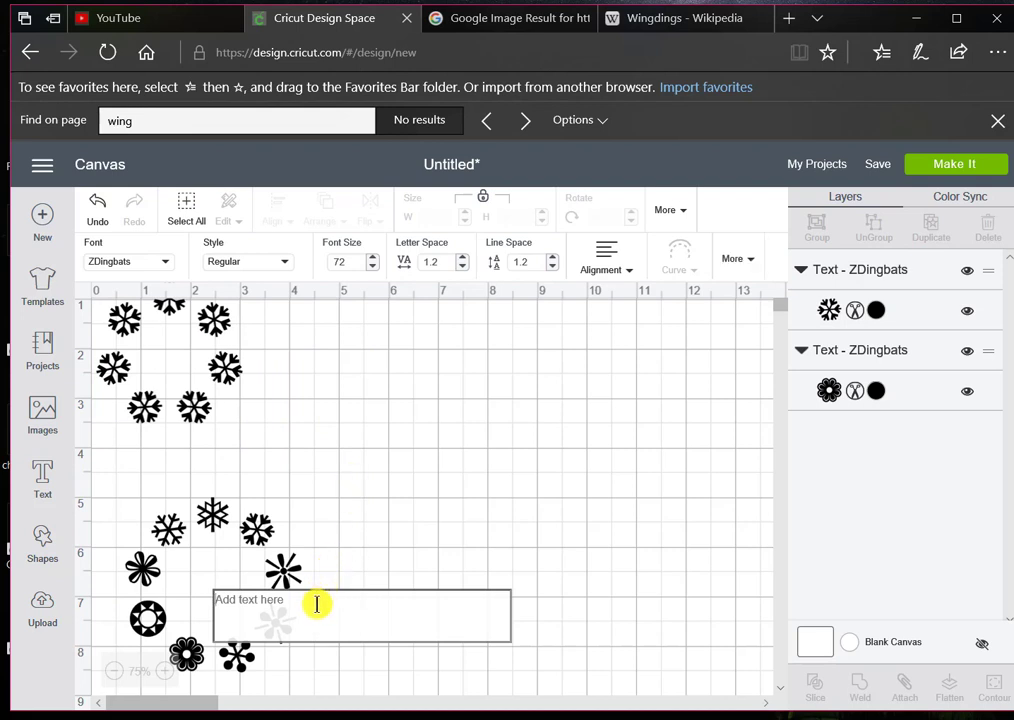
{"action": "type", "text": "j"}
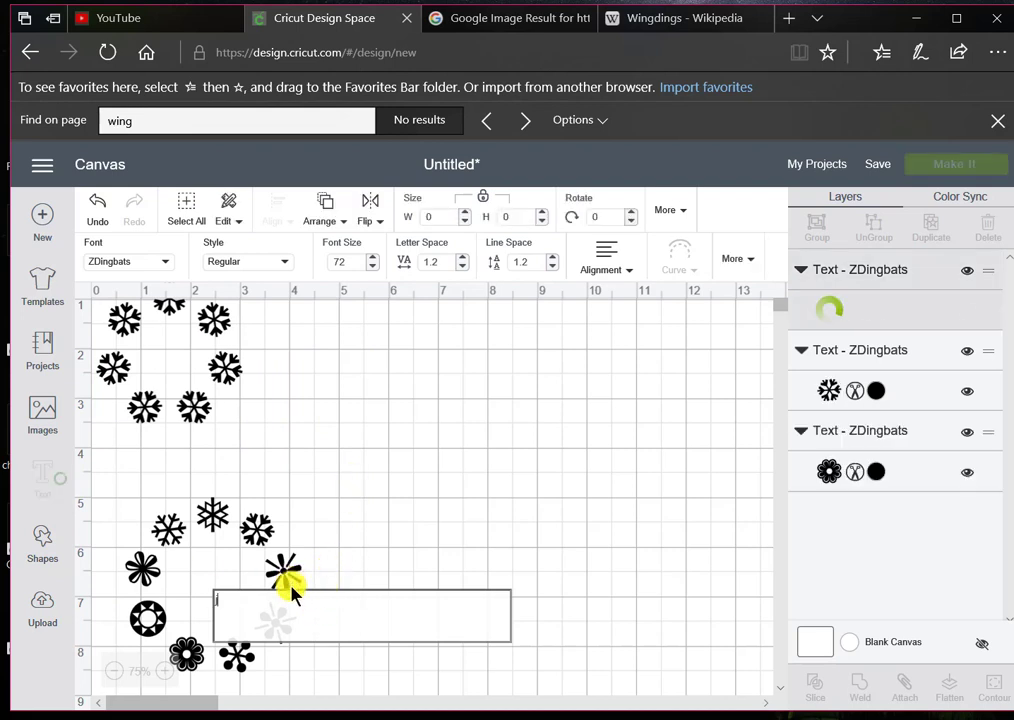
{"action": "type", "text": "jjjjj"}
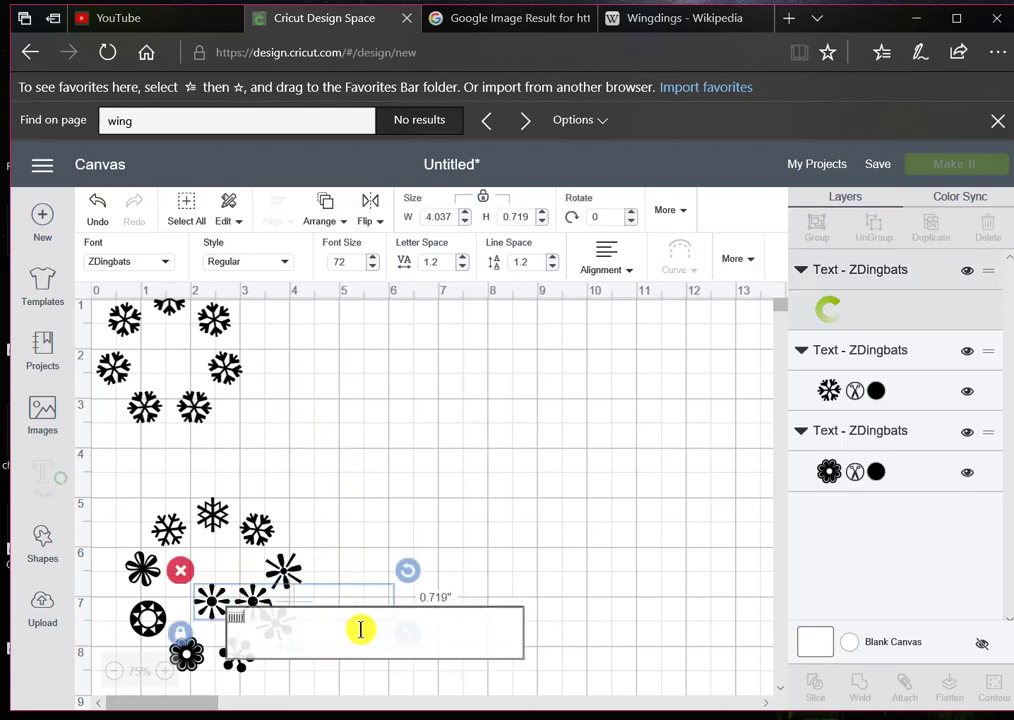
{"action": "left_click_drag", "start_coordinate": [345, 597], "coordinate": [440, 392]}
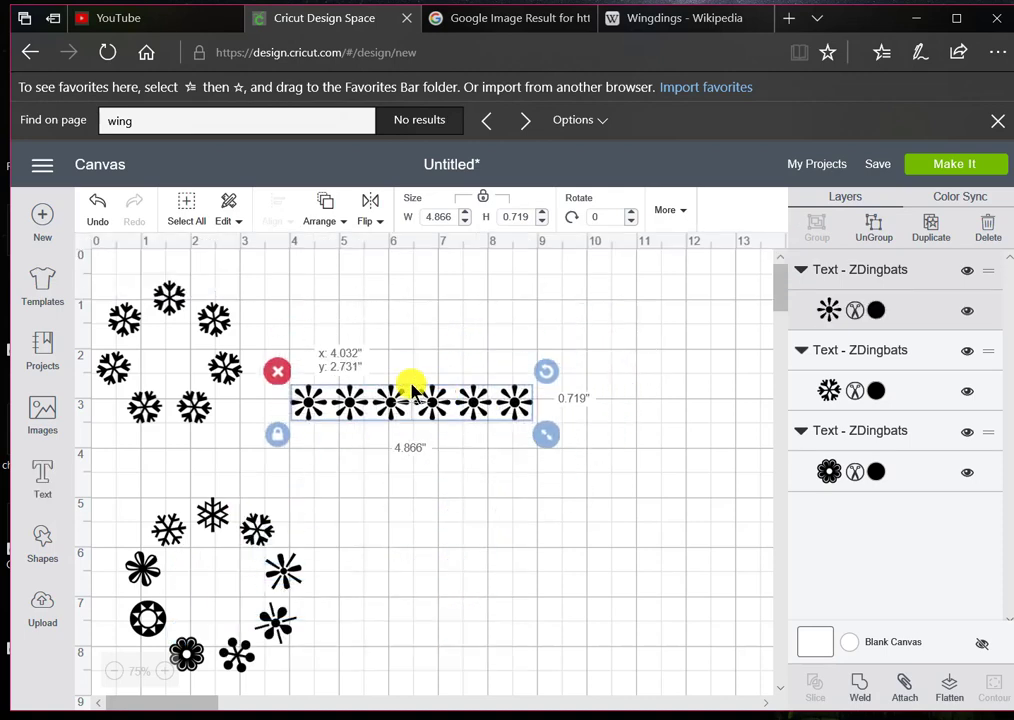
- Move the snowflake ring down beside the mixed-symbol ring and curve the burst row in the freed space with a diameter of 5.999
{"action": "left_click_drag", "start_coordinate": [208, 305], "coordinate": [505, 610]}
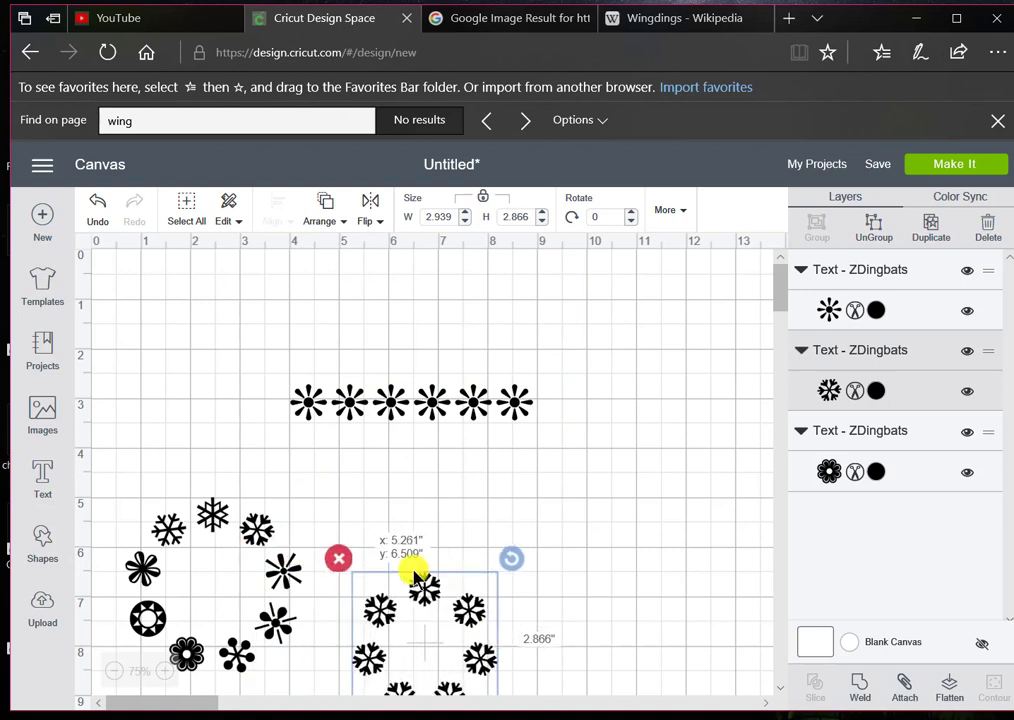
{"action": "left_click_drag", "start_coordinate": [351, 398], "coordinate": [177, 329]}
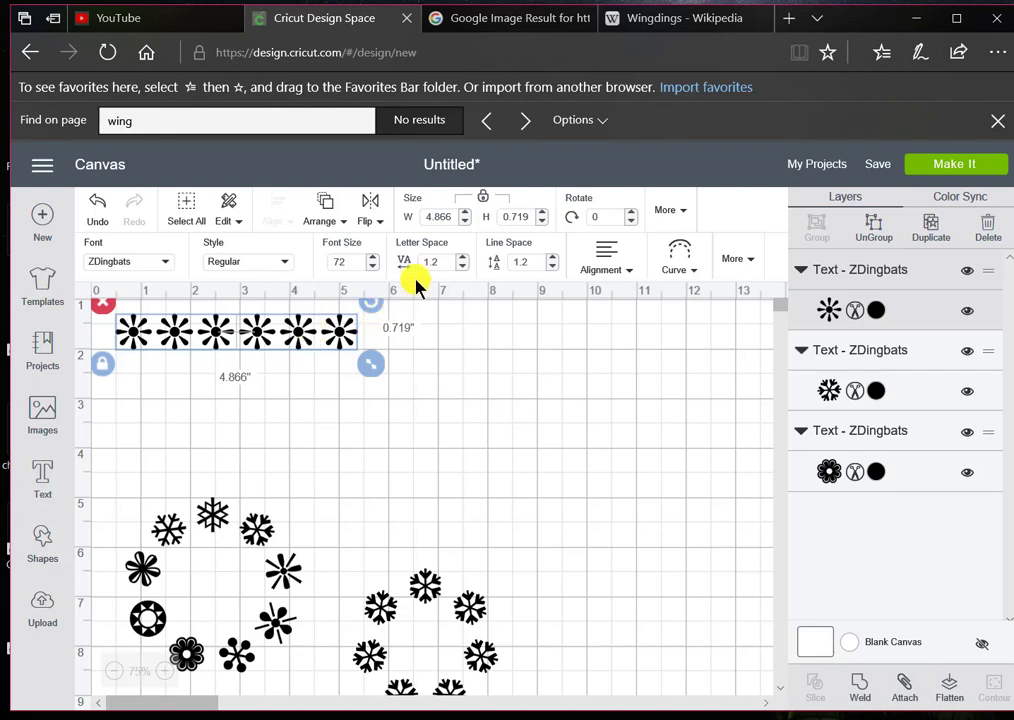
{"action": "left_click", "coordinate": [678, 260]}
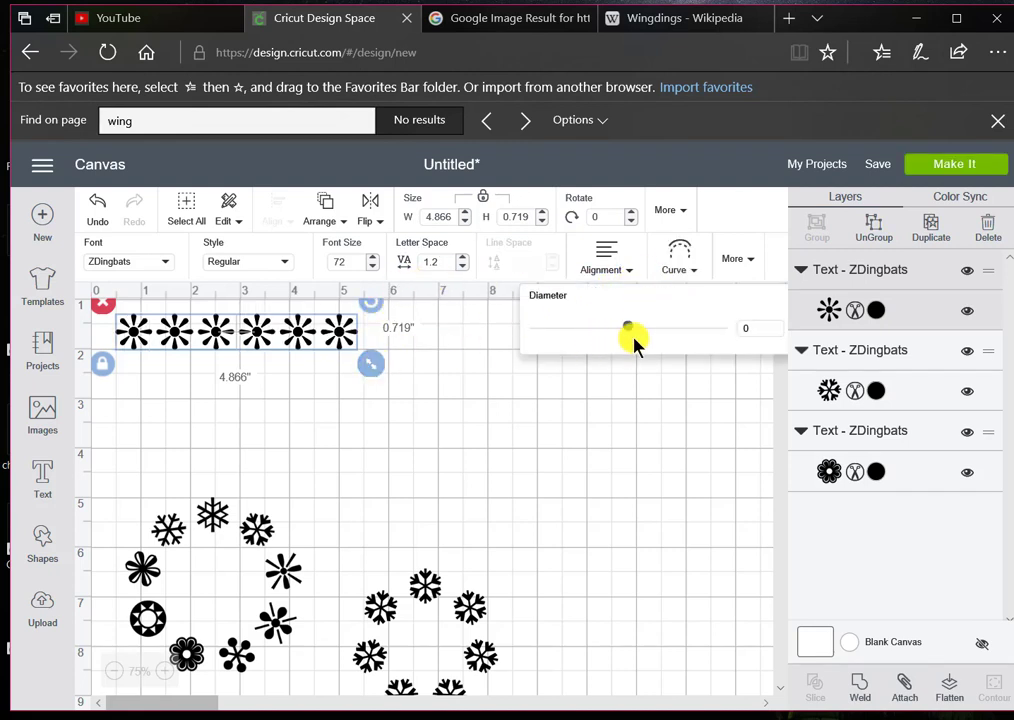
{"action": "left_click_drag", "start_coordinate": [650, 330], "coordinate": [690, 330]}
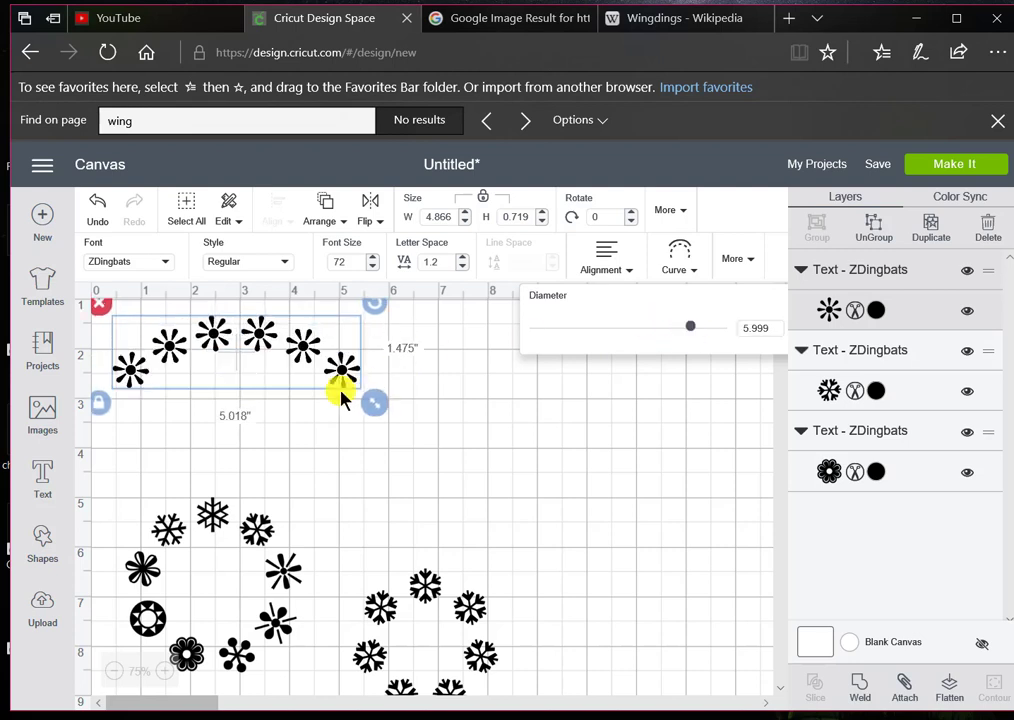
- Duplicate the burst arc and flip the copy vertically, placing it clear of the original
{"action": "left_click", "coordinate": [930, 236]}
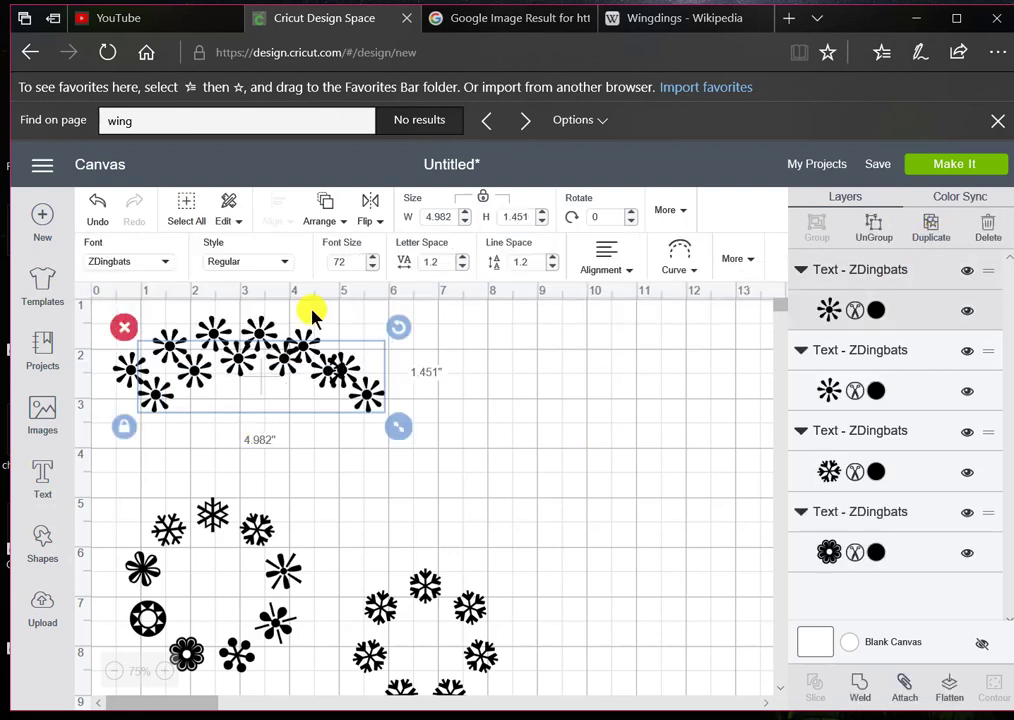
{"action": "left_click", "coordinate": [380, 220]}
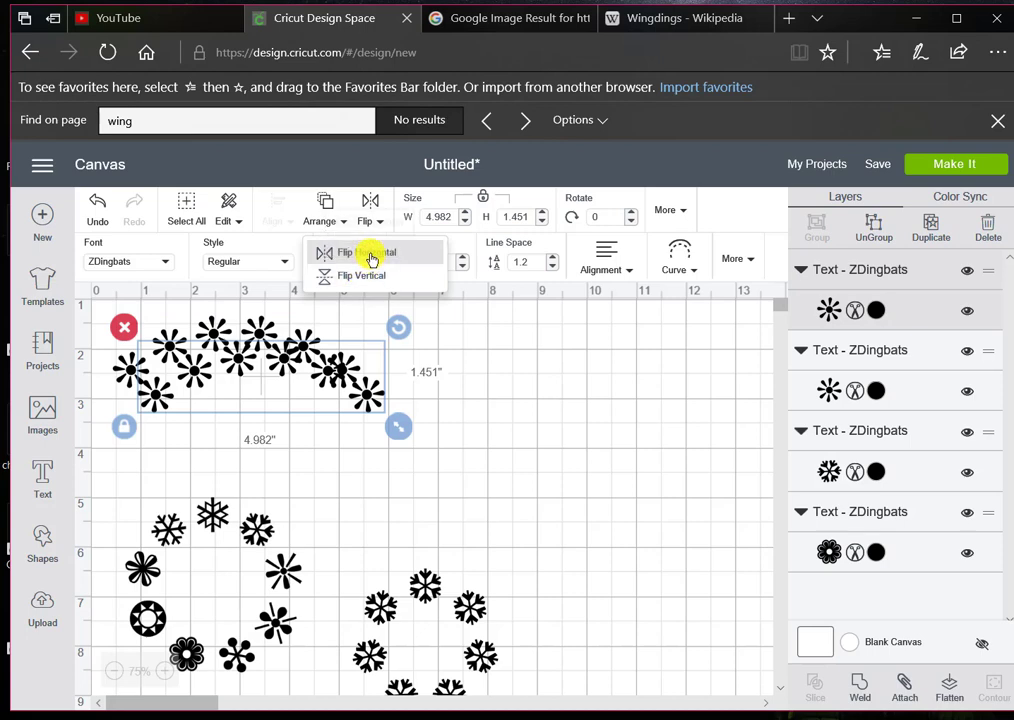
{"action": "left_click", "coordinate": [363, 277]}
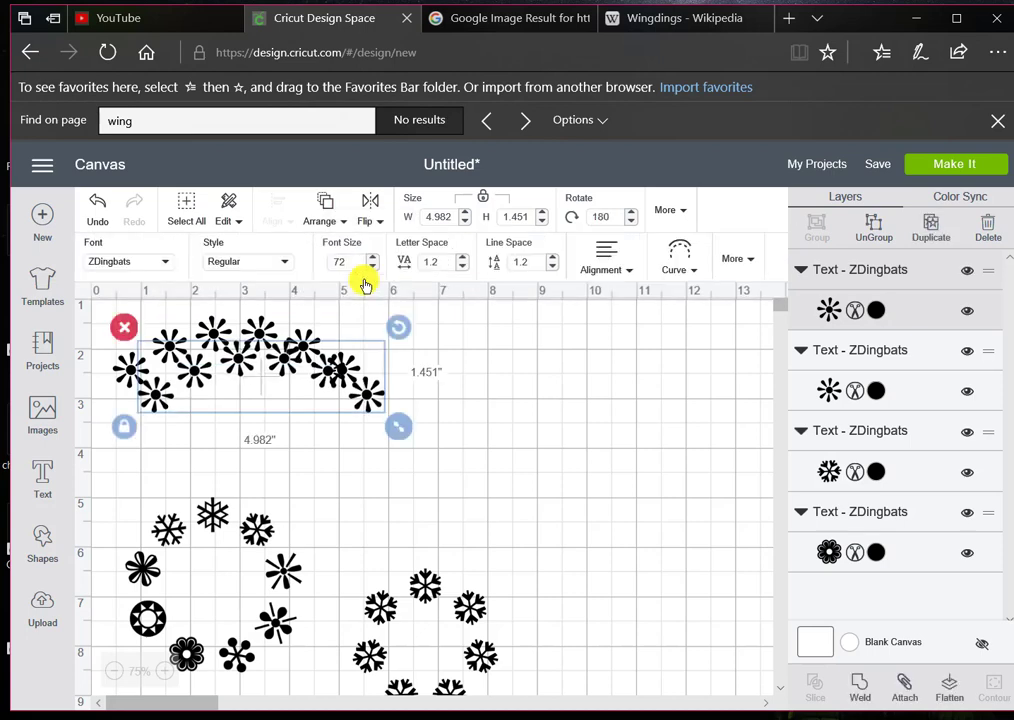
{"action": "left_click_drag", "start_coordinate": [265, 401], "coordinate": [477, 430]}
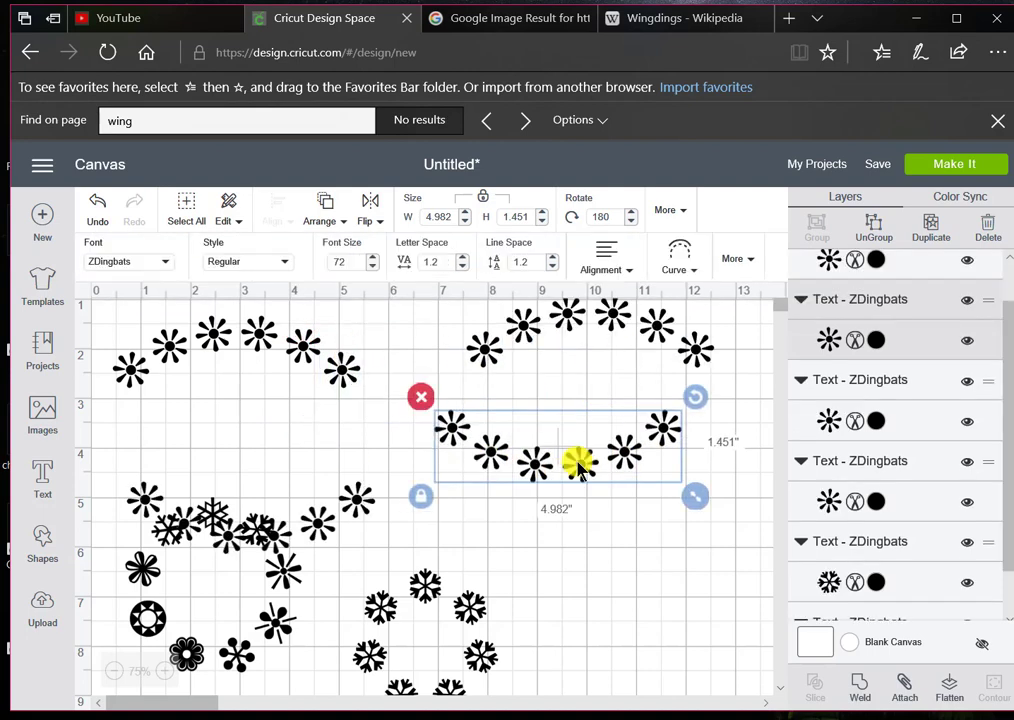
- Delete the extra upright and flipped burst arcs beside the original pair
{"action": "key", "text": "Delete"}
{"action": "left_click", "coordinate": [534, 331]}
{"action": "key", "text": "Delete"}
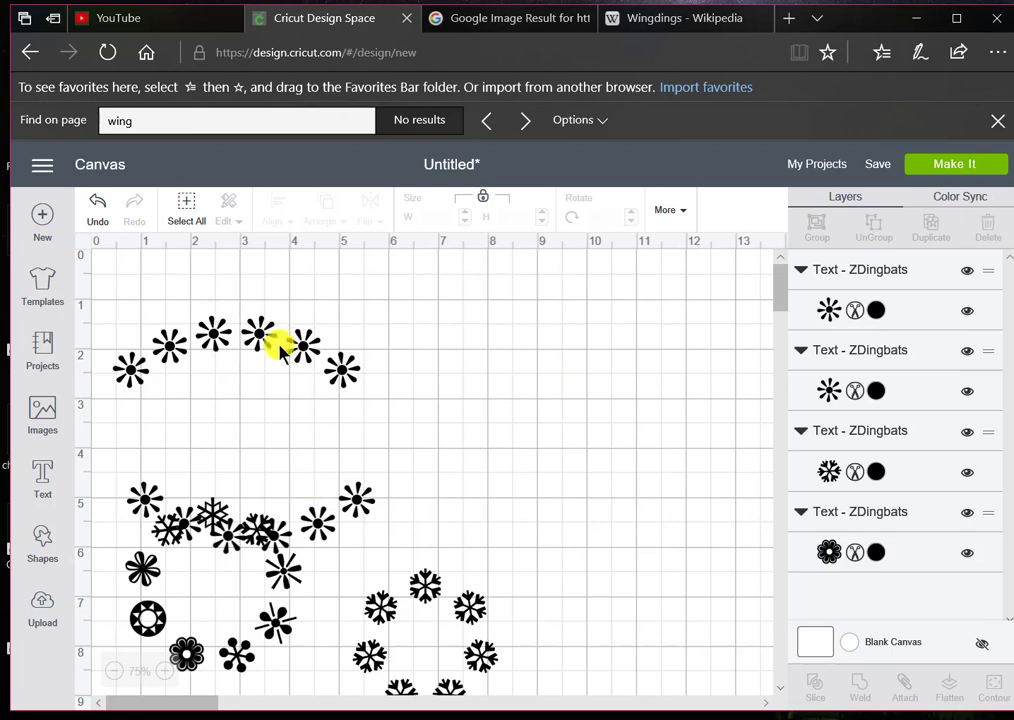
- Delete the remaining upright burst arc and its flipped copy, leaving the two rings on the canvas
{"action": "left_click", "coordinate": [280, 348]}
{"action": "key", "text": "Delete"}
{"action": "left_click", "coordinate": [340, 508]}
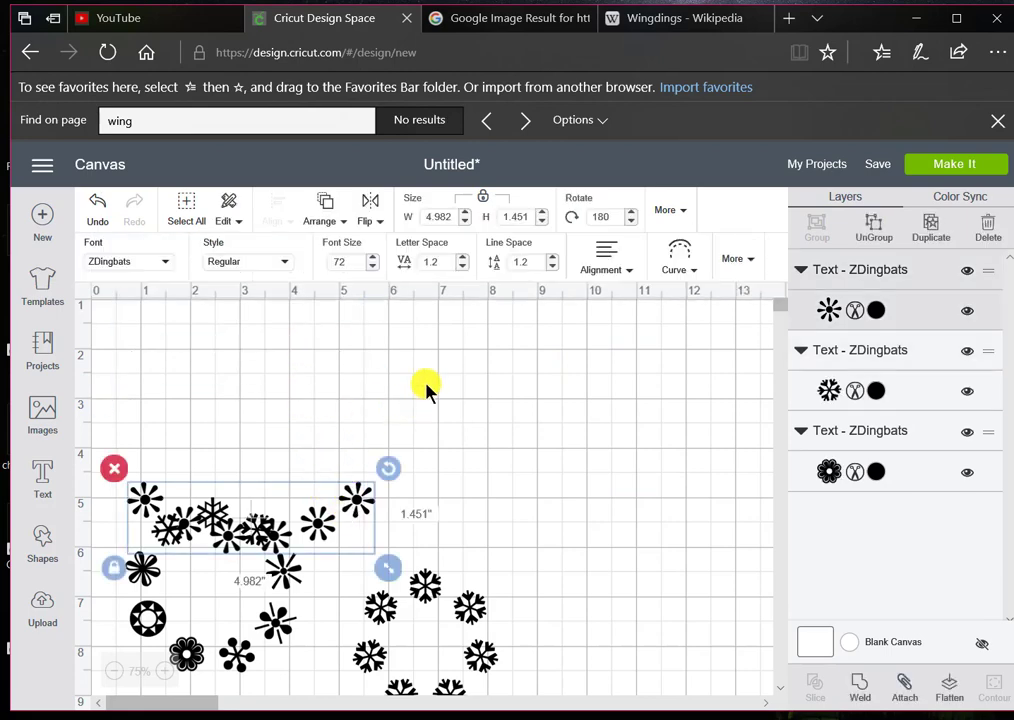
{"action": "key", "text": "Delete"}
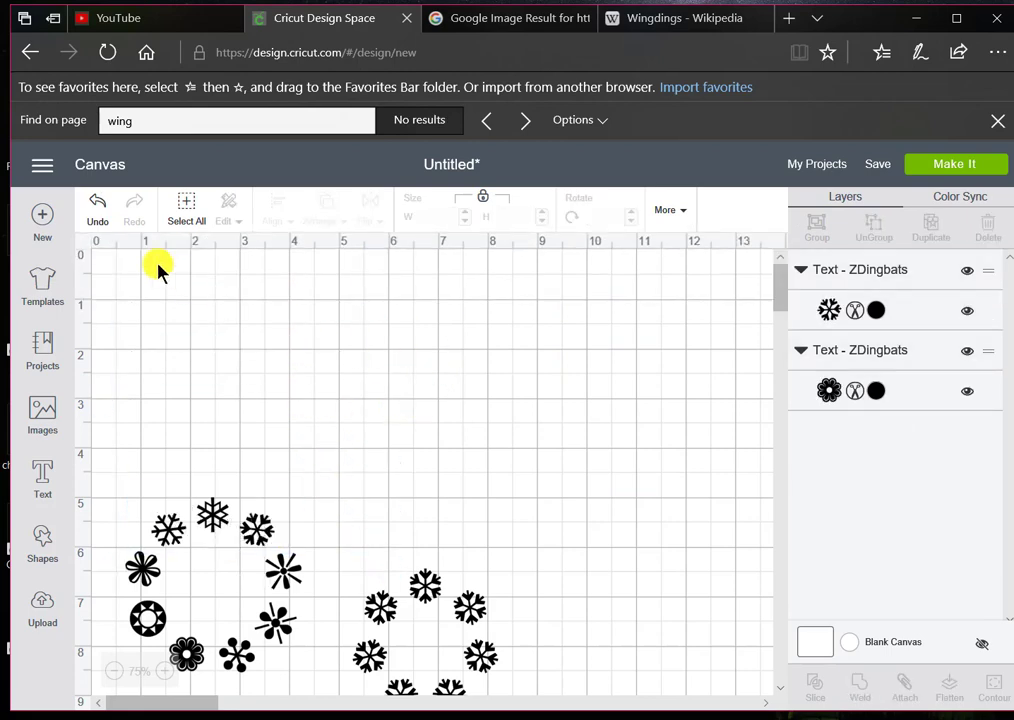
- Add a ZDingbats text object reading "abcdefg" and place the symbol row in the empty space above the snowflake ring
{"action": "left_click", "coordinate": [40, 477]}
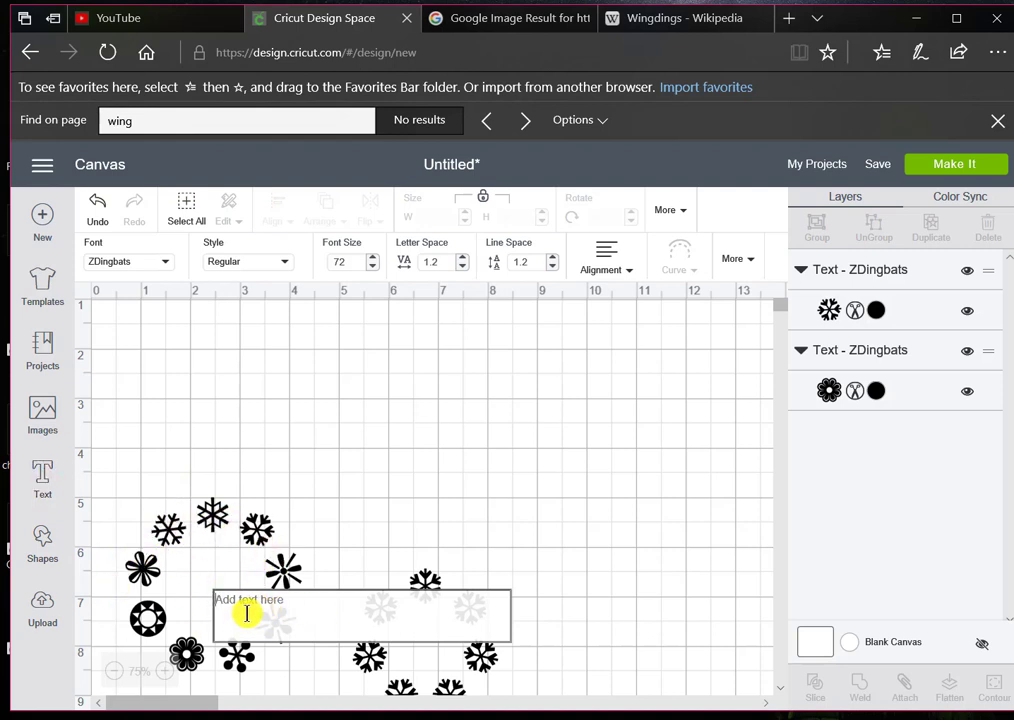
{"action": "type", "text": "a"}
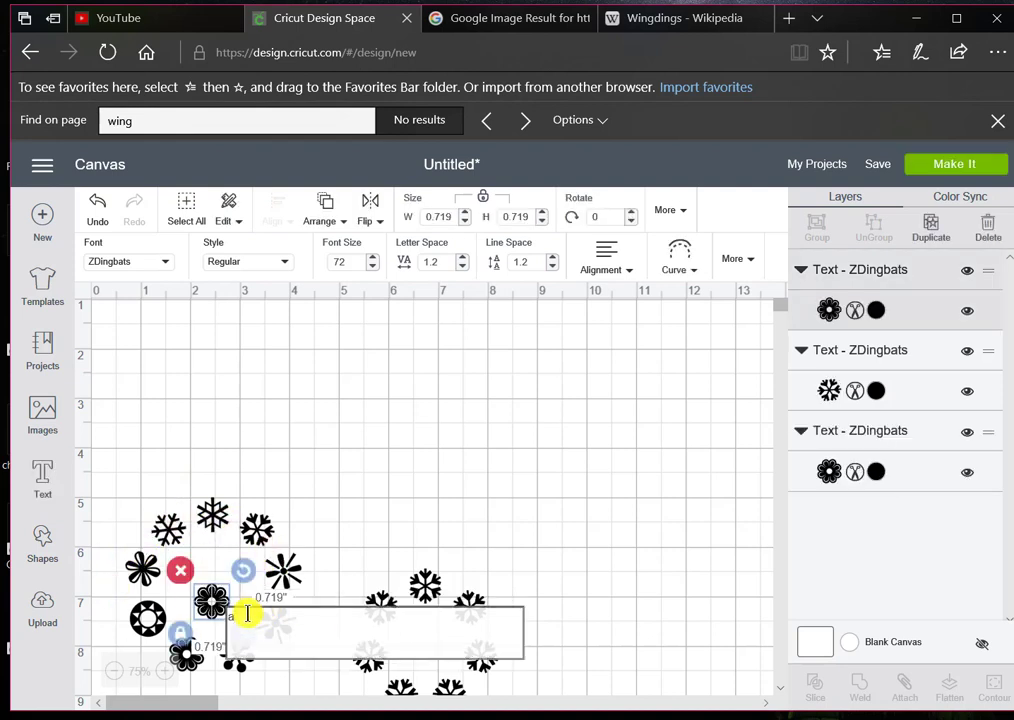
{"action": "type", "text": "bc"}
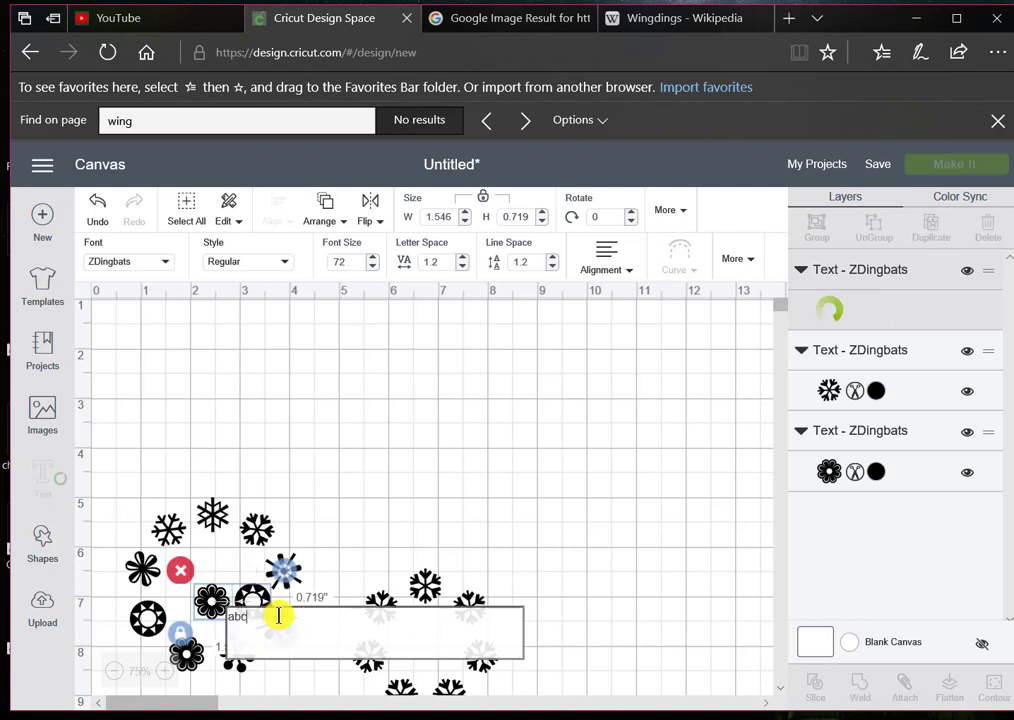
{"action": "type", "text": "defg"}
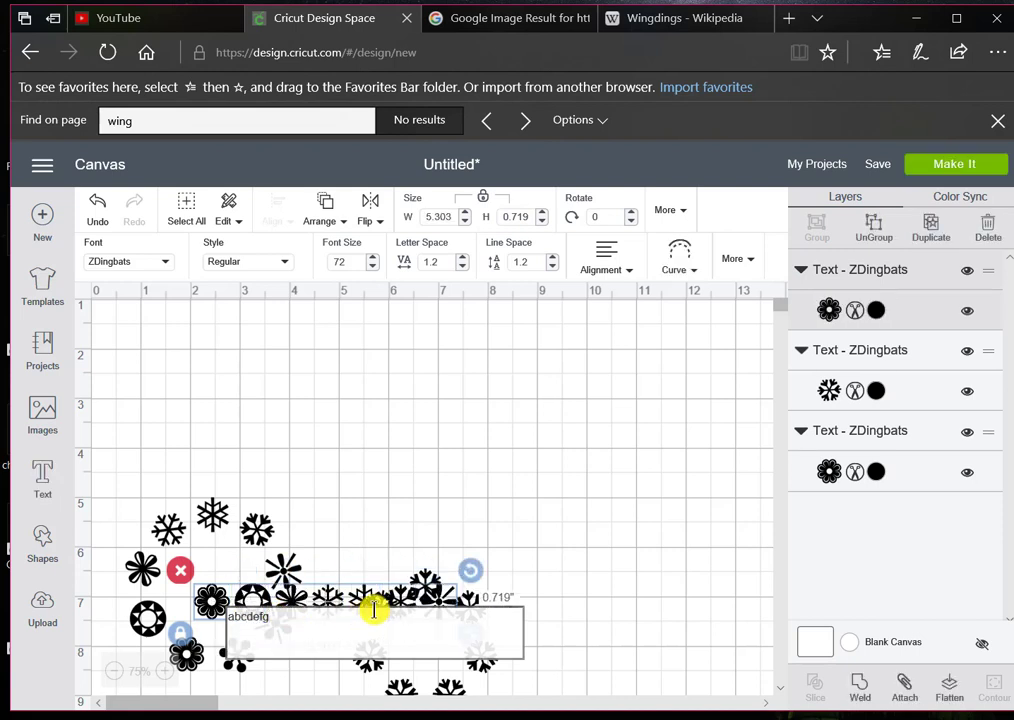
{"action": "left_click", "coordinate": [496, 534]}
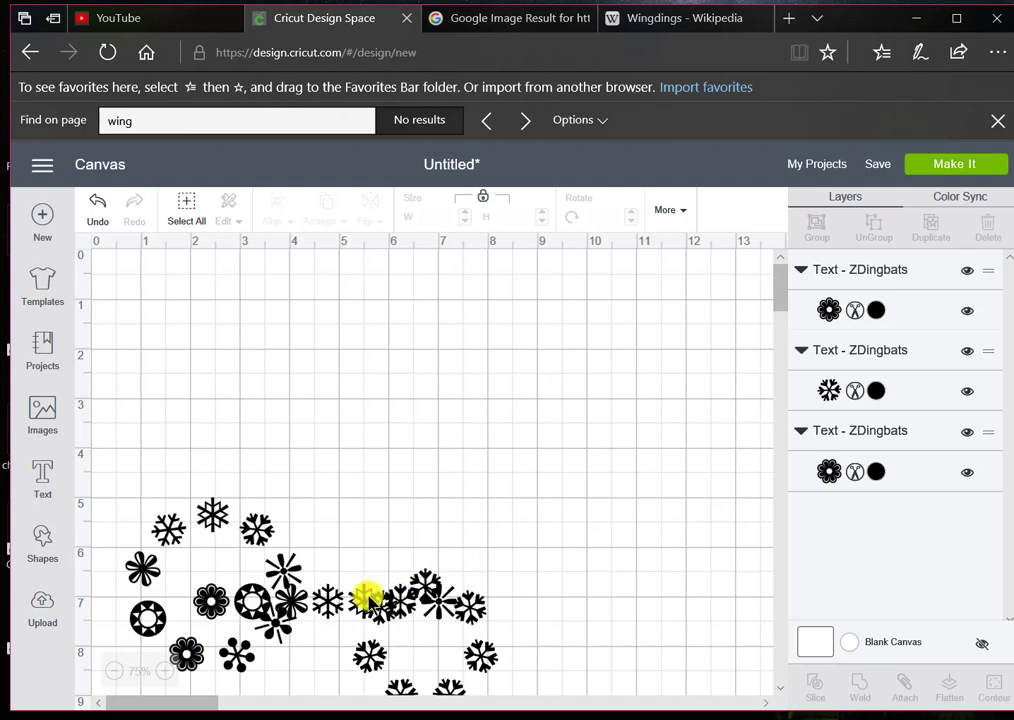
{"action": "left_click_drag", "start_coordinate": [370, 600], "coordinate": [541, 284]}
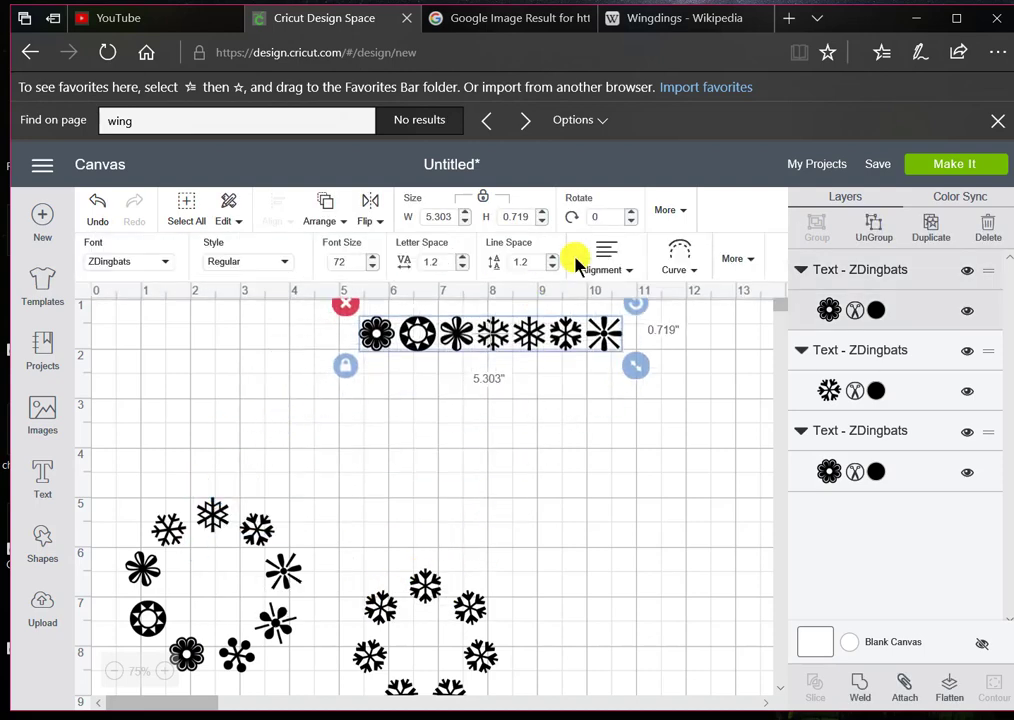
- Curve the mixed-symbol row into an upright arc with a diameter of 5.876
{"action": "left_click_drag", "start_coordinate": [516, 338], "coordinate": [507, 350]}
{"action": "left_click", "coordinate": [507, 350]}
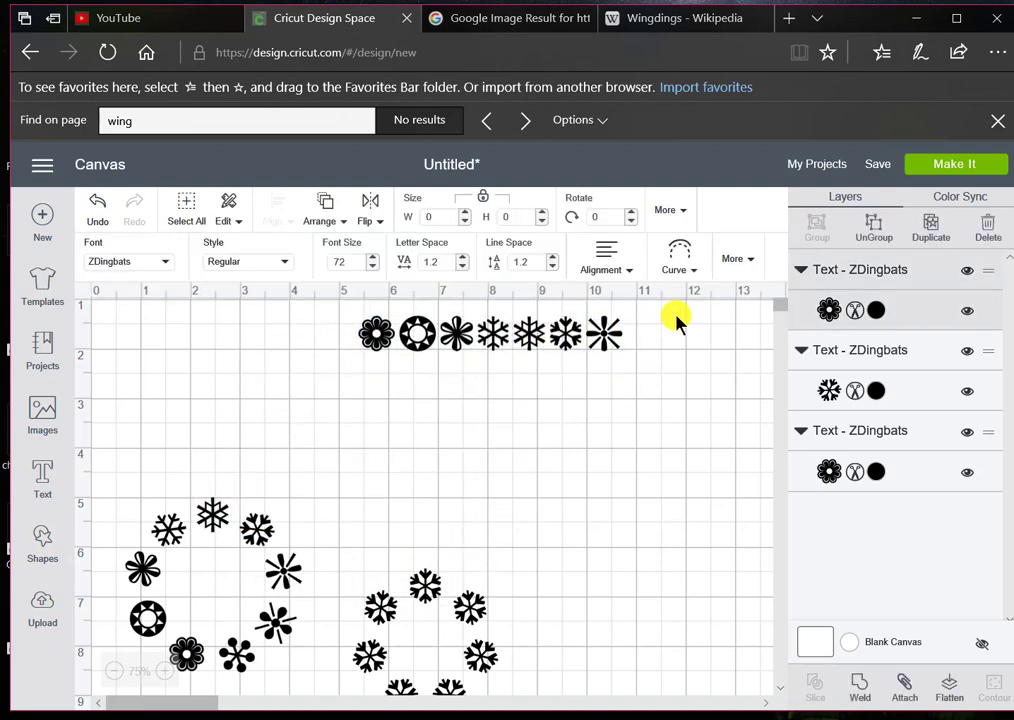
{"action": "left_click", "coordinate": [681, 255]}
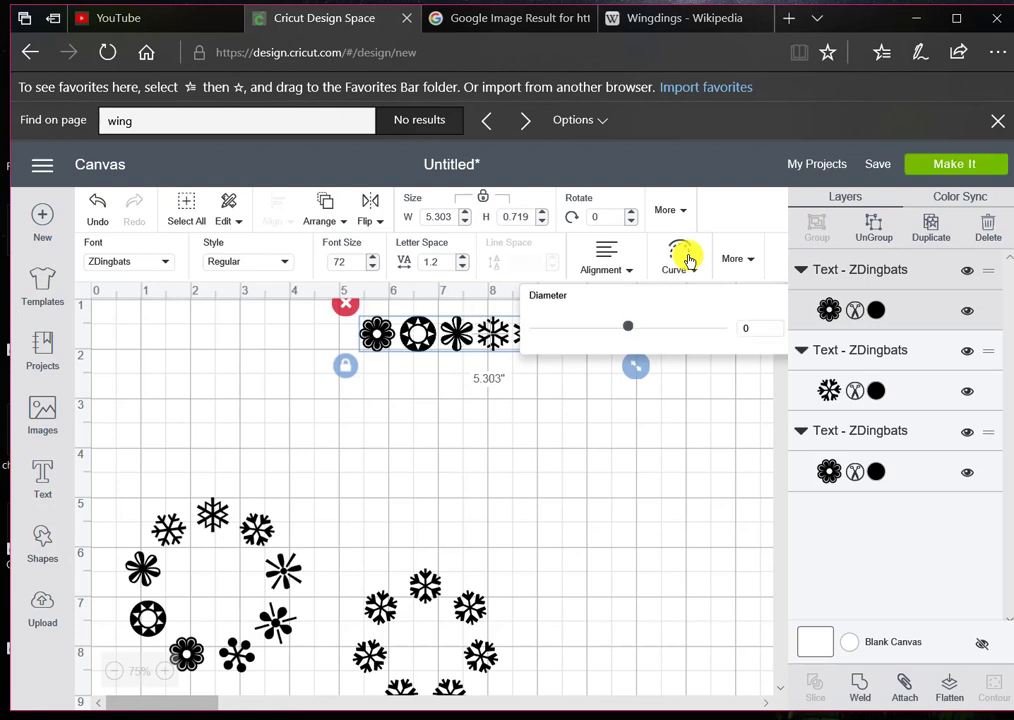
{"action": "left_click_drag", "start_coordinate": [660, 325], "coordinate": [694, 325]}
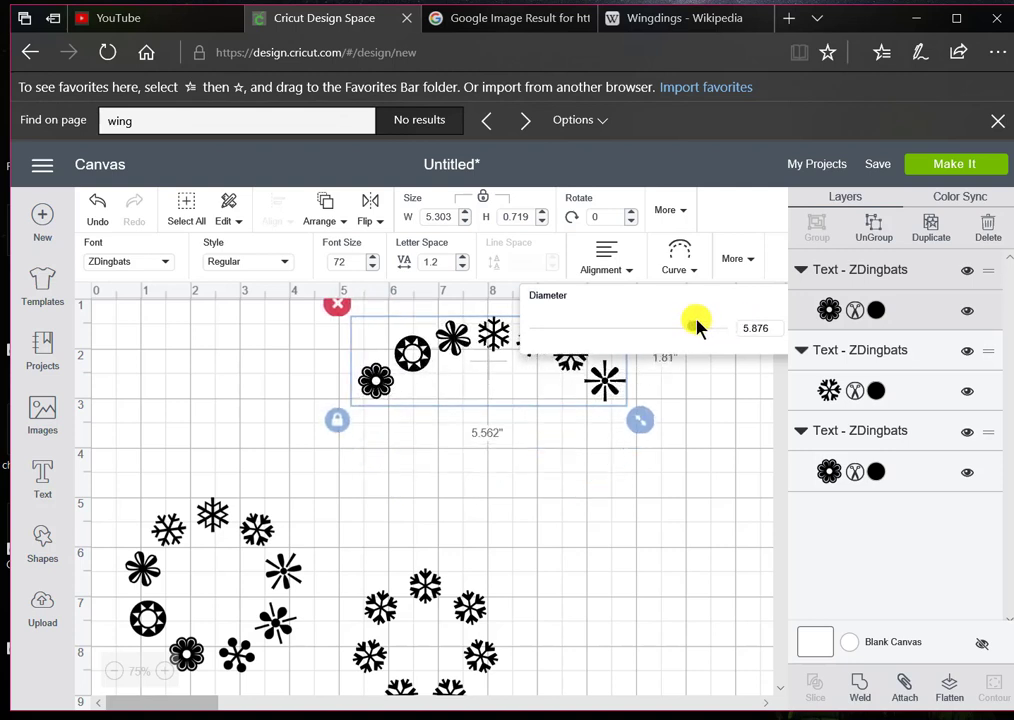
- Duplicate the mixed-symbol arc, flip the copy vertically and align it beneath the original to form an oval border
{"action": "left_click", "coordinate": [933, 230]}
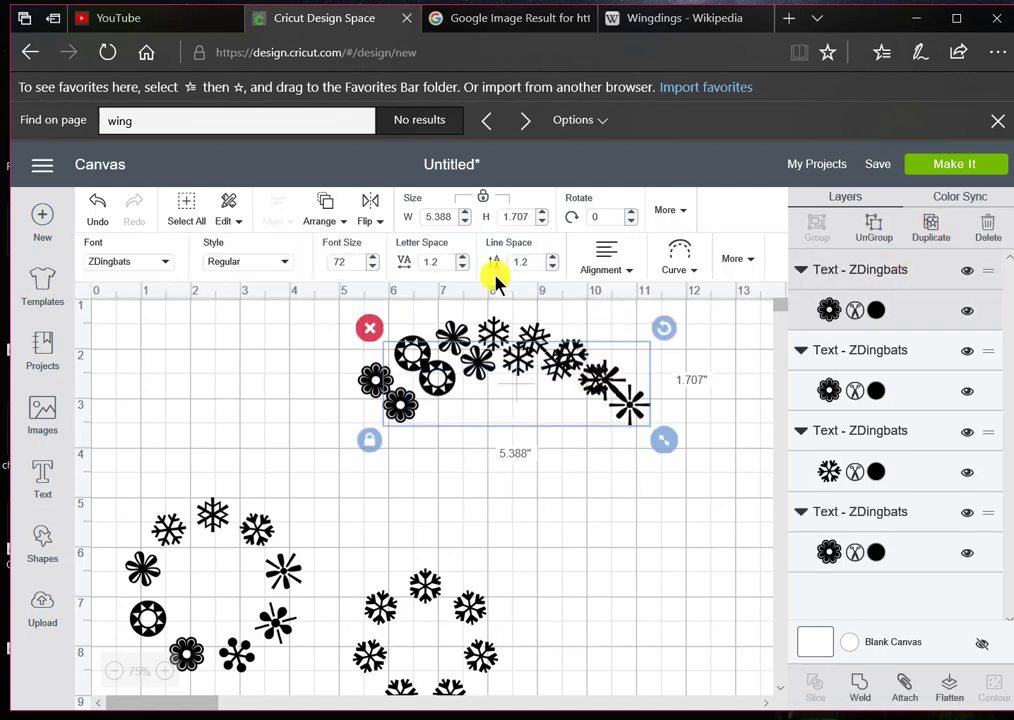
{"action": "left_click", "coordinate": [366, 210]}
{"action": "left_click", "coordinate": [360, 279]}
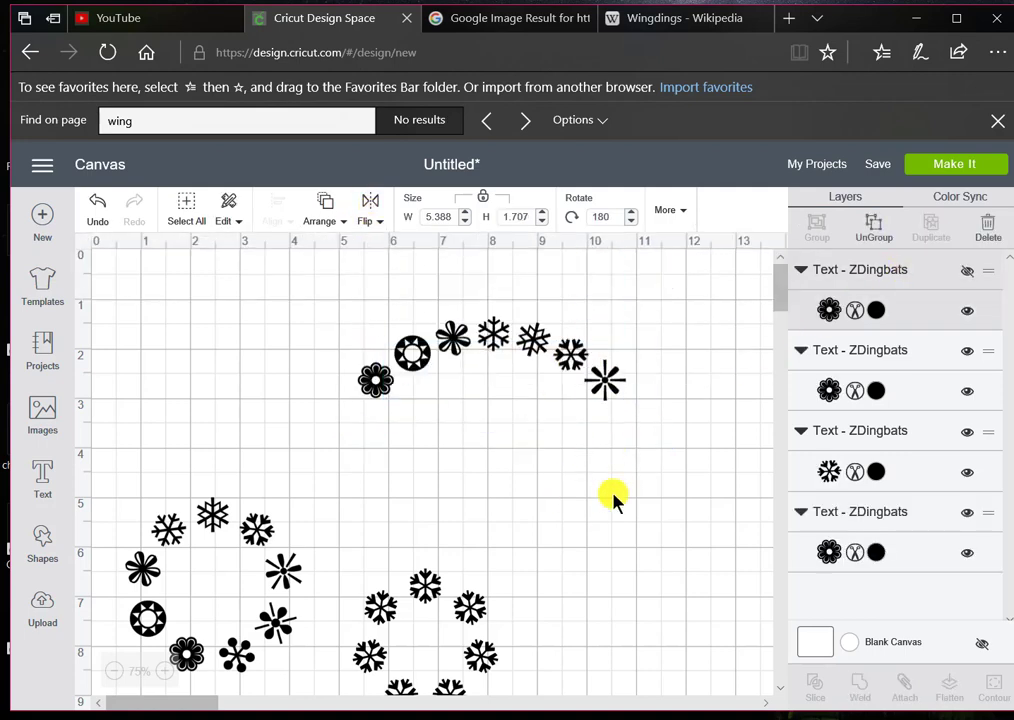
{"action": "left_click_drag", "start_coordinate": [536, 406], "coordinate": [488, 460]}
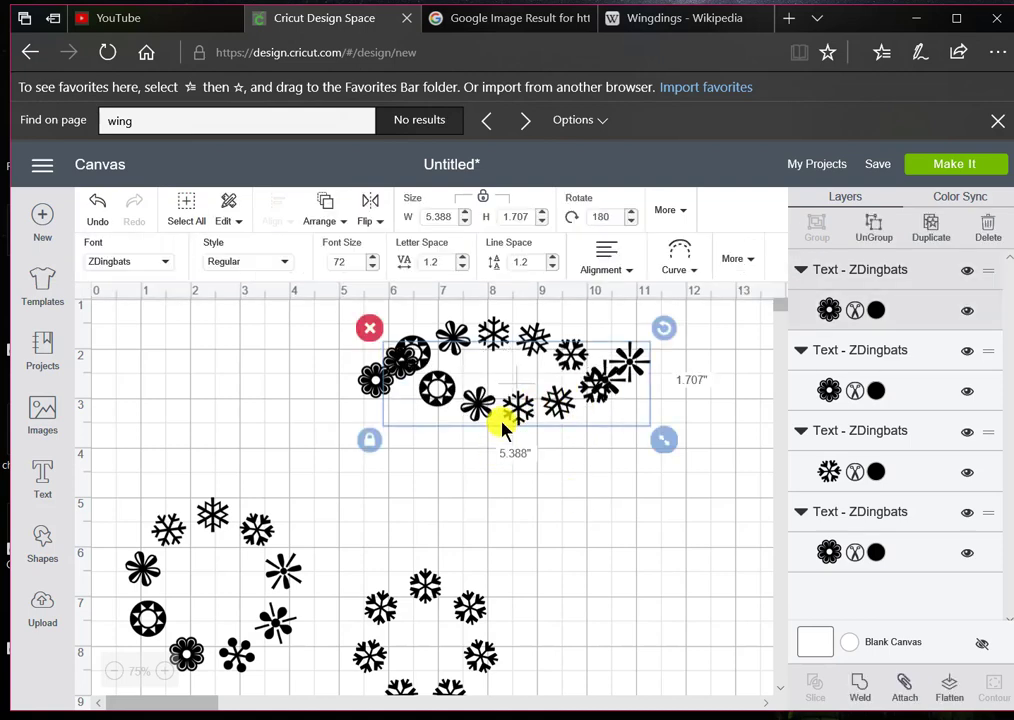
{"action": "left_click", "coordinate": [503, 421]}
{"action": "left_click_drag", "start_coordinate": [506, 414], "coordinate": [479, 484]}
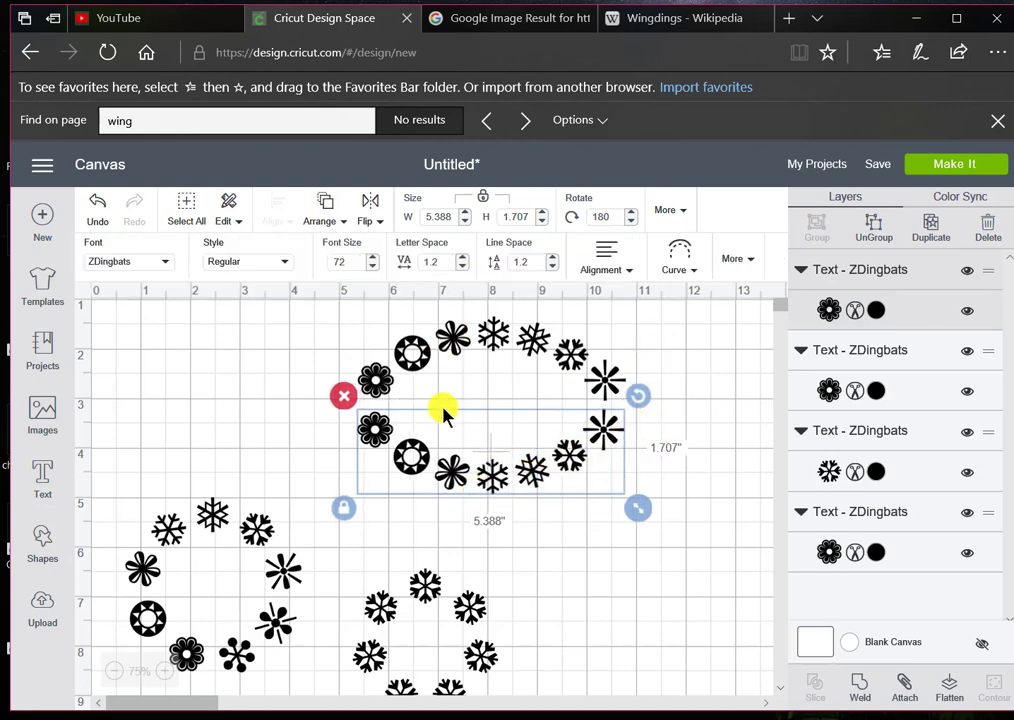
- Tighten the flipped arc's curve diameter to 1.722 and arrange the resulting ring and the upright arc side by side
{"action": "left_click", "coordinate": [679, 268]}
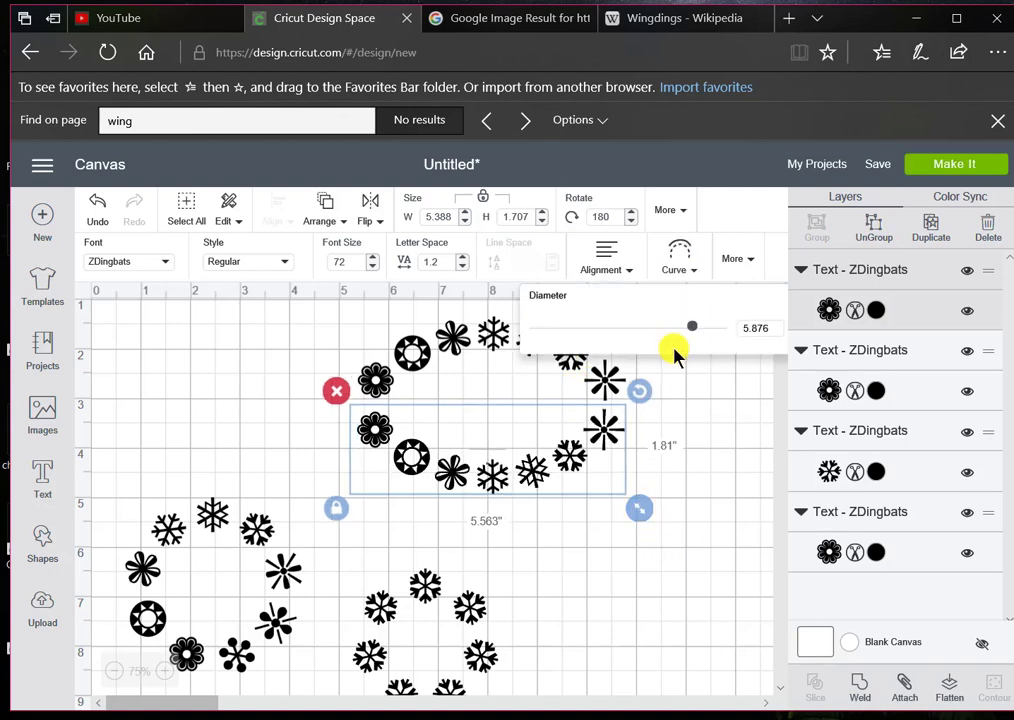
{"action": "left_click_drag", "start_coordinate": [697, 333], "coordinate": [729, 341]}
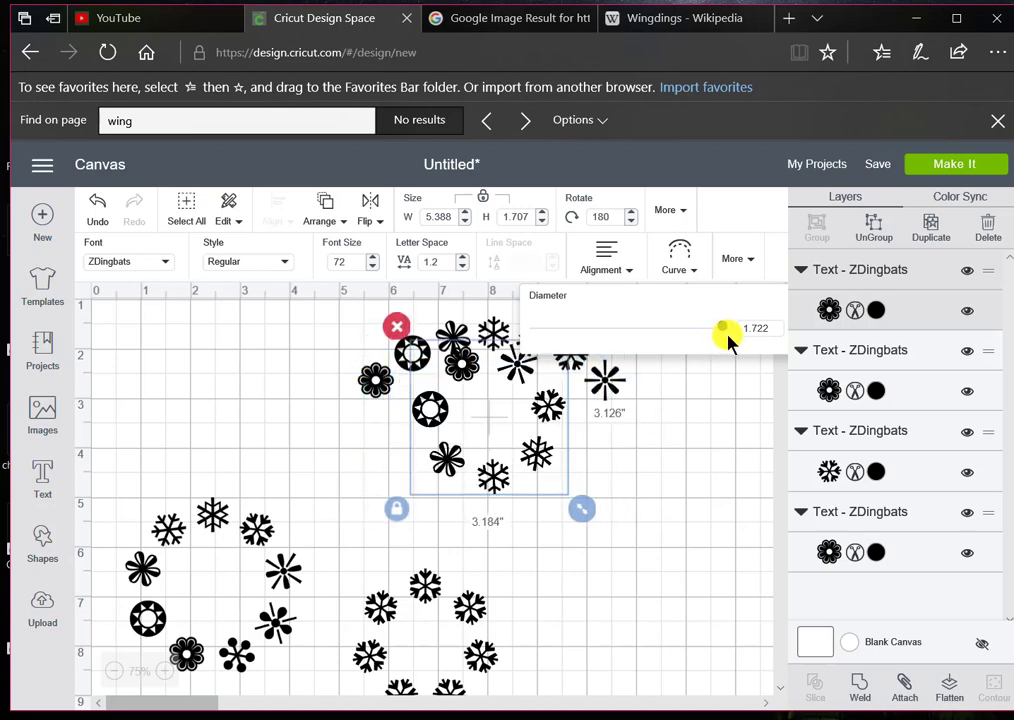
{"action": "left_click_drag", "start_coordinate": [533, 428], "coordinate": [253, 321]}
{"action": "left_click", "coordinate": [623, 533]}
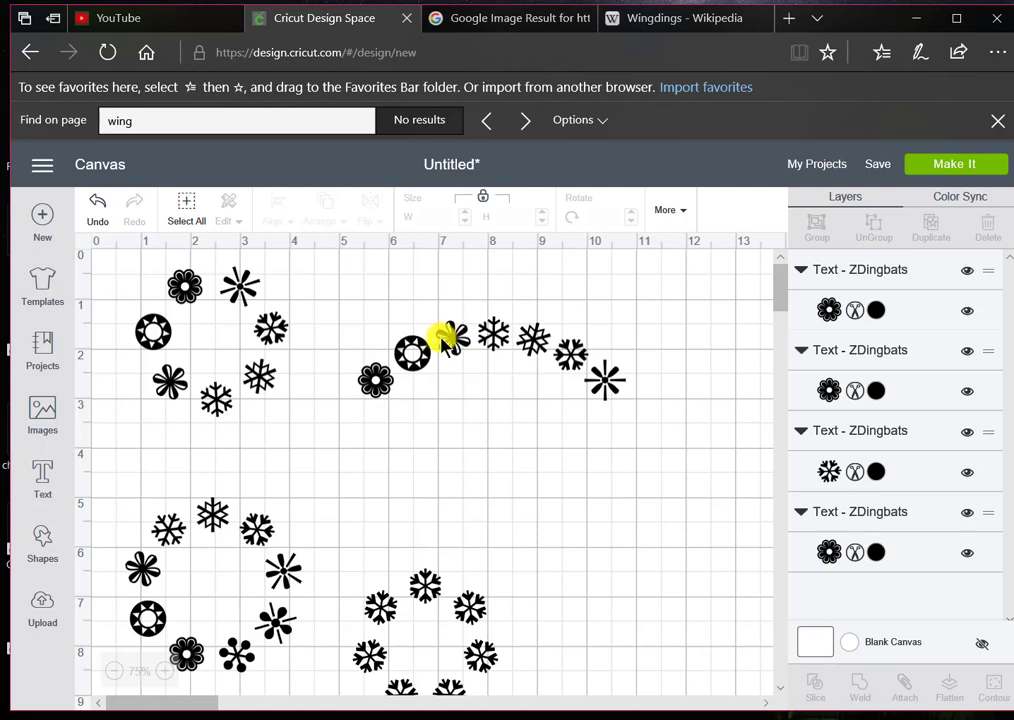
{"action": "left_click_drag", "start_coordinate": [444, 333], "coordinate": [432, 298]}
{"action": "left_click", "coordinate": [622, 482]}
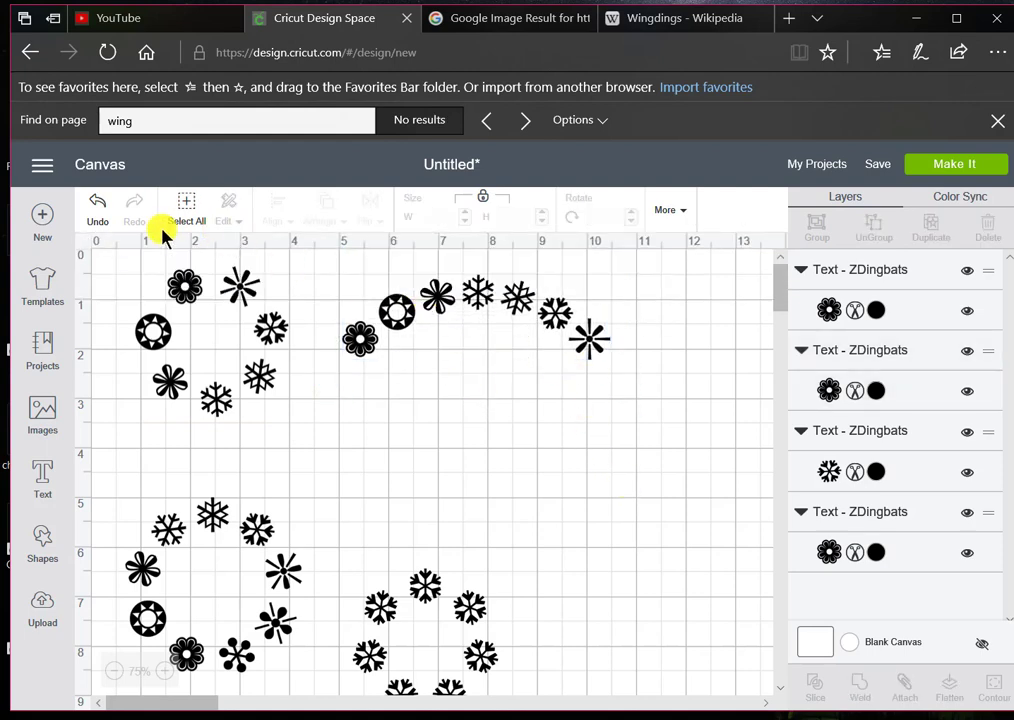
{"action": "left_click", "coordinate": [47, 472]}
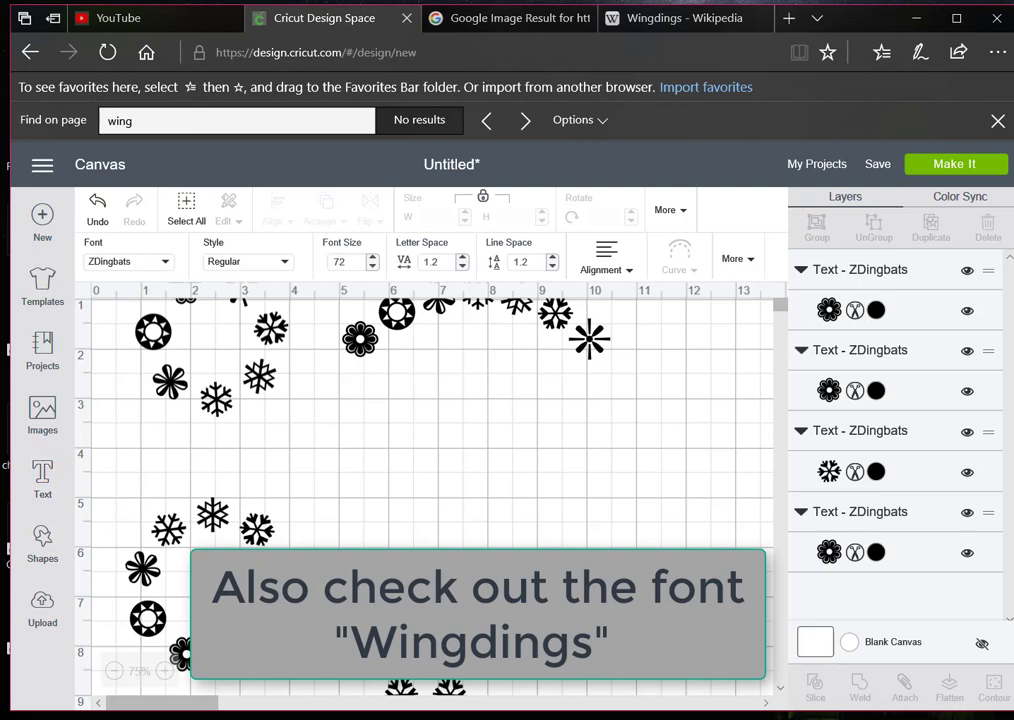
{"action": "left_click", "coordinate": [168, 262]}
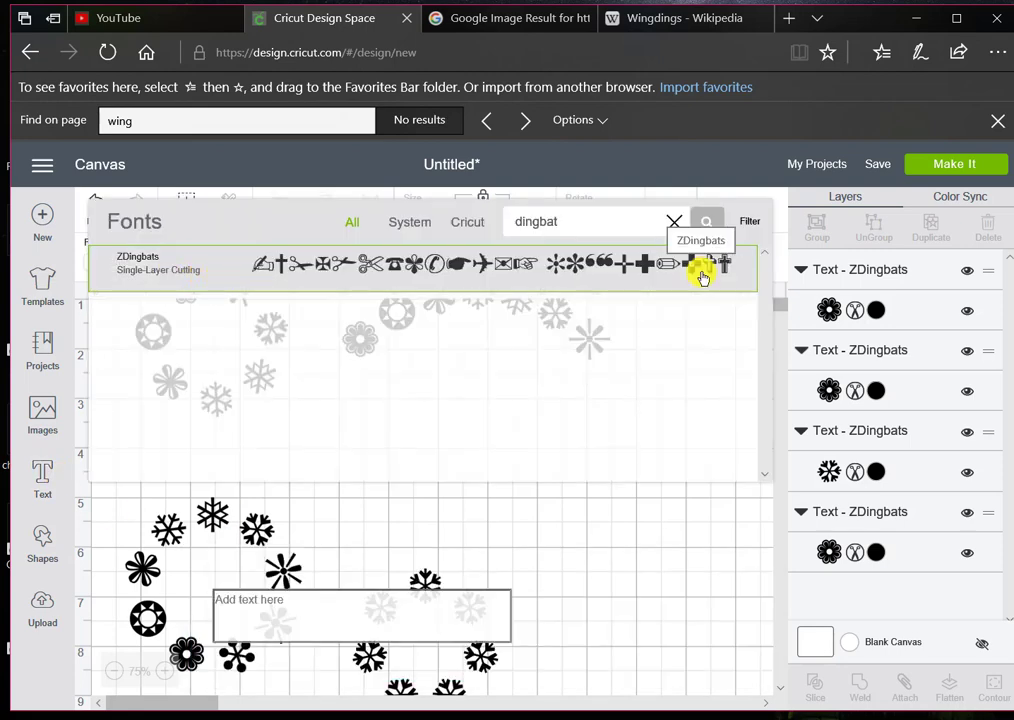
{"action": "left_click", "coordinate": [625, 572]}
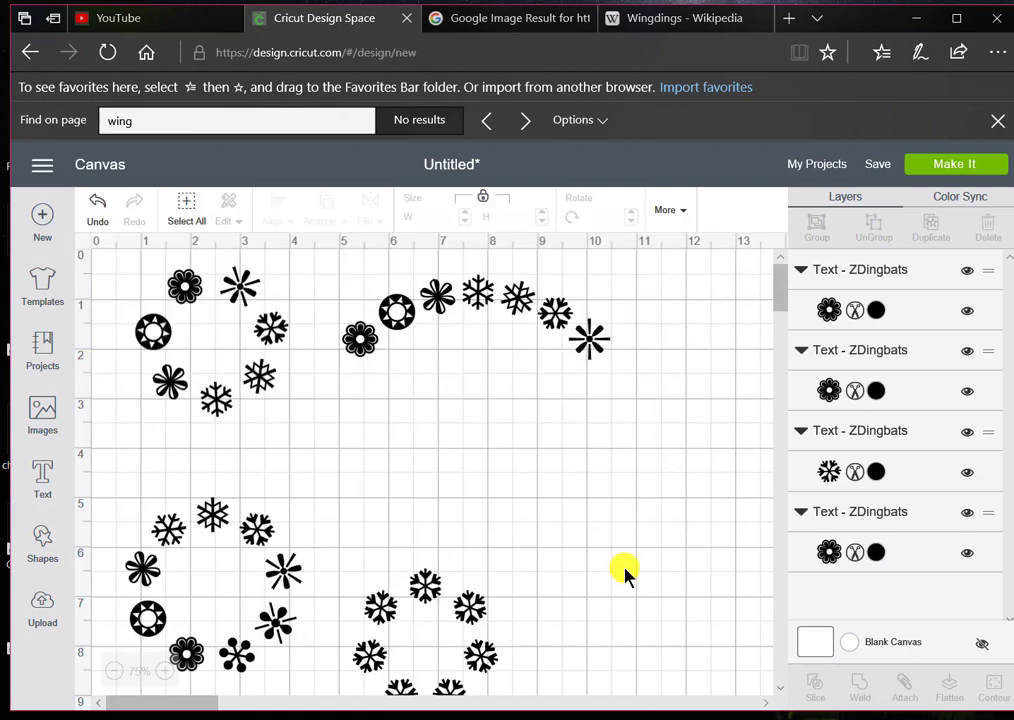
{"action": "left_click", "coordinate": [40, 476]}
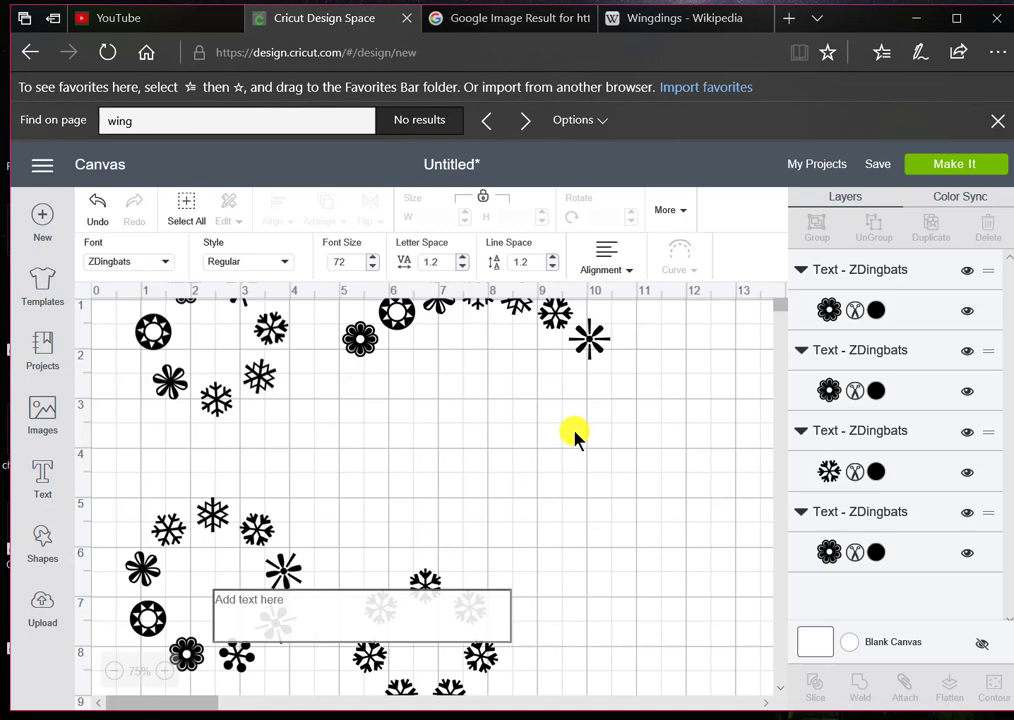
{"action": "left_click", "coordinate": [458, 668]}
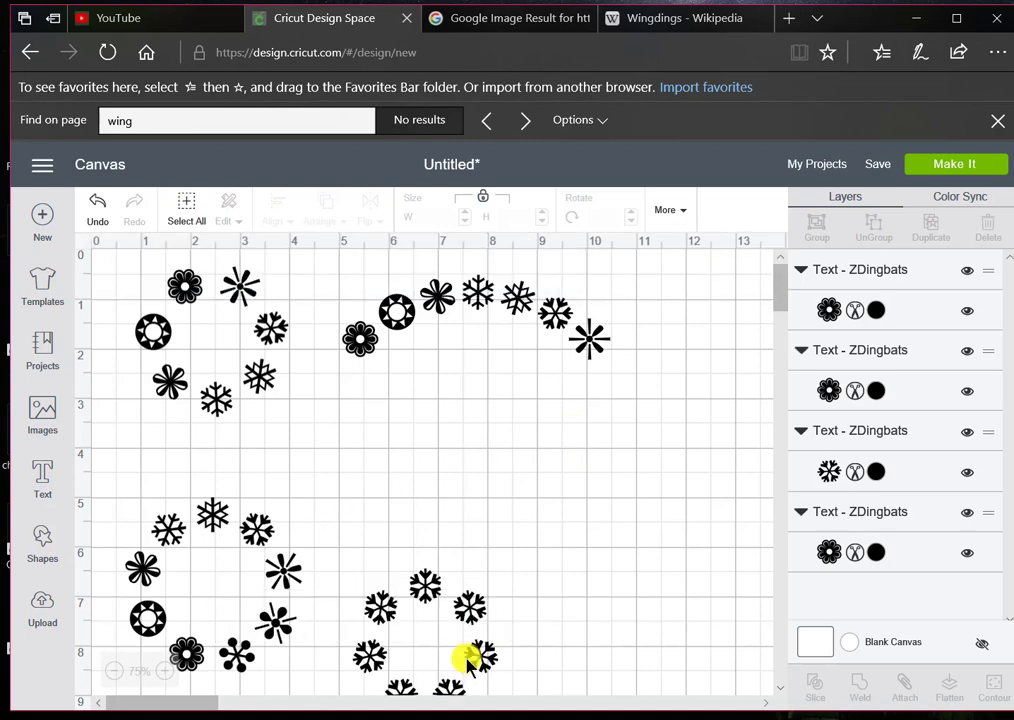
- Clear the canvas by deleting the snowflake ring, both mixed-symbol rings and the mixed-symbol arc
{"action": "left_click", "coordinate": [466, 604]}
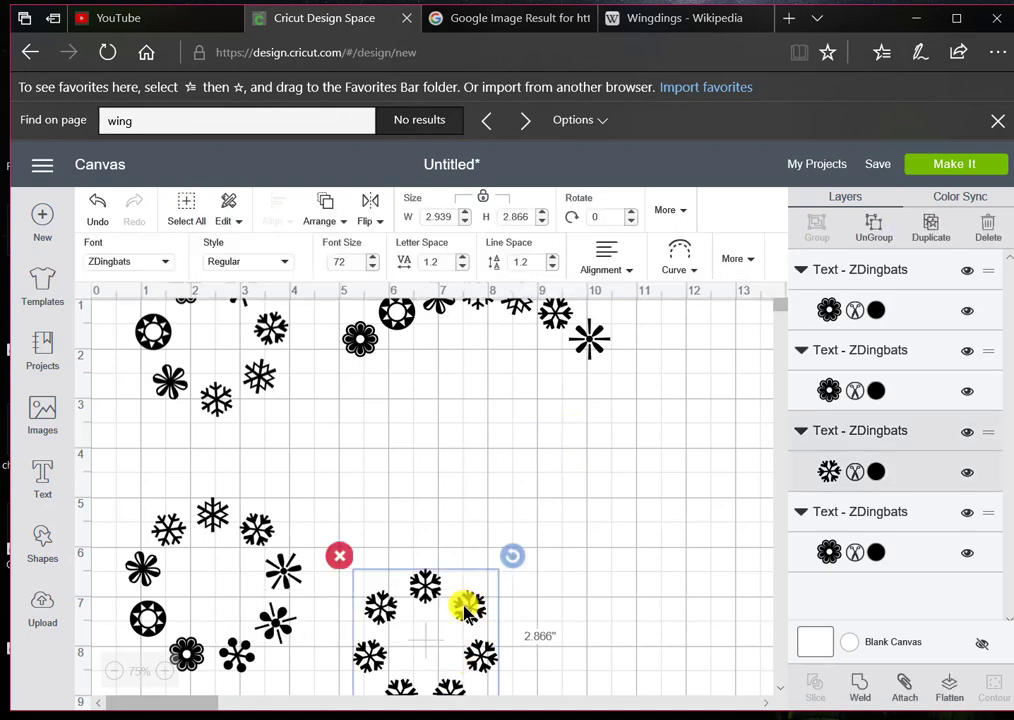
{"action": "left_click", "coordinate": [339, 555]}
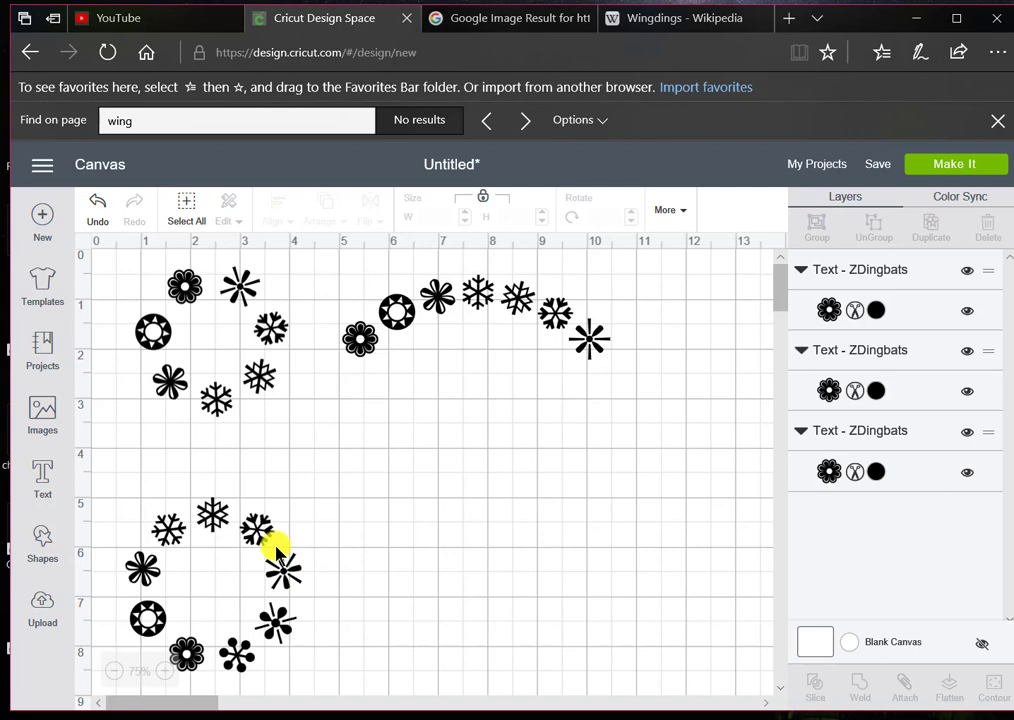
{"action": "left_click", "coordinate": [258, 533]}
{"action": "key", "text": "Delete"}
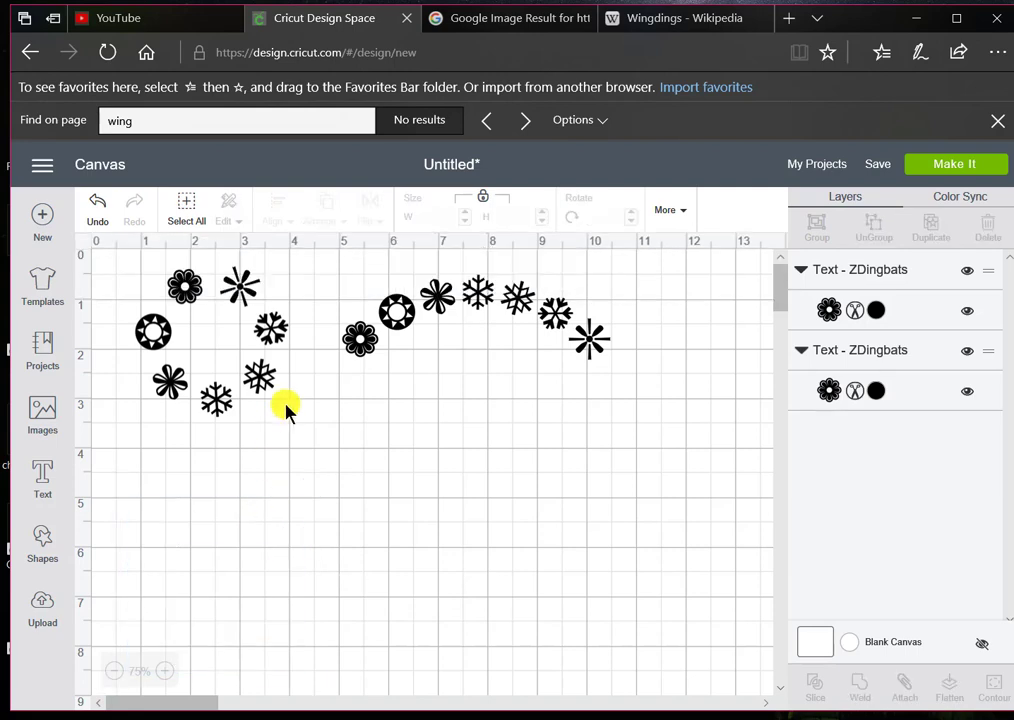
{"action": "left_click", "coordinate": [373, 342]}
{"action": "key", "text": "Delete"}
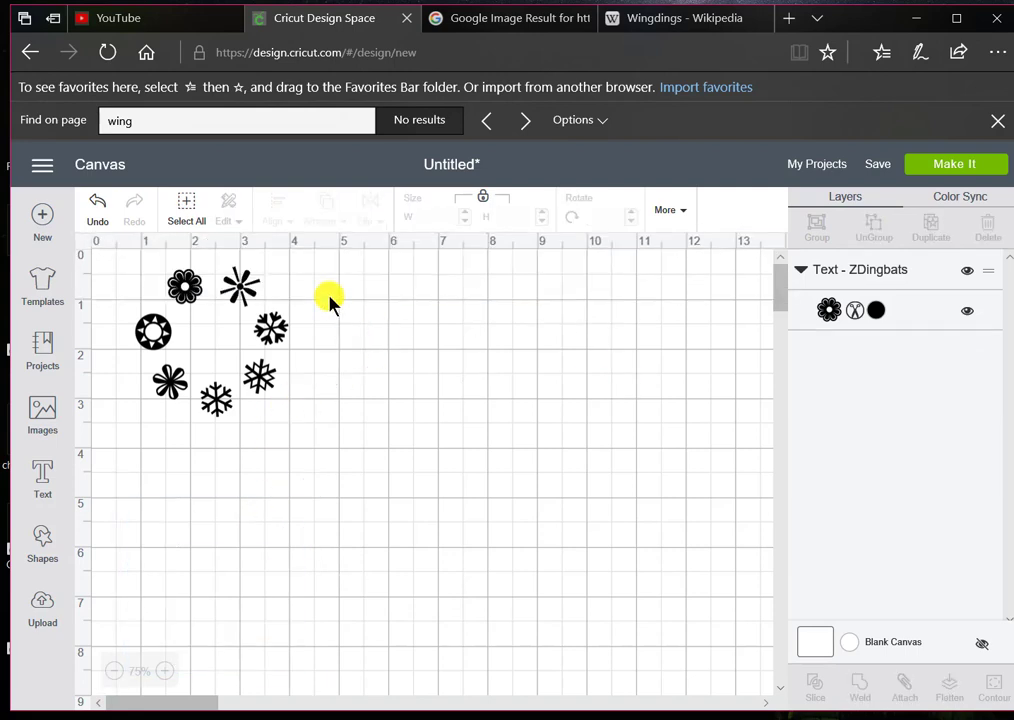
{"action": "left_click", "coordinate": [267, 335]}
{"action": "key", "text": "Delete"}
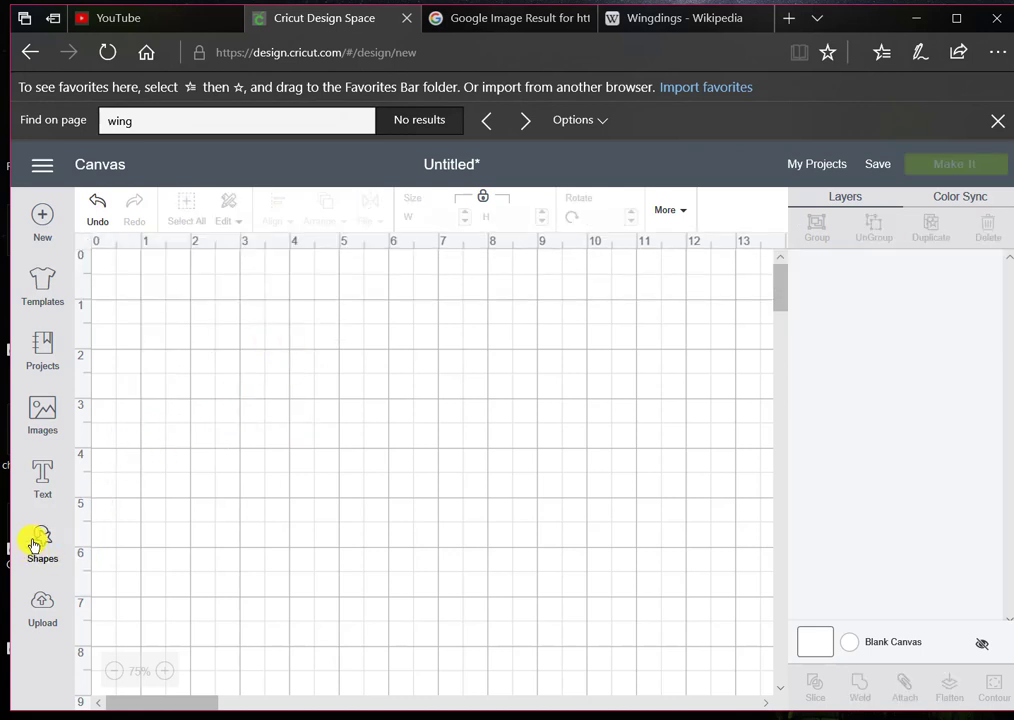
- Add the ZDingbats text "aAbBcCdD" and move the resulting symbol row up near the canvas's upper edge
{"action": "left_click", "coordinate": [40, 480]}
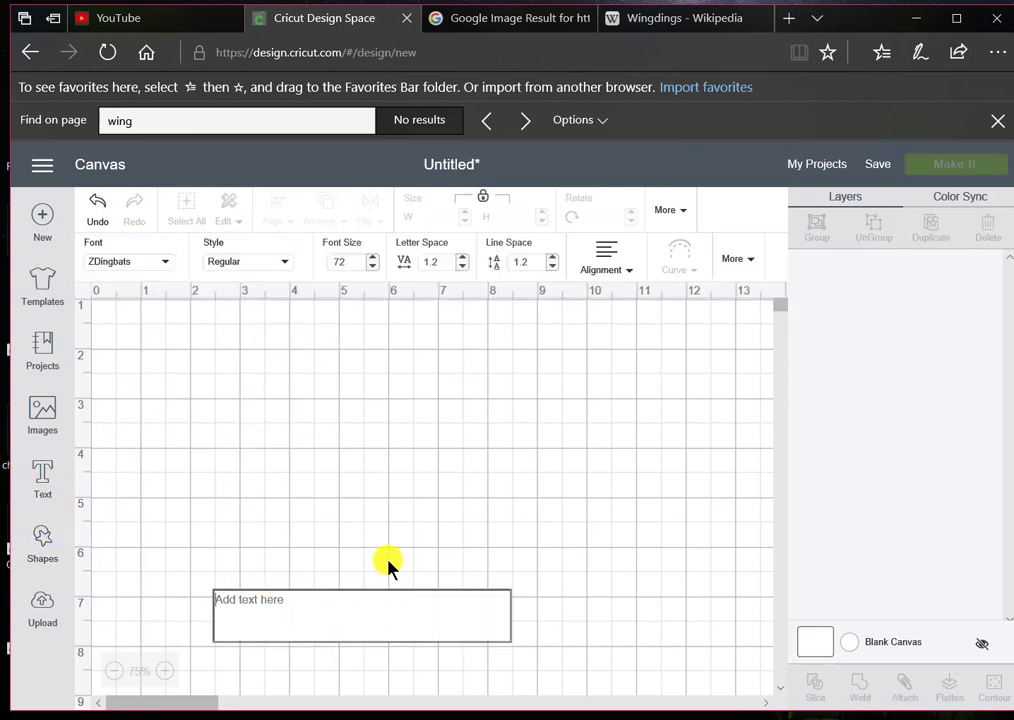
{"action": "type", "text": "a"}
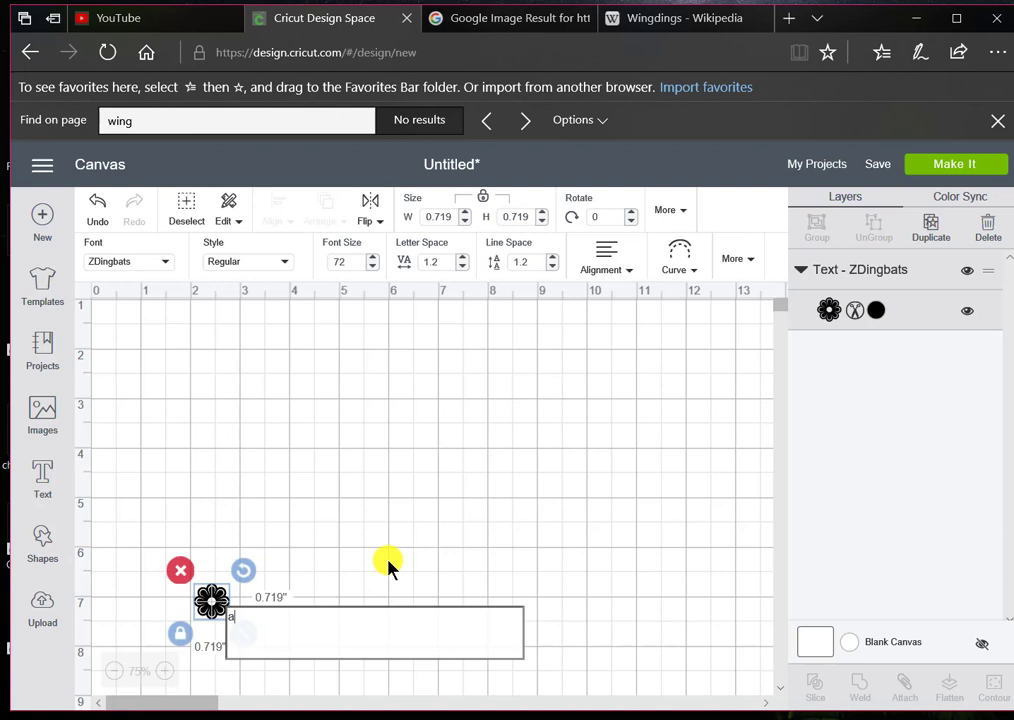
{"action": "type", "text": "A"}
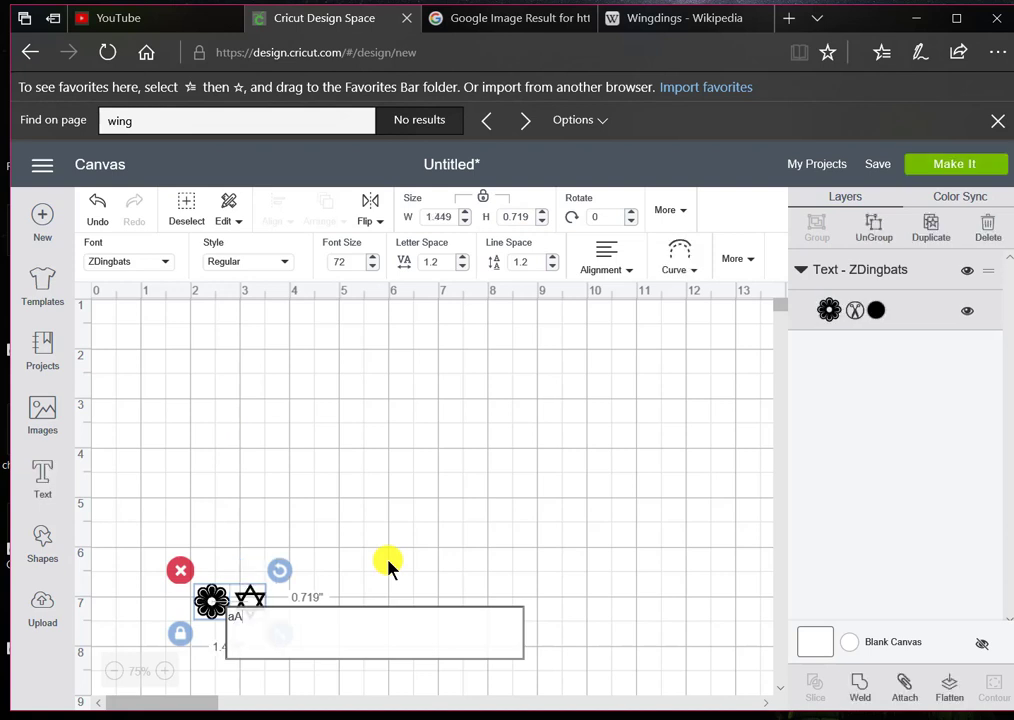
{"action": "type", "text": "b"}
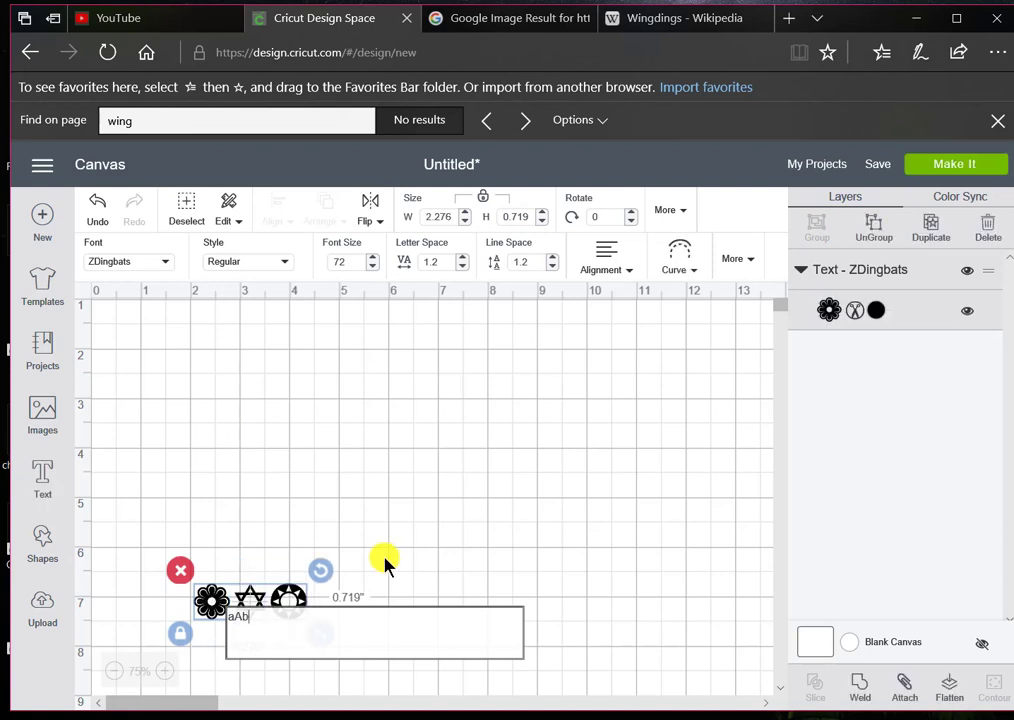
{"action": "type", "text": "B"}
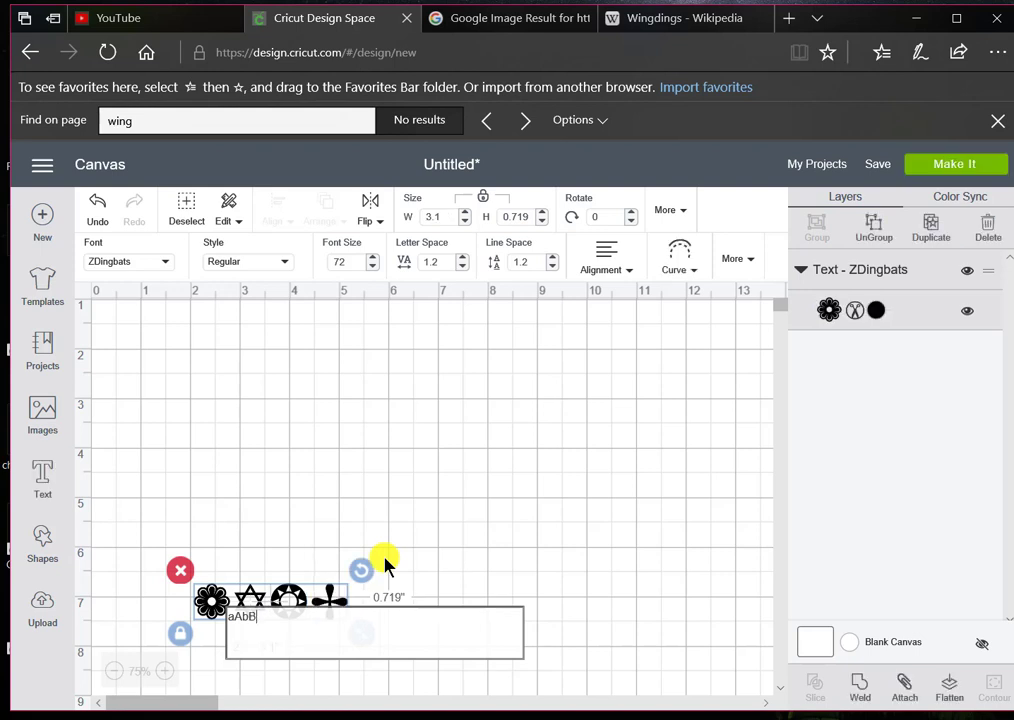
{"action": "type", "text": "cC"}
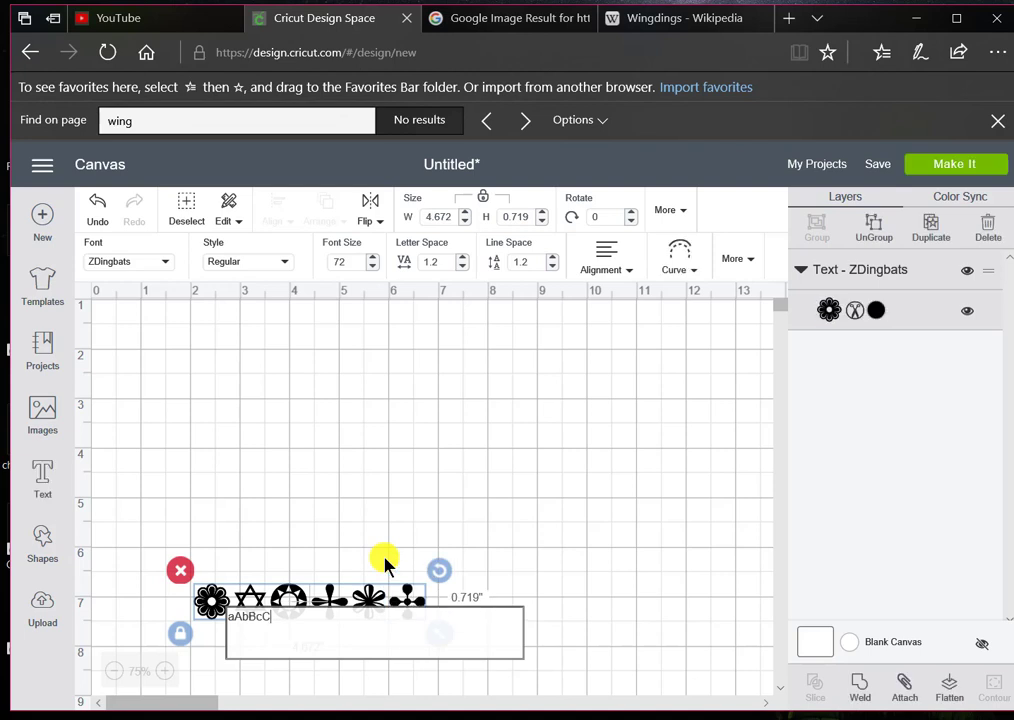
{"action": "type", "text": "dD"}
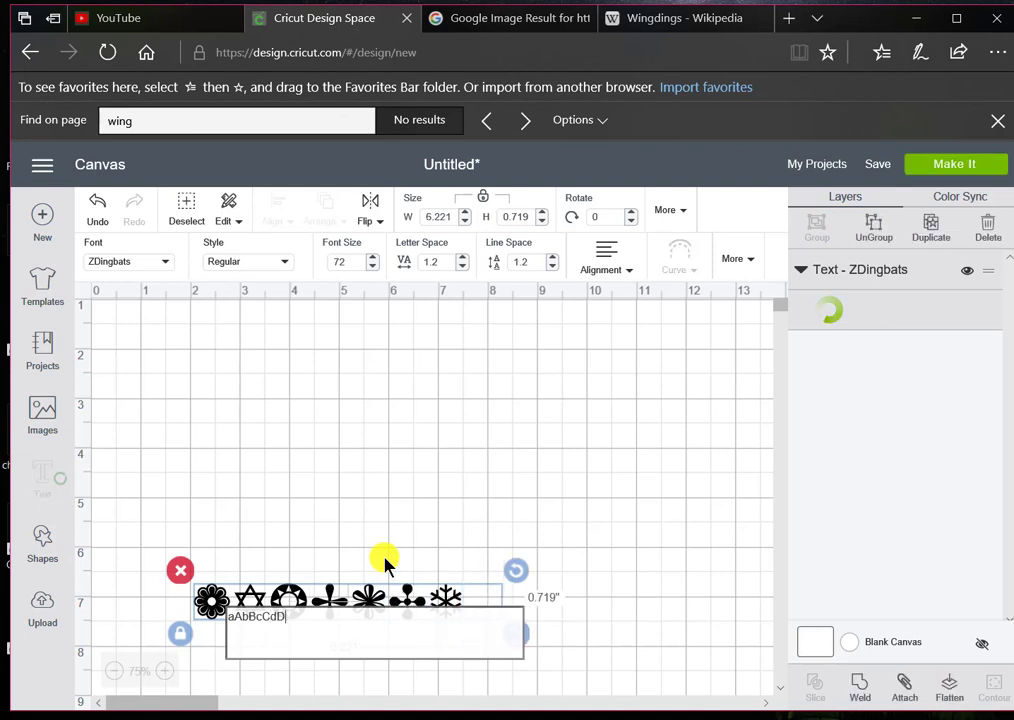
{"action": "left_click", "coordinate": [395, 586]}
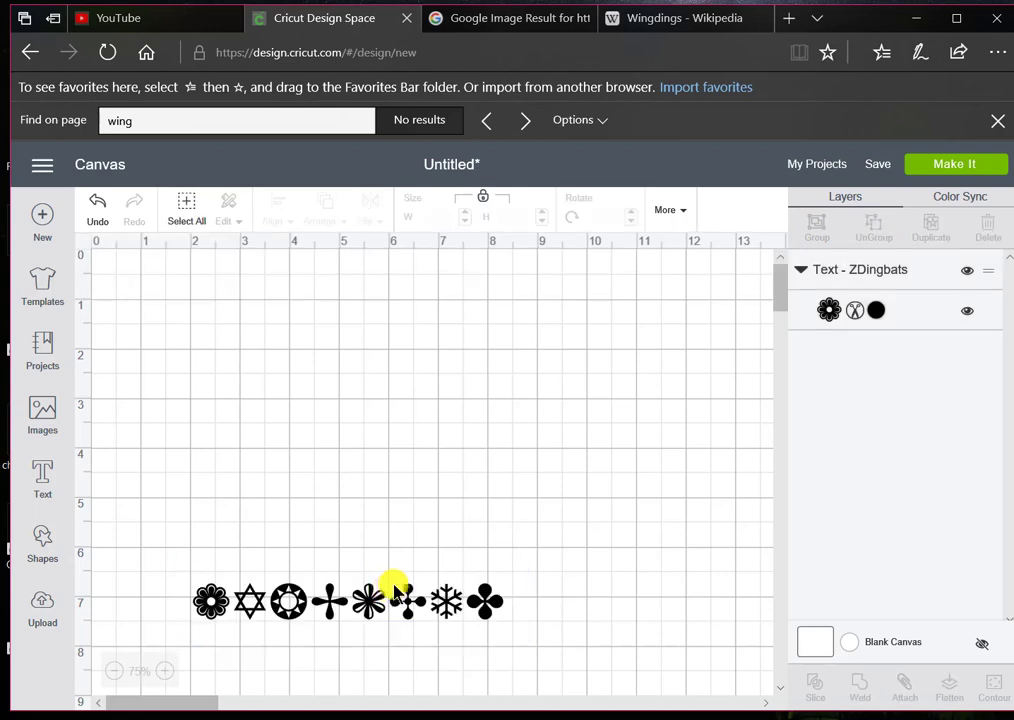
{"action": "left_click_drag", "start_coordinate": [398, 584], "coordinate": [352, 300]}
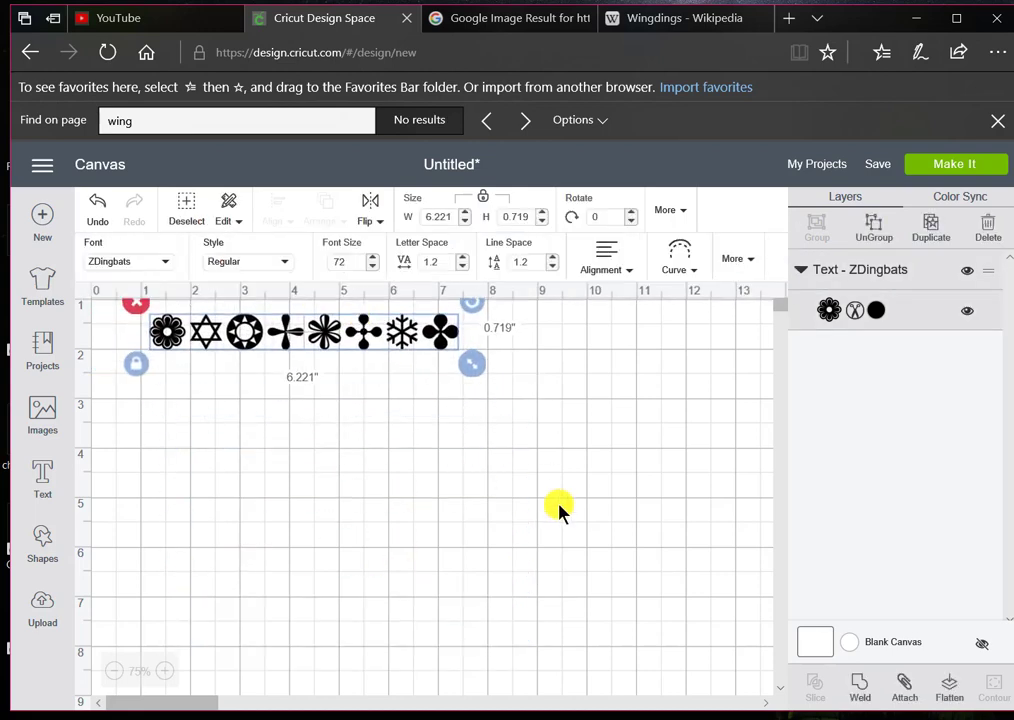
- Recolor the eight-symbol row from the basic colors to Very Berry red
{"action": "left_click", "coordinate": [872, 308]}
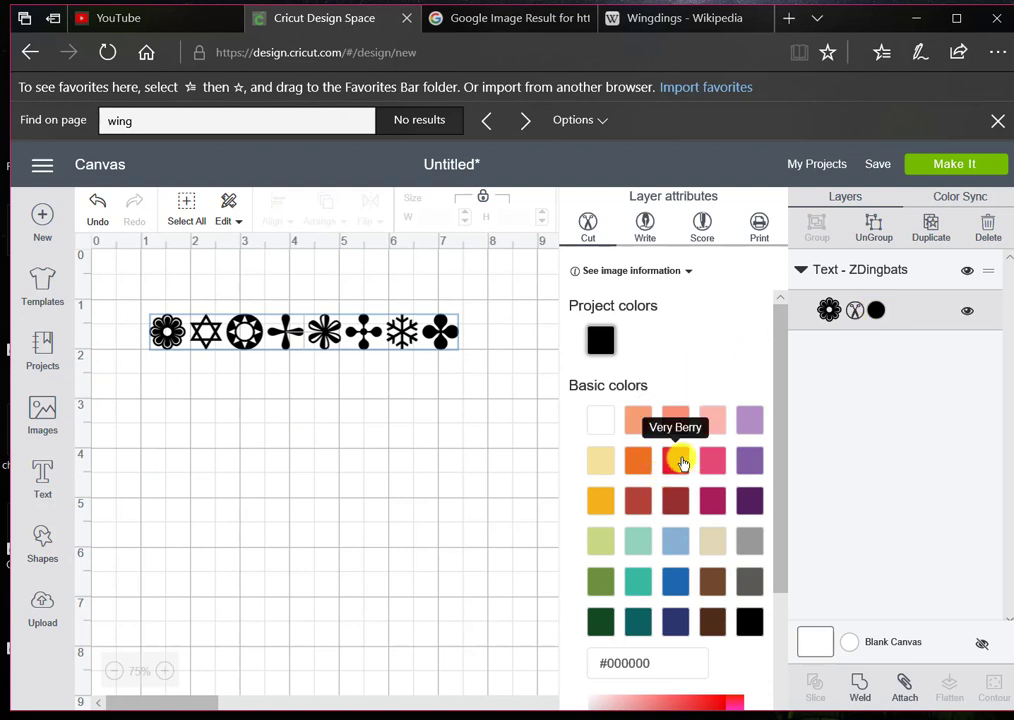
{"action": "left_click", "coordinate": [675, 460]}
{"action": "left_click", "coordinate": [450, 419]}
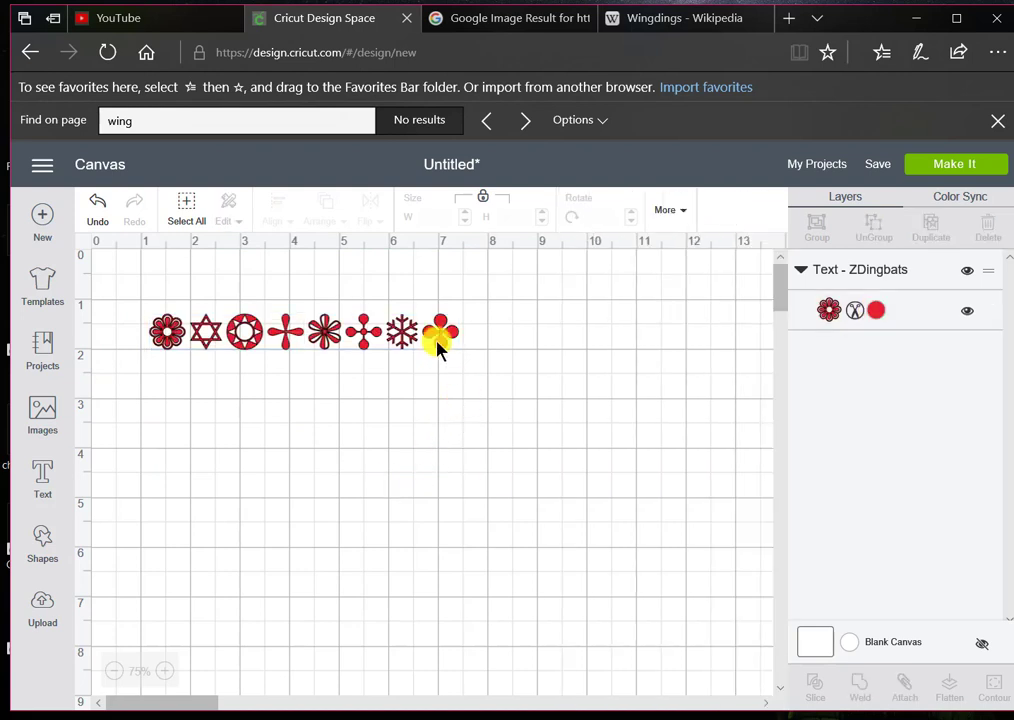
- Ungroup the red row into separate symbols and move the round sunburst symbol down, clear of the others
{"action": "left_click", "coordinate": [437, 344]}
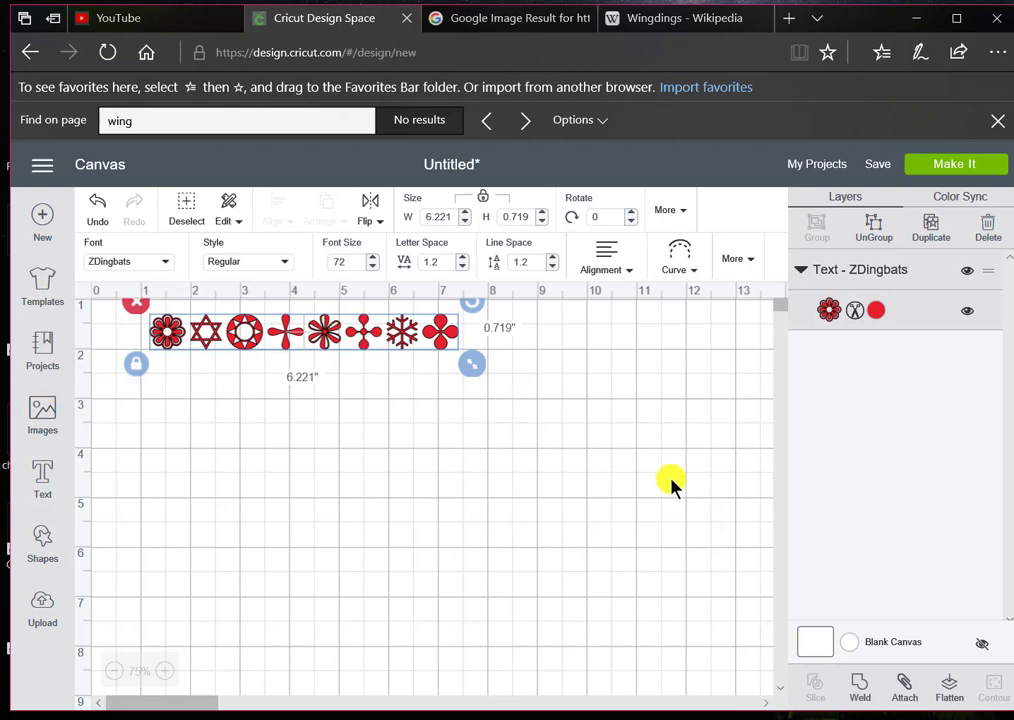
{"action": "left_click", "coordinate": [866, 231]}
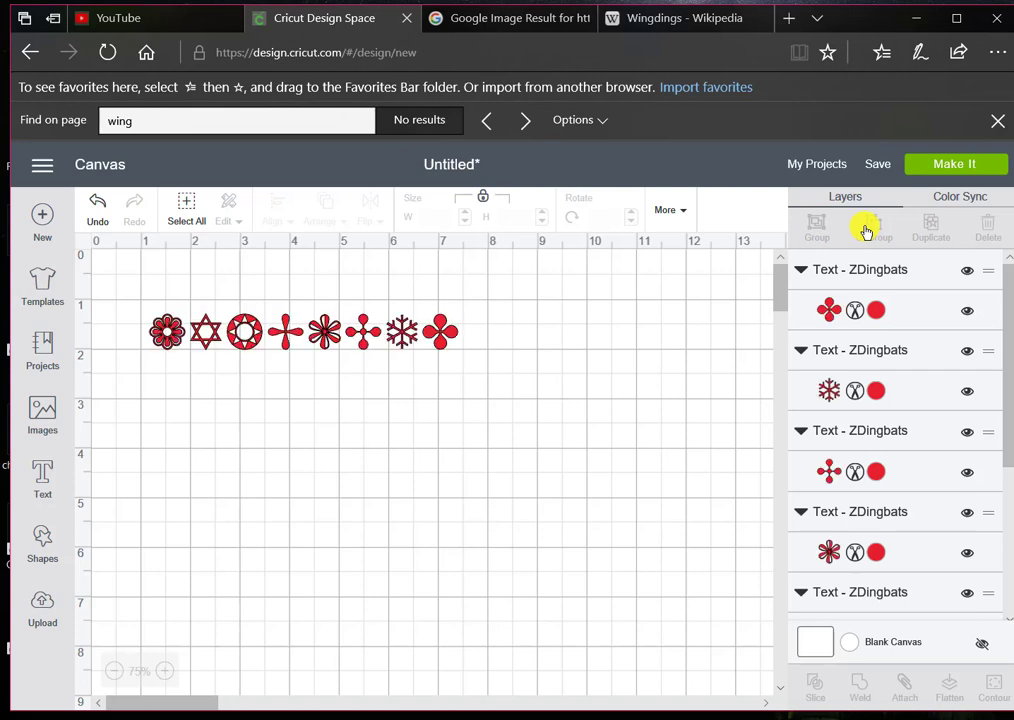
{"action": "left_click_drag", "start_coordinate": [244, 330], "coordinate": [235, 555]}
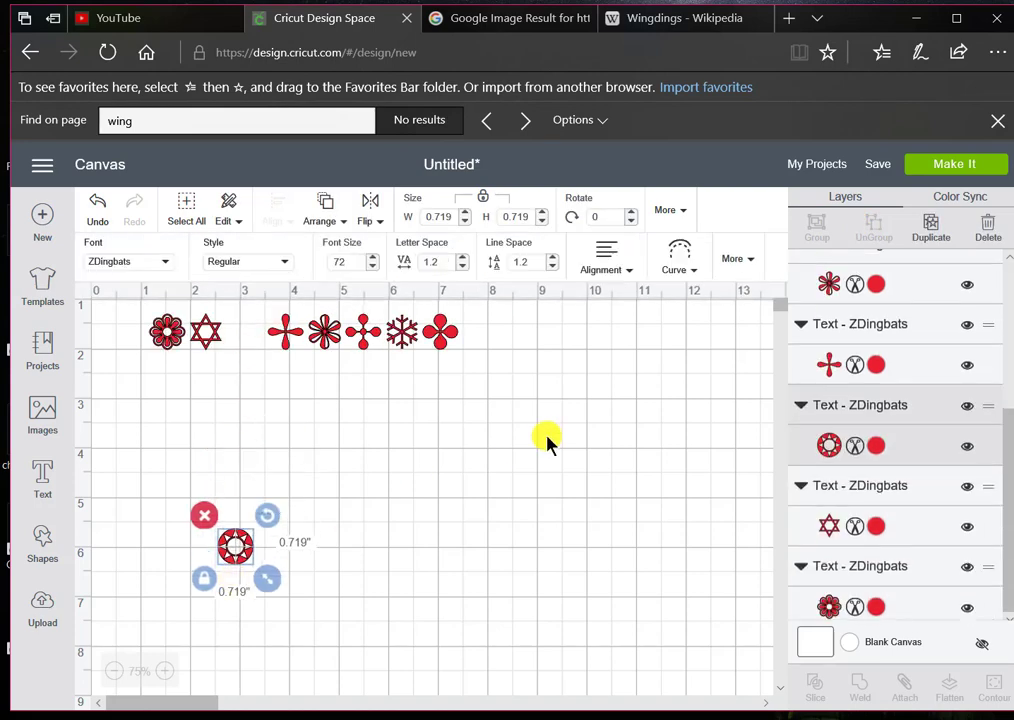
- Delete the seven symbols left in the upper row, keeping only the sunburst symbol
{"action": "left_click", "coordinate": [540, 398]}
{"action": "left_click_drag", "start_coordinate": [540, 398], "coordinate": [128, 288]}
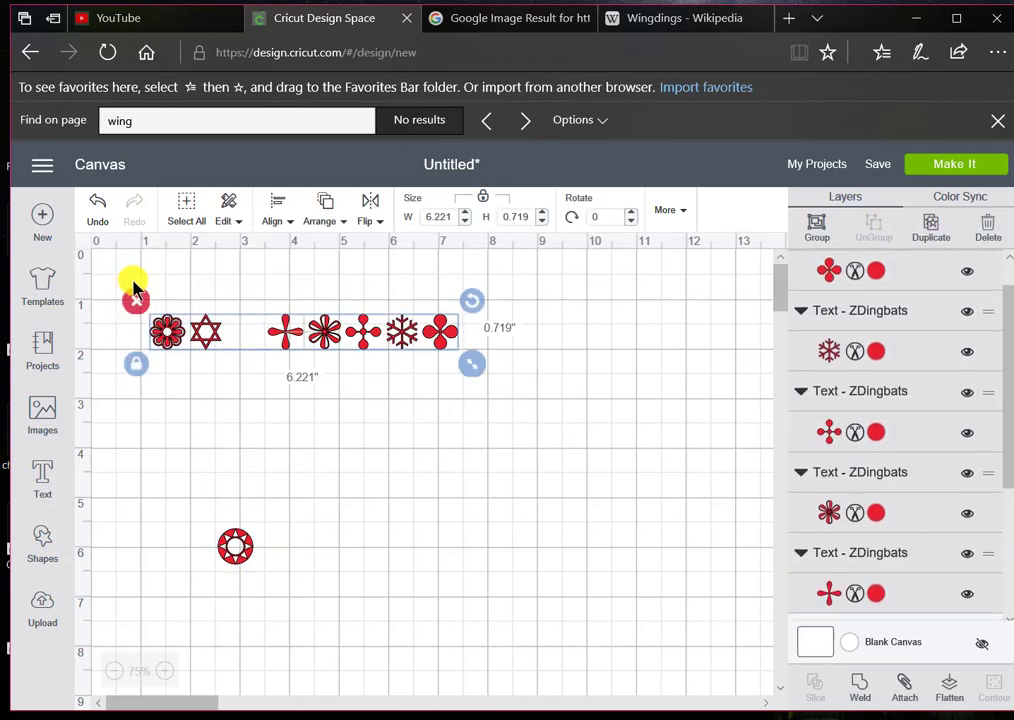
{"action": "key", "text": "Delete"}
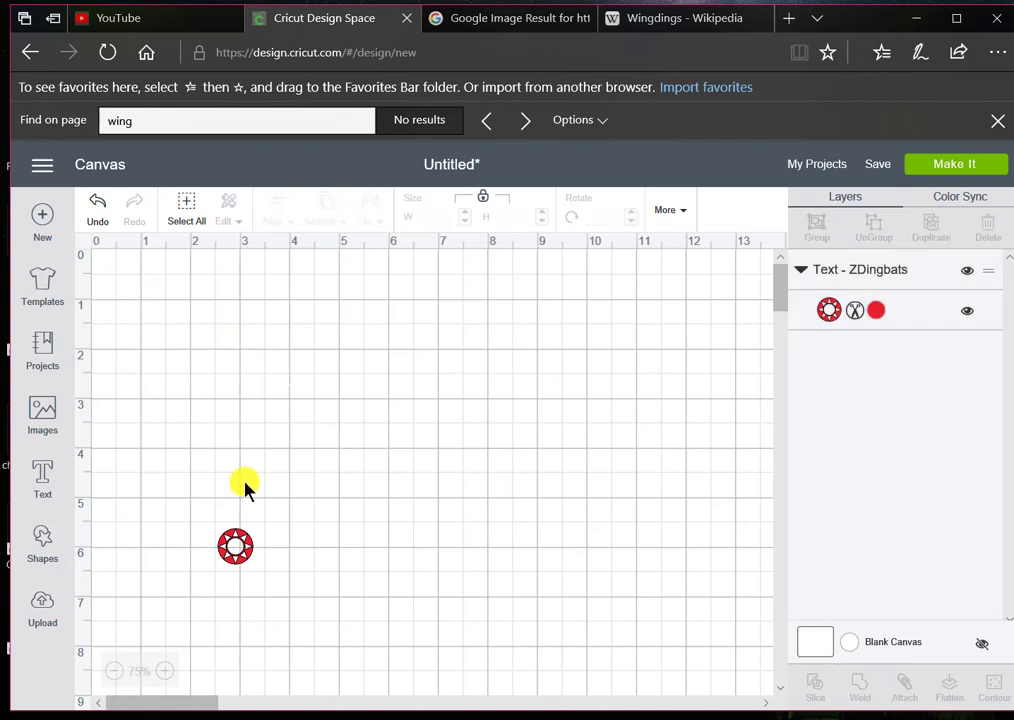
- Move the sunburst symbol up the canvas and extend its text to "bbbbbb" to form a row of six
{"action": "left_click_drag", "start_coordinate": [241, 545], "coordinate": [216, 350]}
{"action": "double_click", "coordinate": [218, 334]}
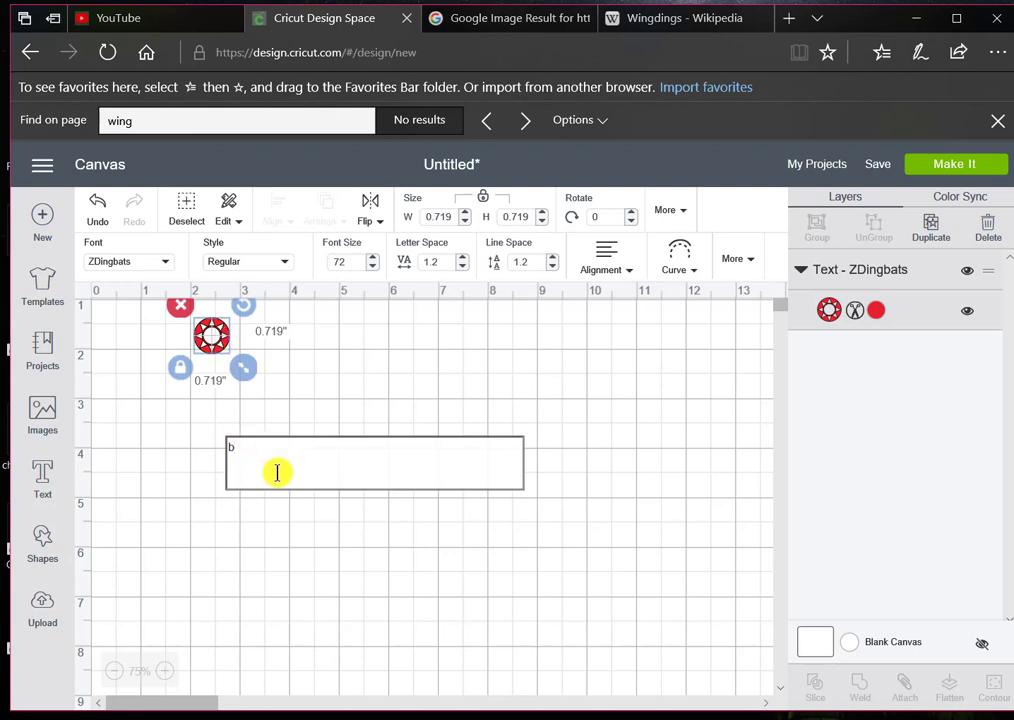
{"action": "type", "text": "bbbbb"}
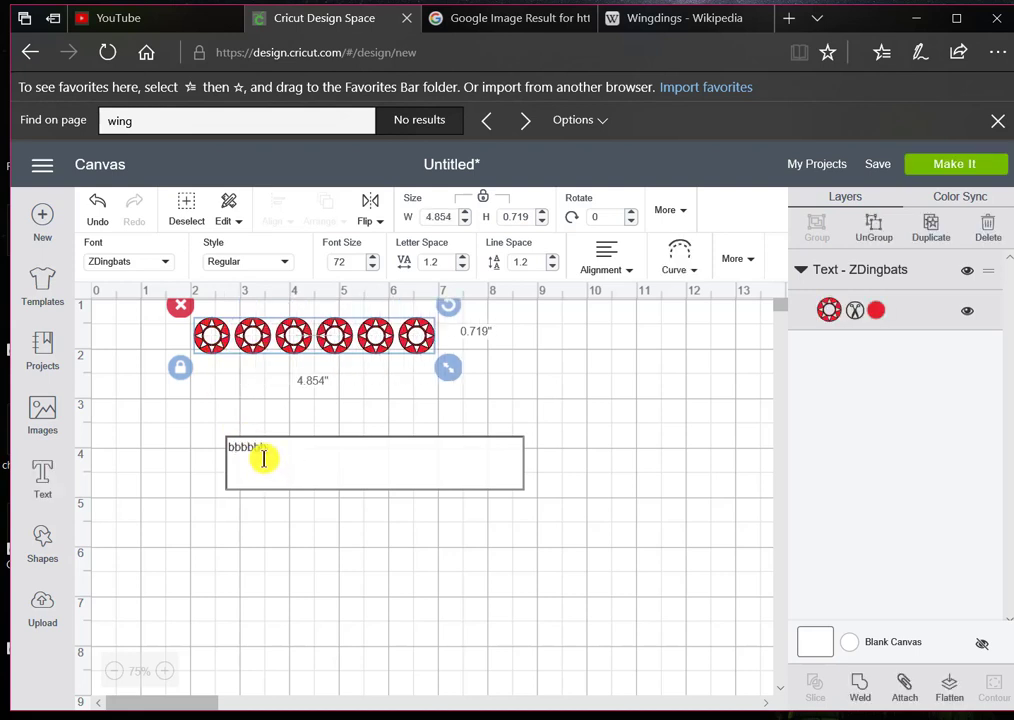
{"action": "left_click", "coordinate": [627, 478]}
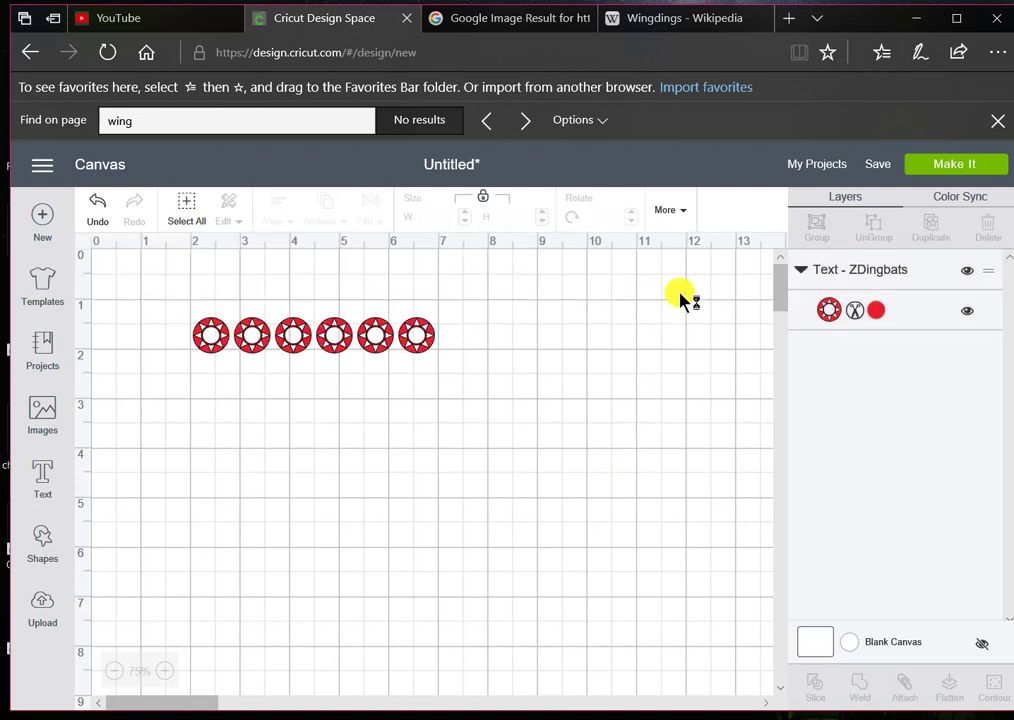
- Curve the red sunburst row into a ring with a diameter of 1.579 and shift it toward the canvas's left side
{"action": "left_click", "coordinate": [243, 340]}
{"action": "left_click", "coordinate": [686, 250]}
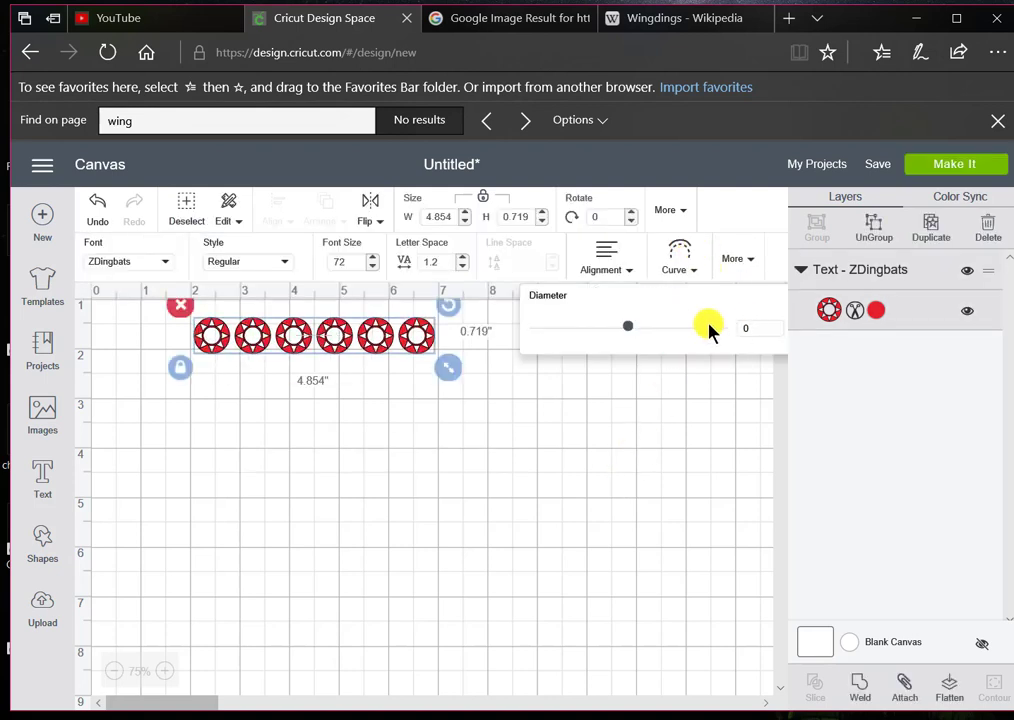
{"action": "left_click", "coordinate": [700, 330]}
{"action": "left_click_drag", "start_coordinate": [700, 335], "coordinate": [733, 333]}
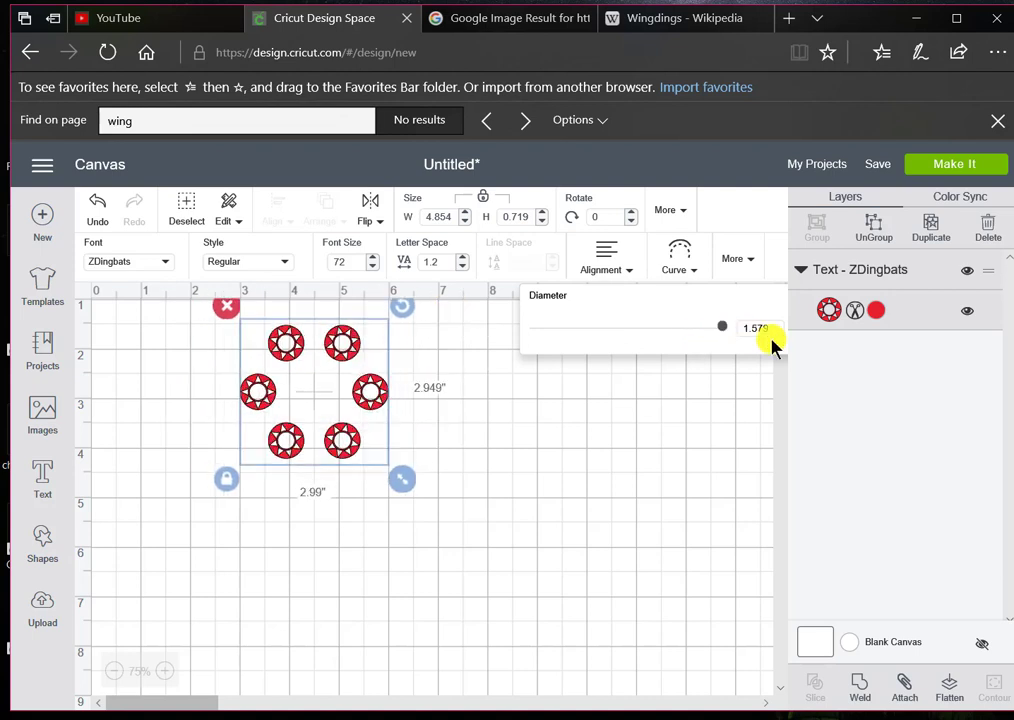
{"action": "left_click_drag", "start_coordinate": [360, 393], "coordinate": [258, 405]}
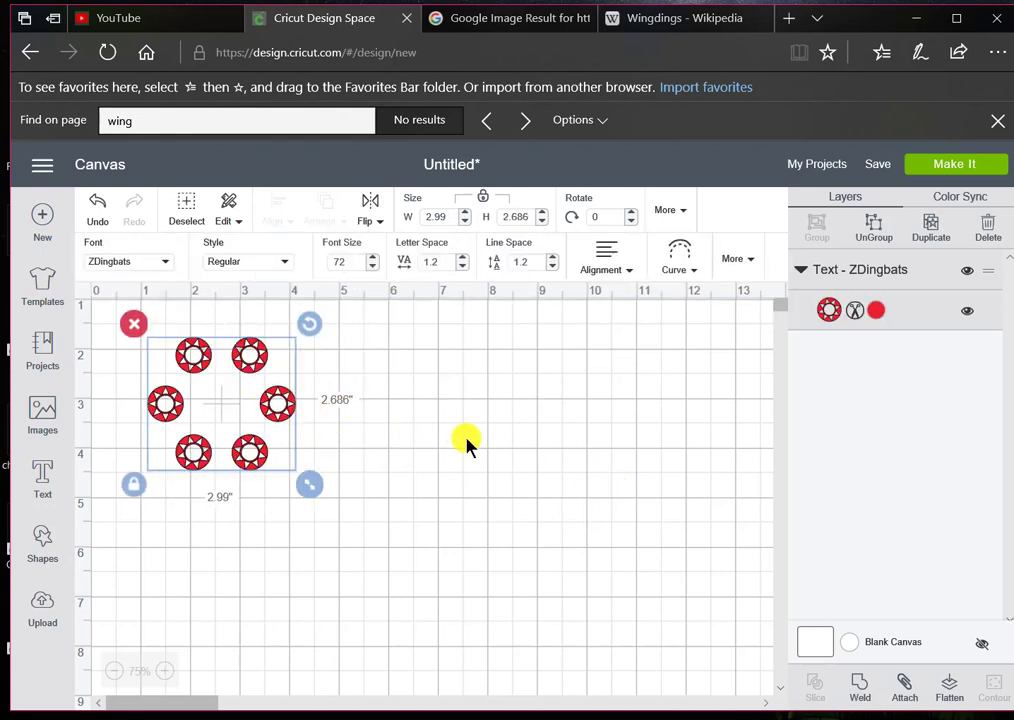
- Check the curve diameter of the red sunburst ring, then deselect the ring
{"action": "left_click", "coordinate": [686, 252]}
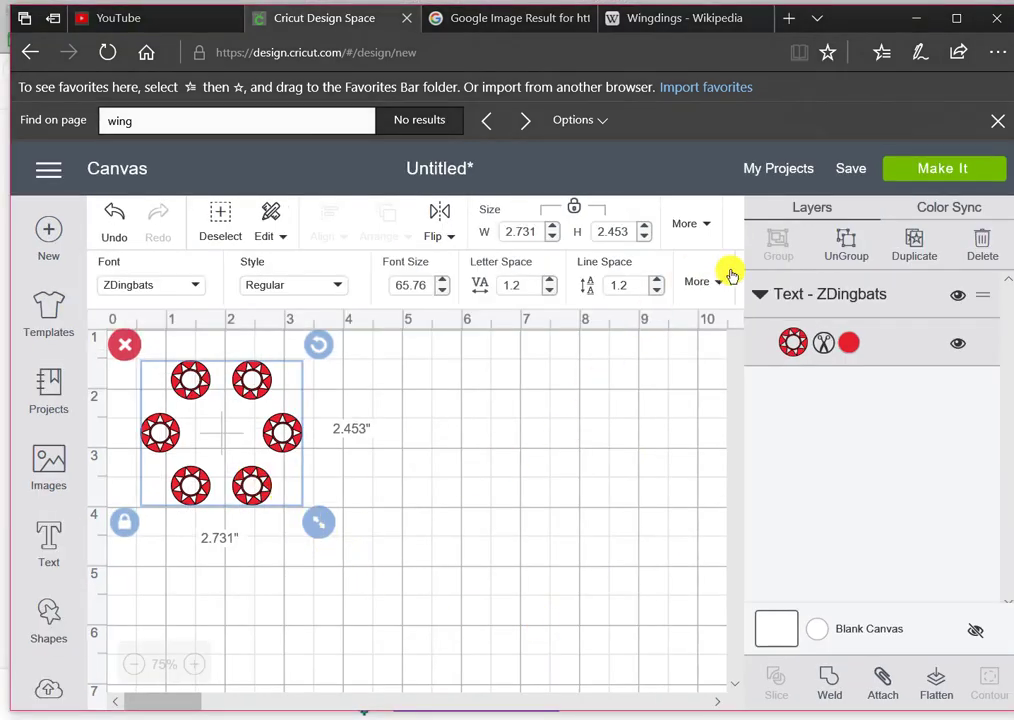
{"action": "left_click", "coordinate": [706, 283]}
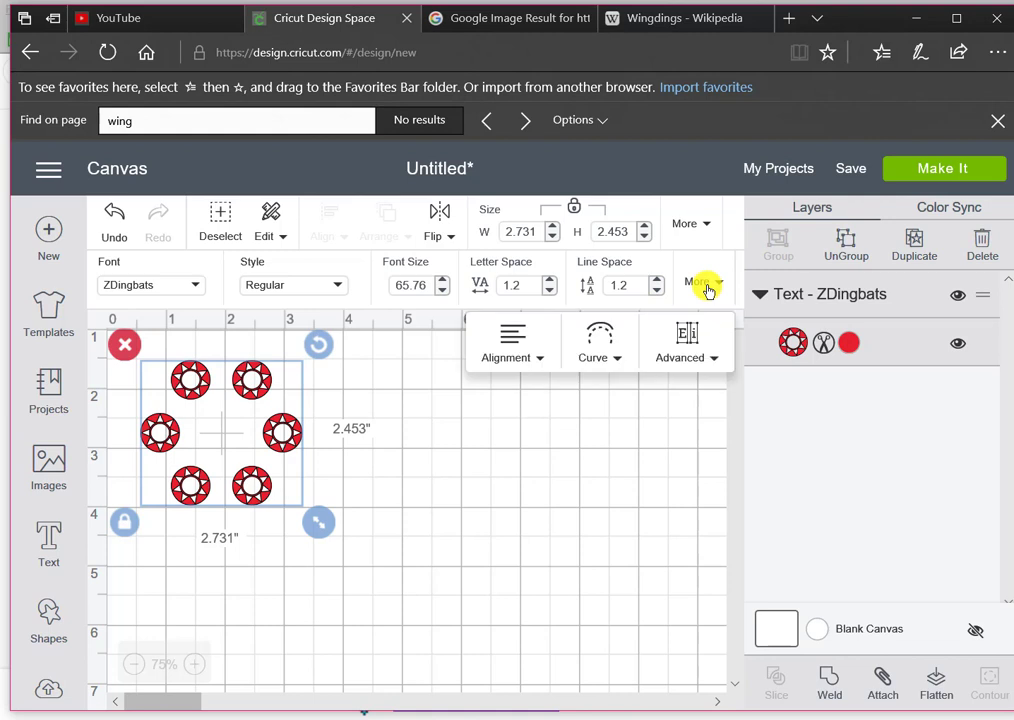
{"action": "left_click", "coordinate": [616, 356]}
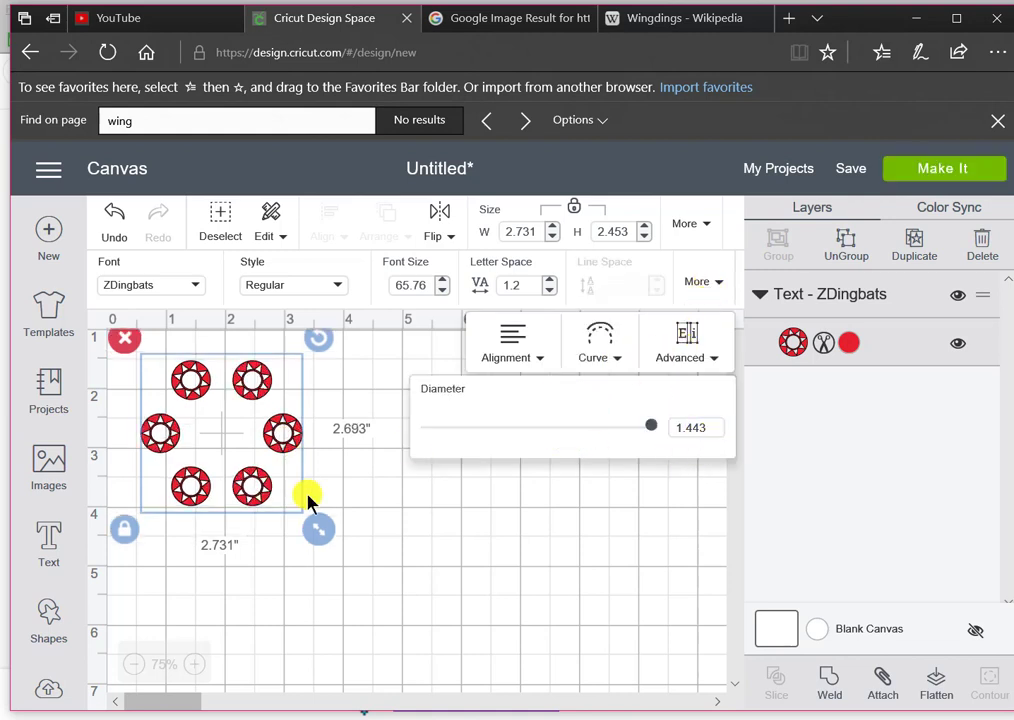
{"action": "left_click", "coordinate": [337, 588]}
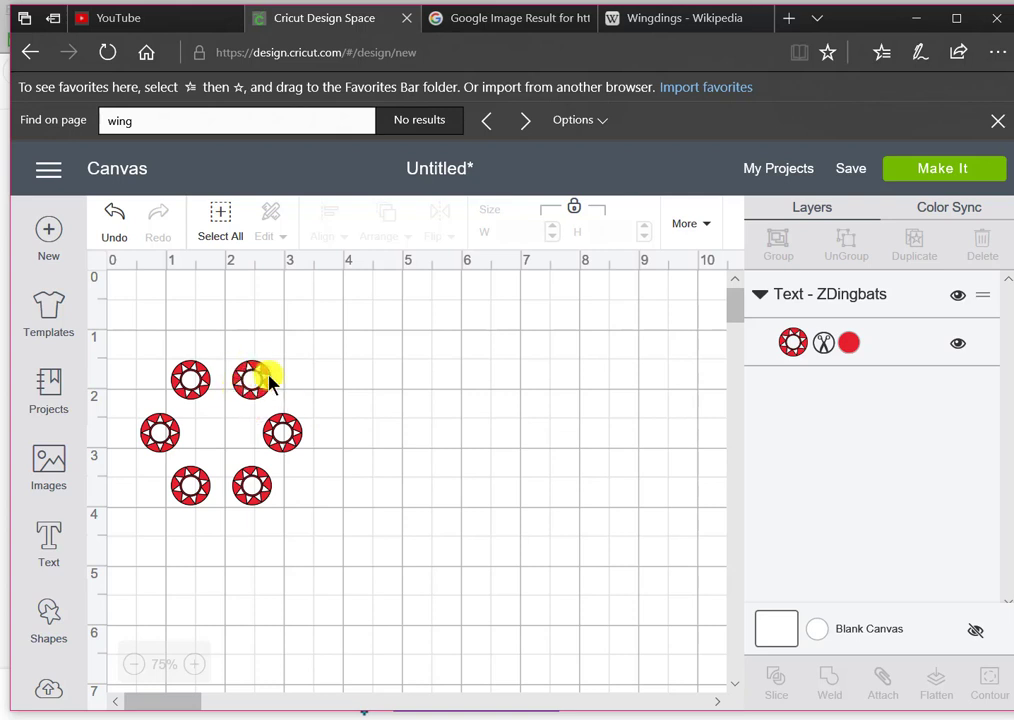
- Add the ZDingbats text "cccccc" and place the black symbol row to the right of the red ring
{"action": "left_click", "coordinate": [45, 551]}
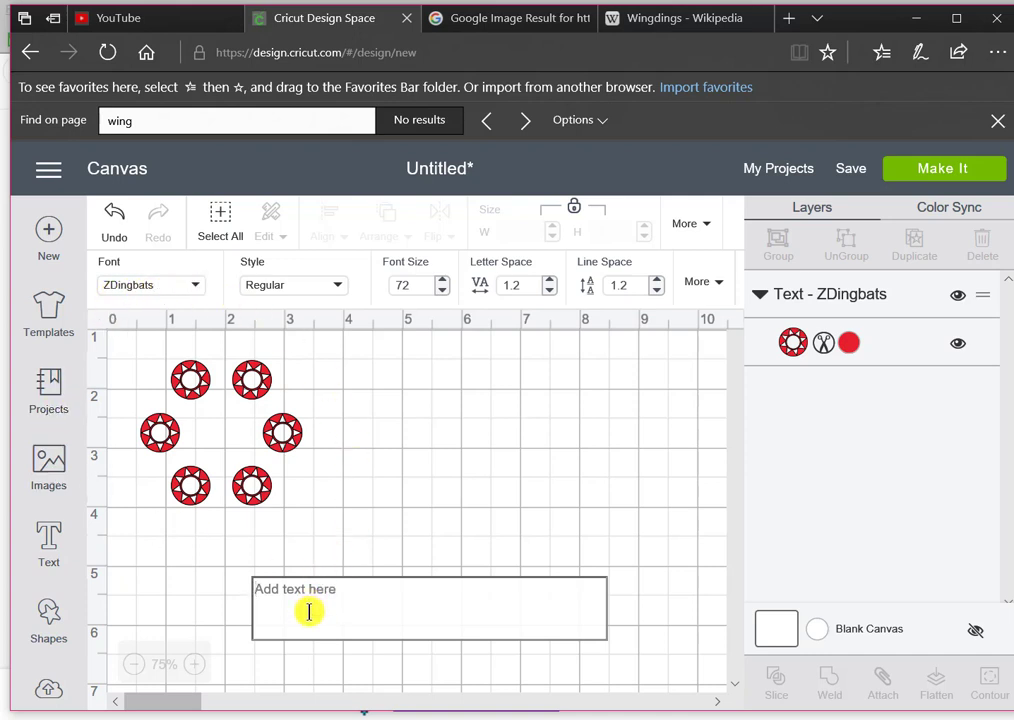
{"action": "type", "text": "cccd"}
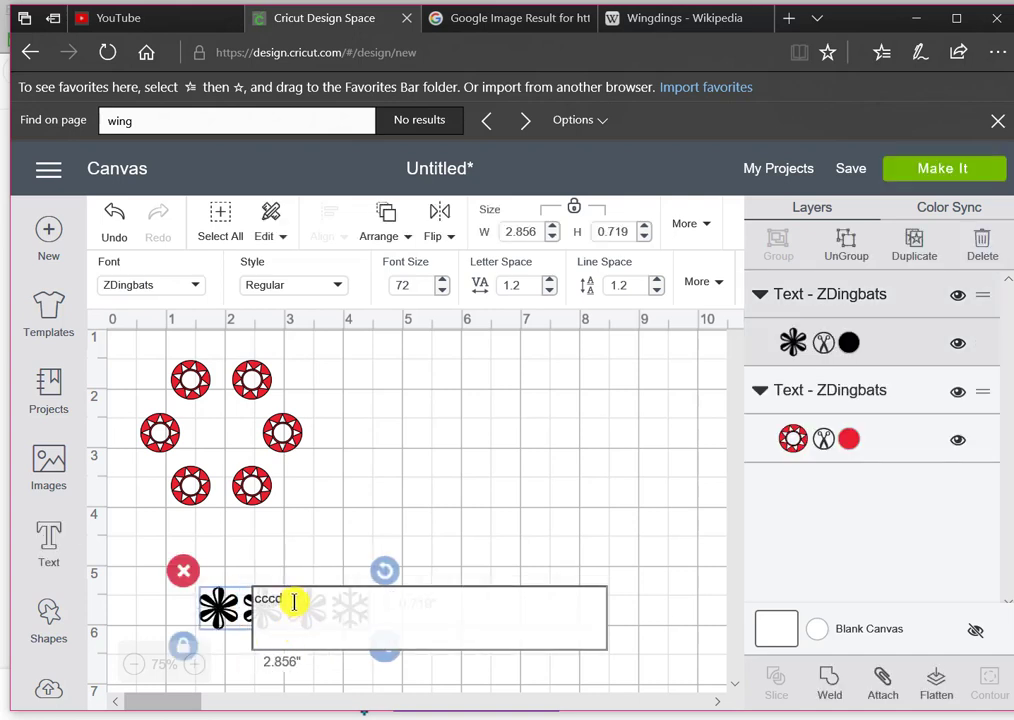
{"action": "key", "text": "BackSpace"}
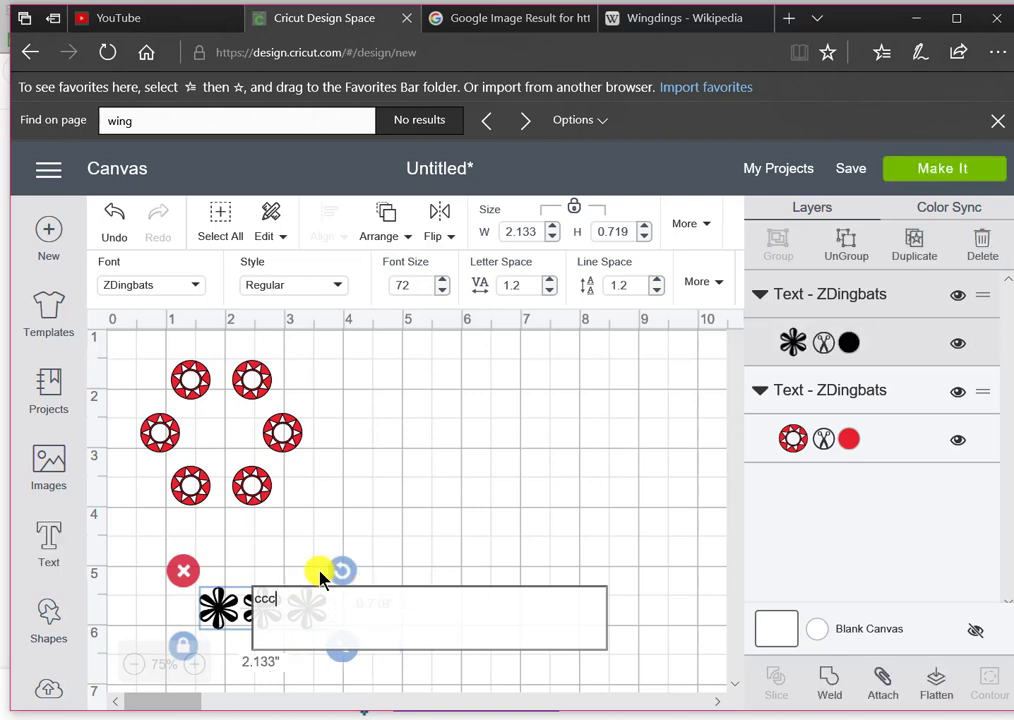
{"action": "type", "text": "ccc"}
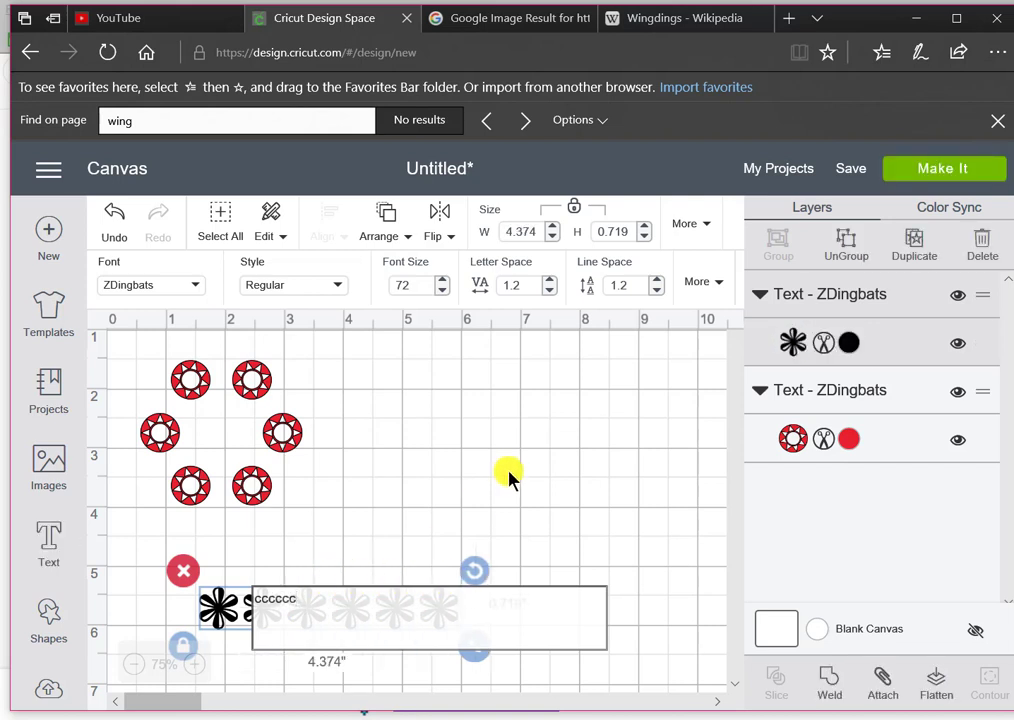
{"action": "left_click", "coordinate": [508, 477]}
{"action": "left_click_drag", "start_coordinate": [355, 582], "coordinate": [503, 356]}
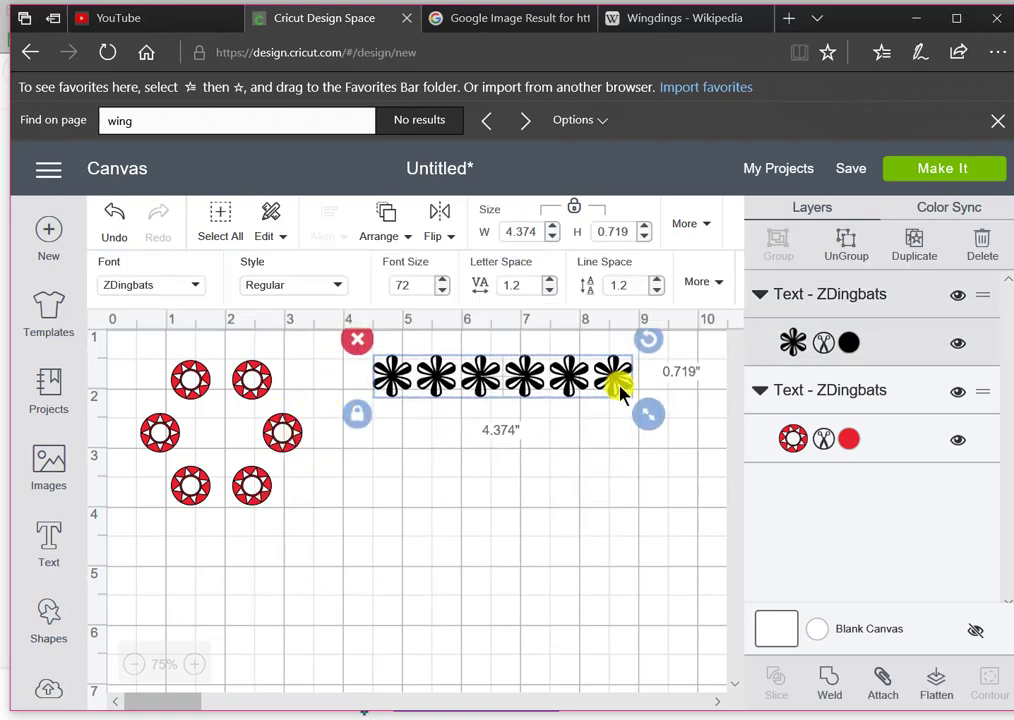
- Curve the row of six black flower symbols into an arc with a diameter of 3.189
{"action": "left_click", "coordinate": [721, 286]}
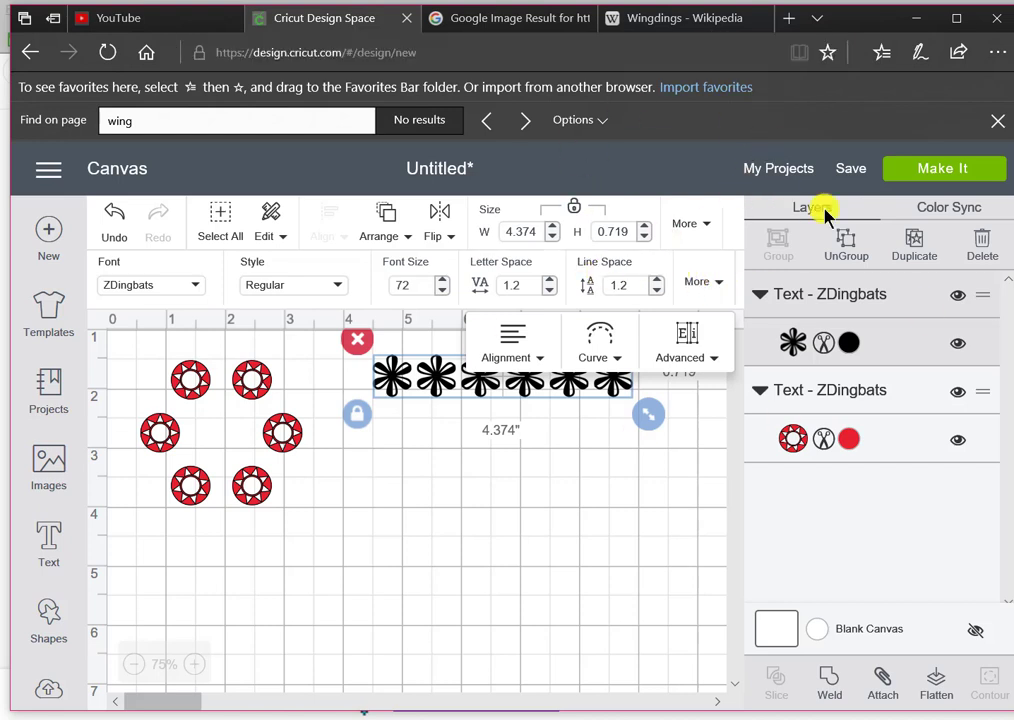
{"action": "left_click", "coordinate": [601, 336]}
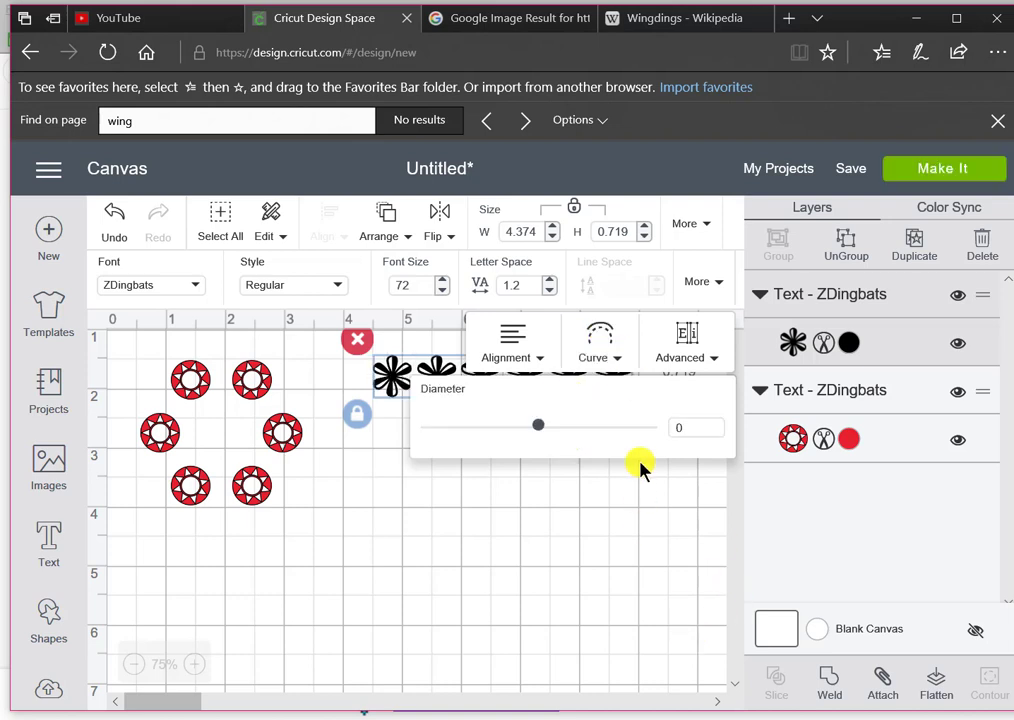
{"action": "left_click", "coordinate": [582, 485]}
{"action": "left_click", "coordinate": [566, 389]}
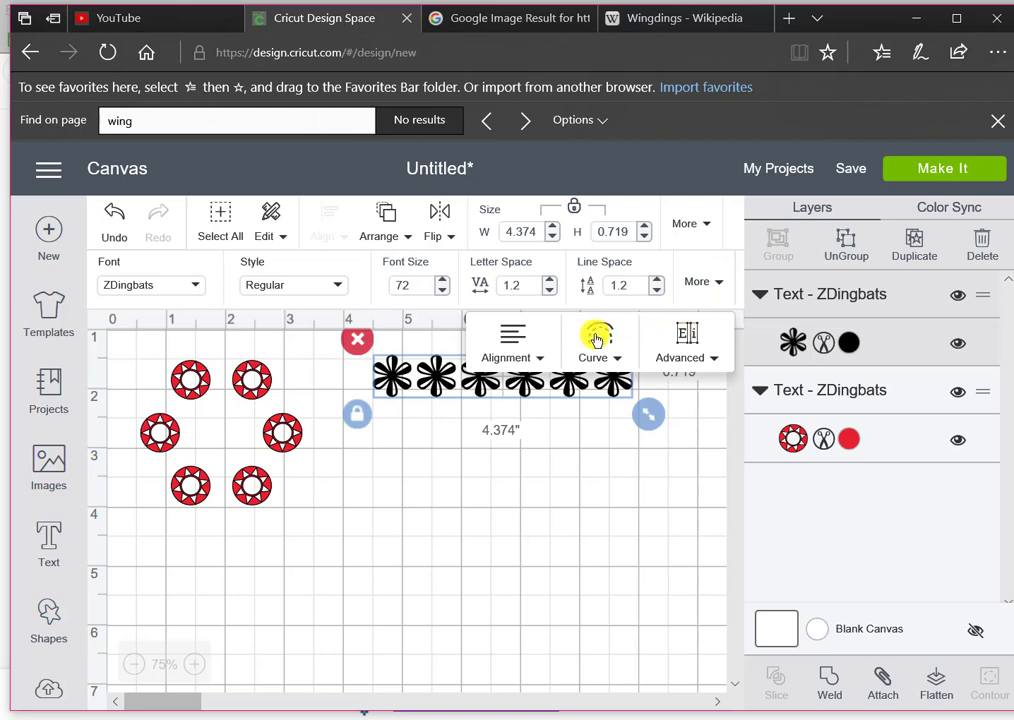
{"action": "left_click", "coordinate": [596, 340]}
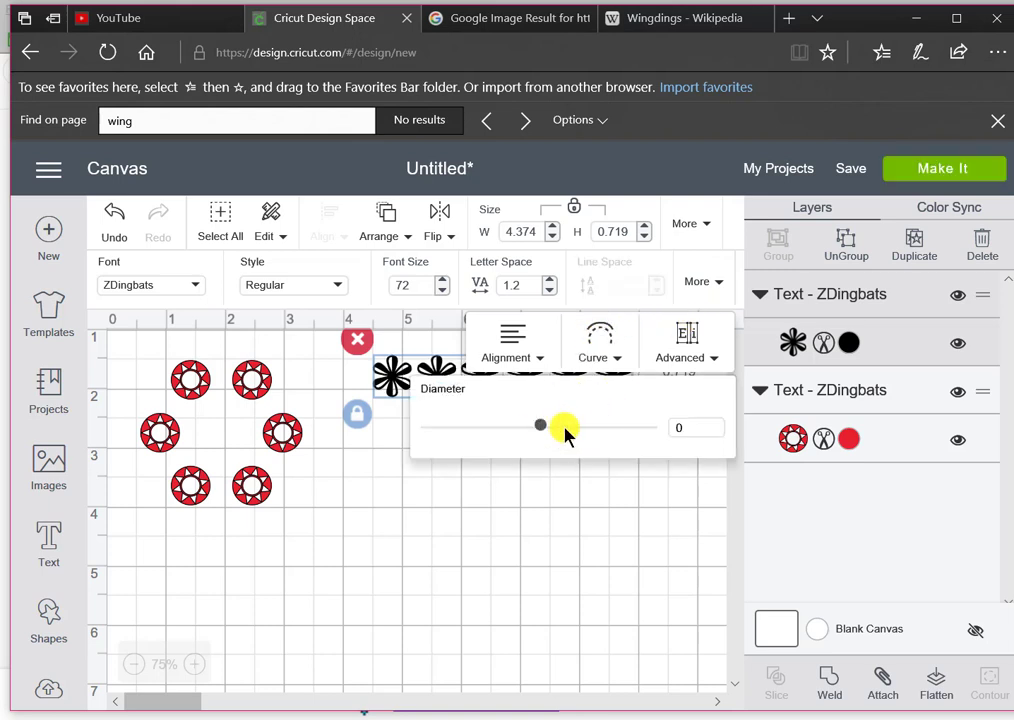
{"action": "left_click_drag", "start_coordinate": [565, 432], "coordinate": [627, 423]}
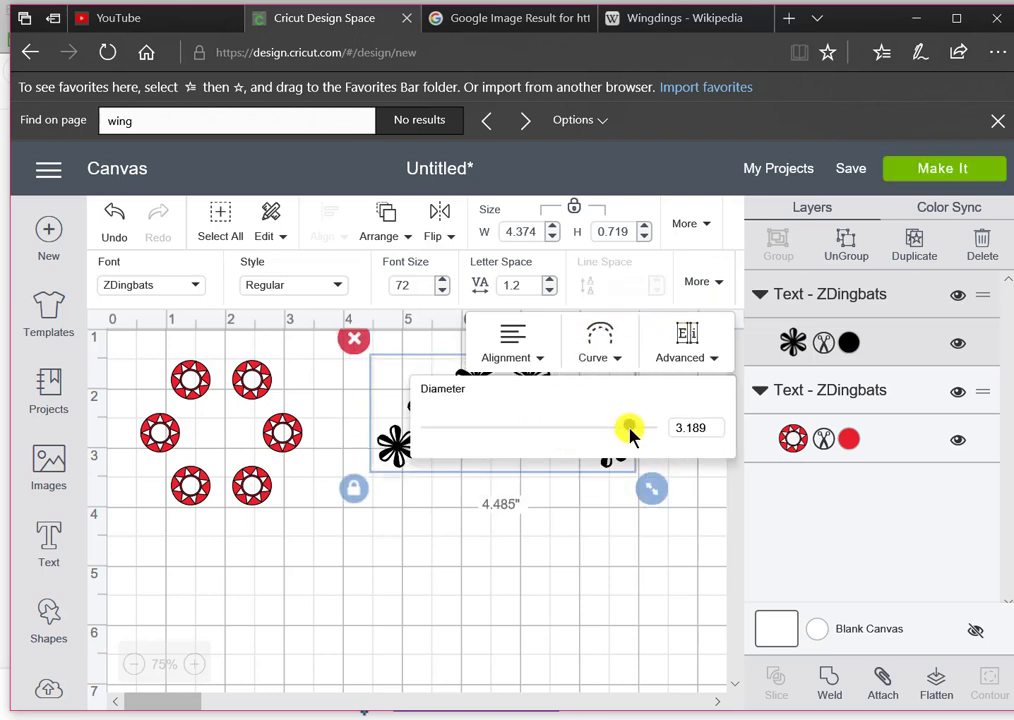
{"action": "left_click", "coordinate": [540, 552]}
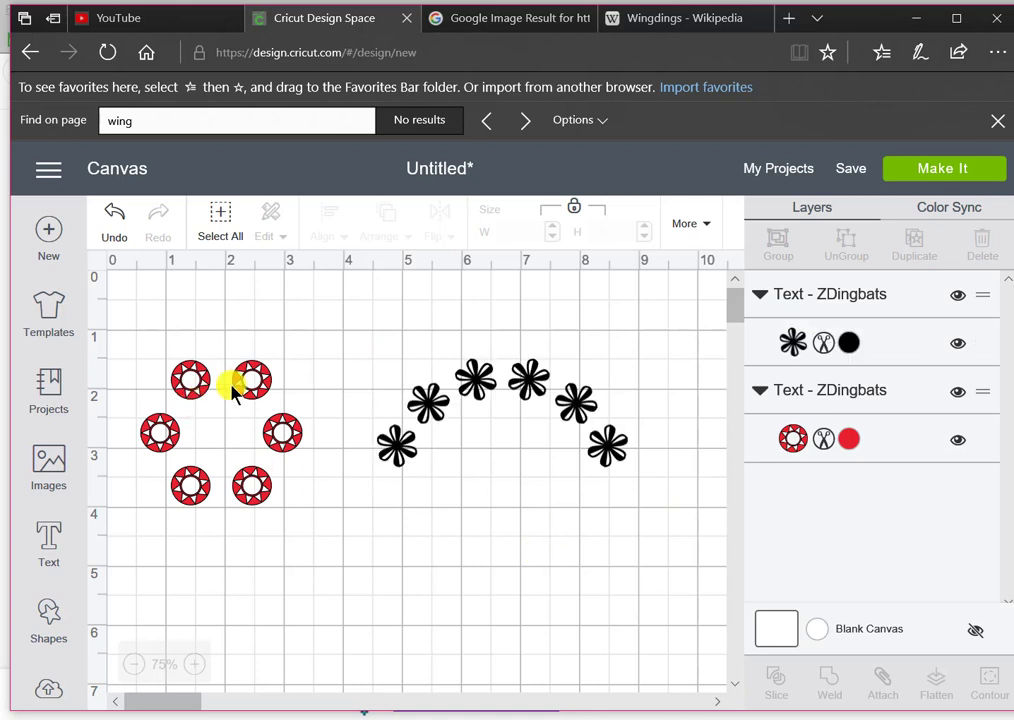
- Look up the red sunburst ring's curve diameter to match it on the black flower arc
{"action": "left_click", "coordinate": [250, 380]}
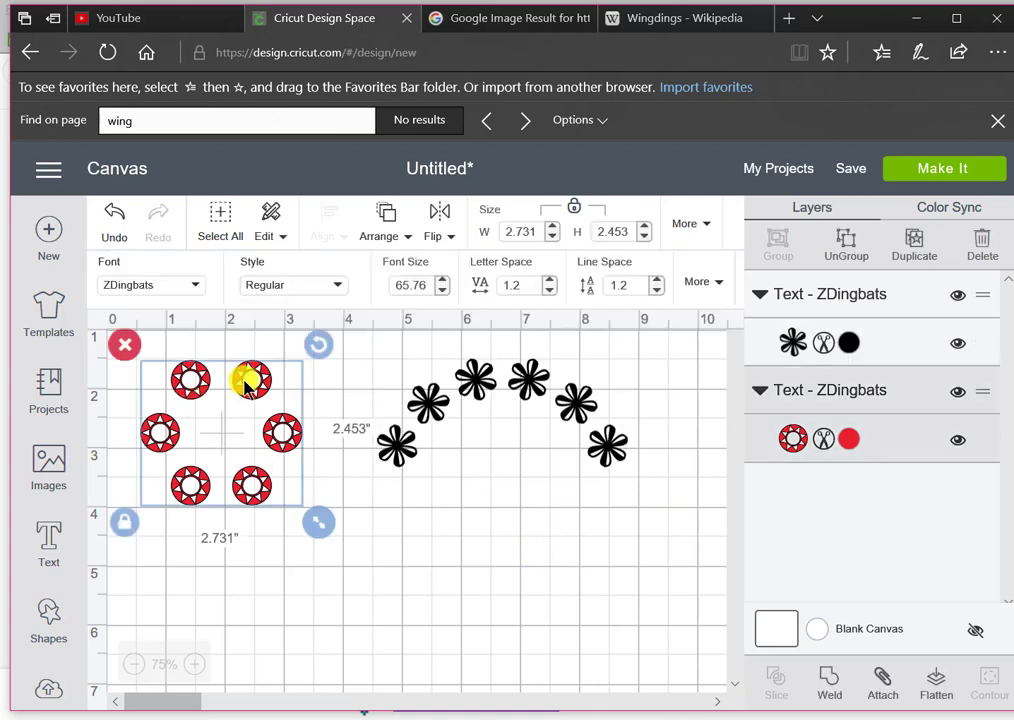
{"action": "left_click", "coordinate": [693, 284]}
{"action": "left_click", "coordinate": [595, 350]}
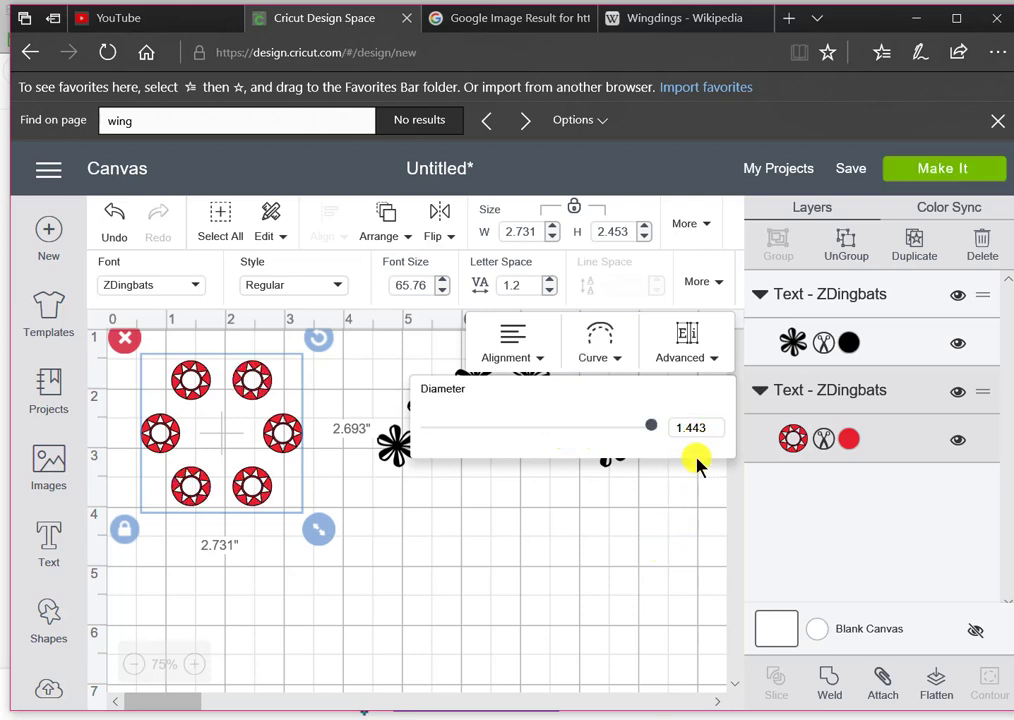
{"action": "left_click", "coordinate": [632, 537]}
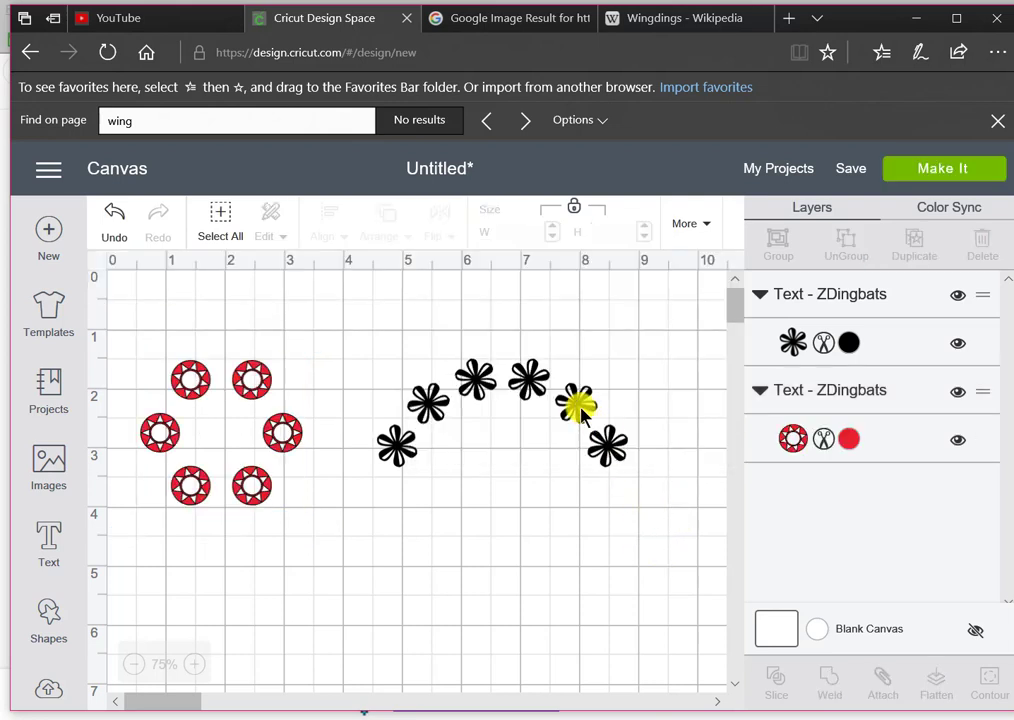
- Set the black flower arc's curve diameter to 1.443 to close it into a ring
{"action": "left_click", "coordinate": [577, 403]}
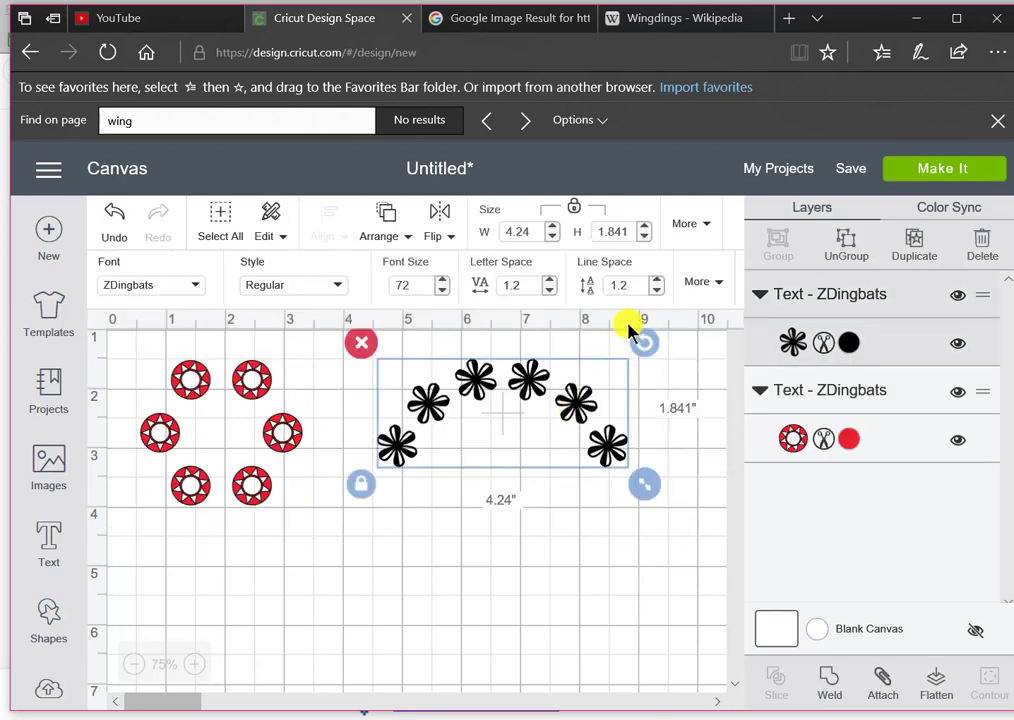
{"action": "left_click", "coordinate": [710, 287]}
{"action": "left_click", "coordinate": [606, 338]}
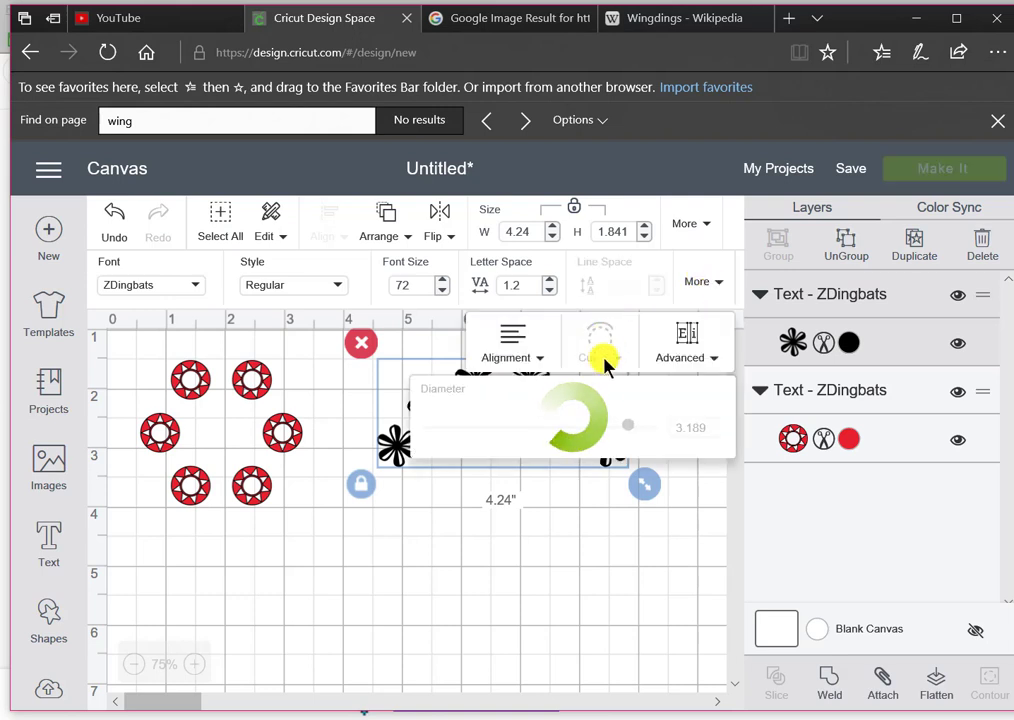
{"action": "left_click_drag", "start_coordinate": [627, 428], "coordinate": [639, 426]}
{"action": "left_click_drag", "start_coordinate": [708, 431], "coordinate": [652, 432]}
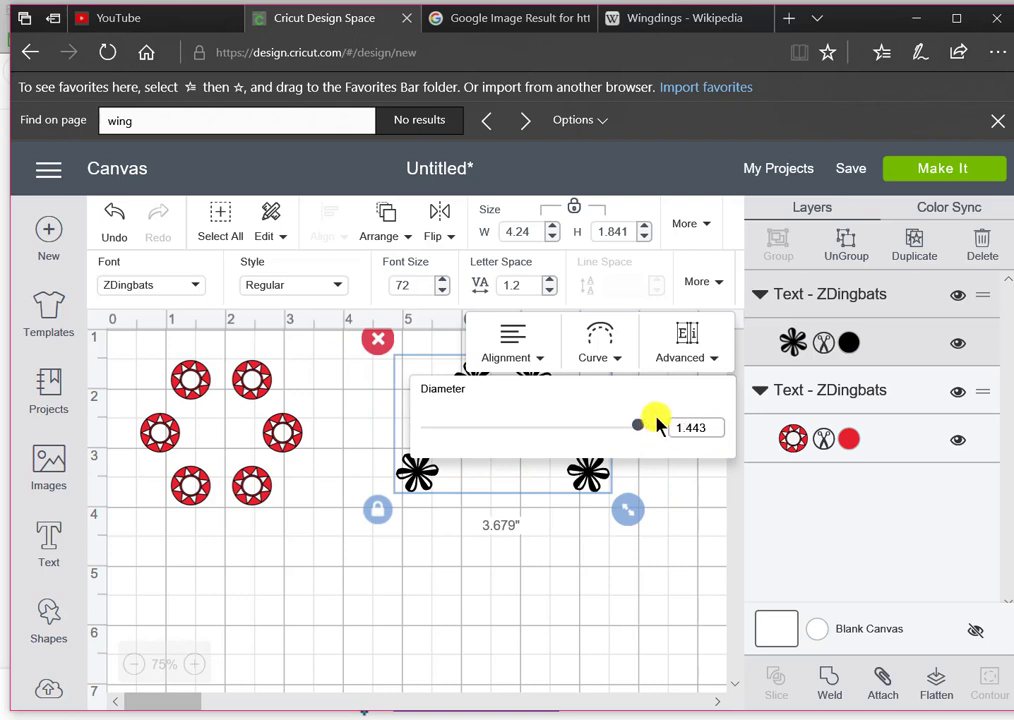
{"action": "left_click_drag", "start_coordinate": [657, 424], "coordinate": [661, 423]}
{"action": "left_click", "coordinate": [484, 614]}
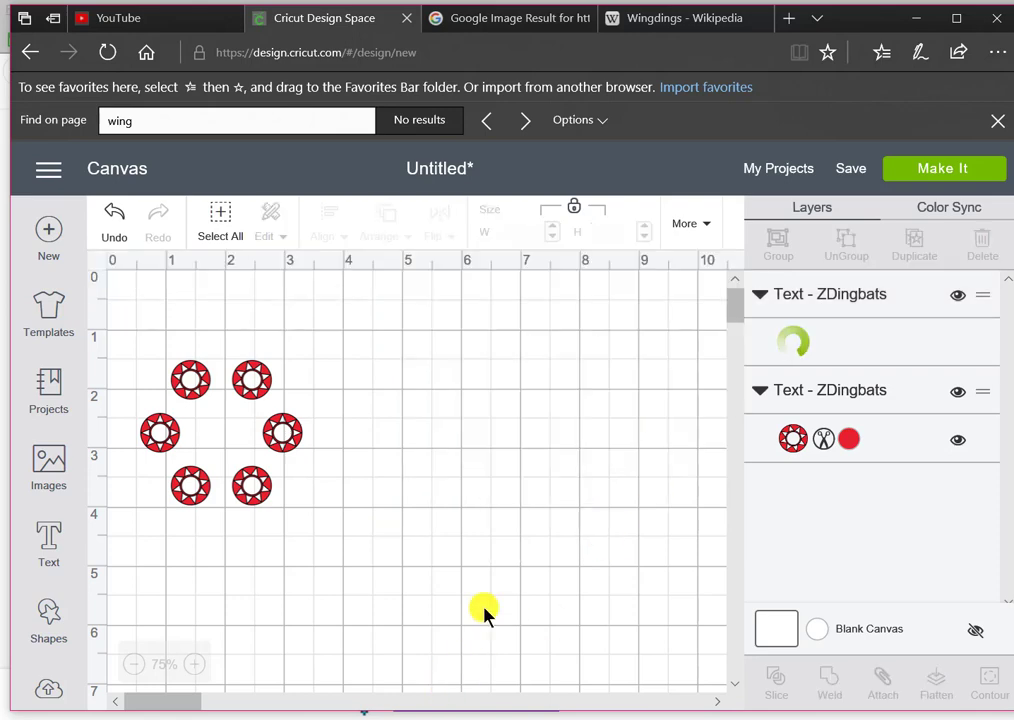
- Move the black flower ring beside the red ring, enlarge it to about 4.04 in wide, and shrink it again
{"action": "left_click_drag", "start_coordinate": [432, 390], "coordinate": [395, 393]}
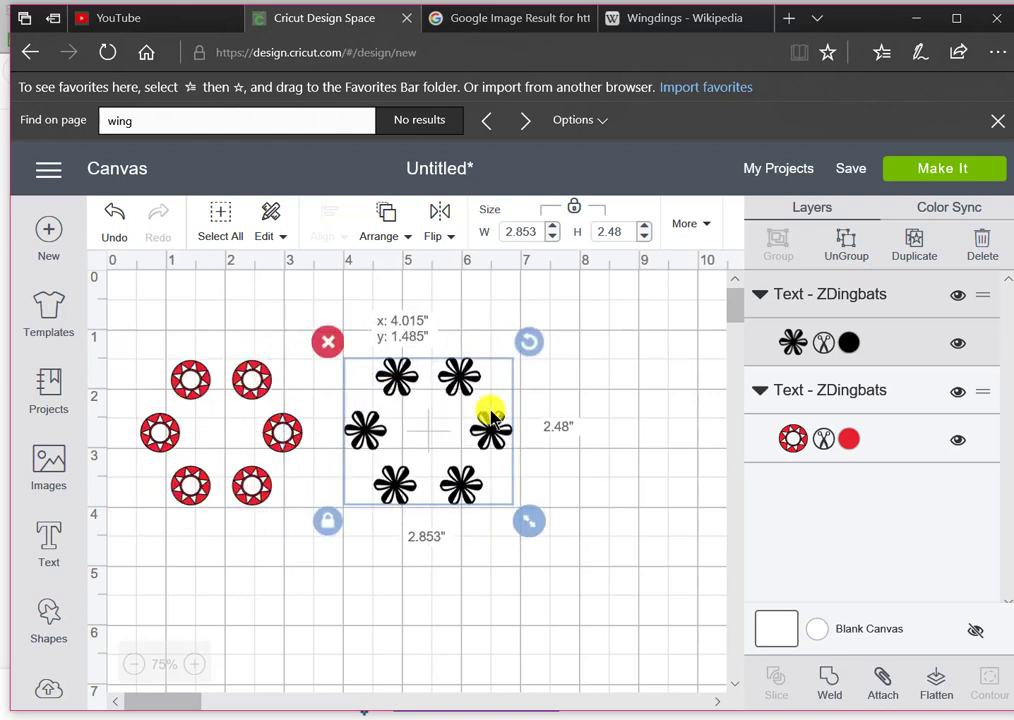
{"action": "left_click_drag", "start_coordinate": [536, 524], "coordinate": [603, 582]}
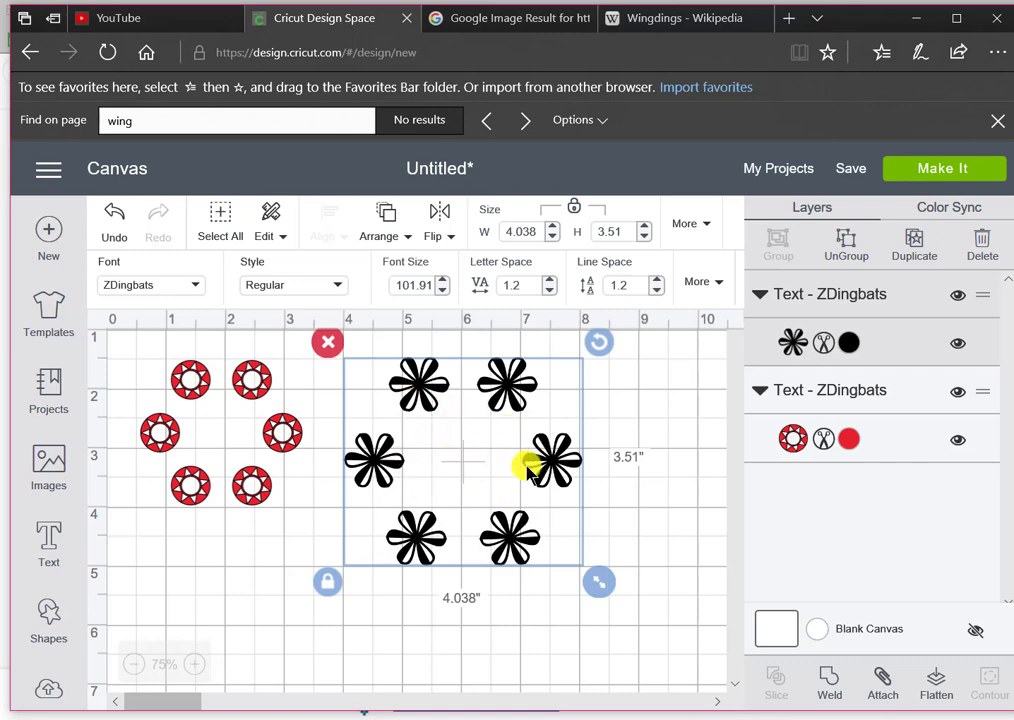
{"action": "left_click_drag", "start_coordinate": [598, 582], "coordinate": [496, 486]}
- Delete the black flower ring and the red sunburst ring to clear the canvas
{"action": "left_click", "coordinate": [329, 343]}
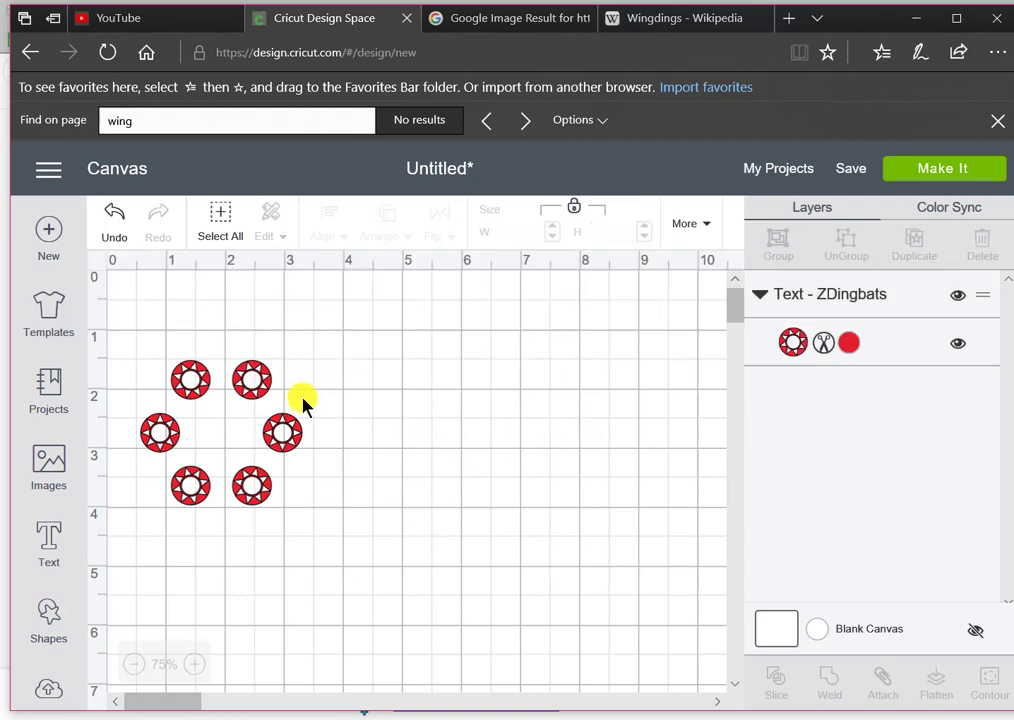
{"action": "left_click", "coordinate": [272, 423]}
{"action": "left_click", "coordinate": [120, 340]}
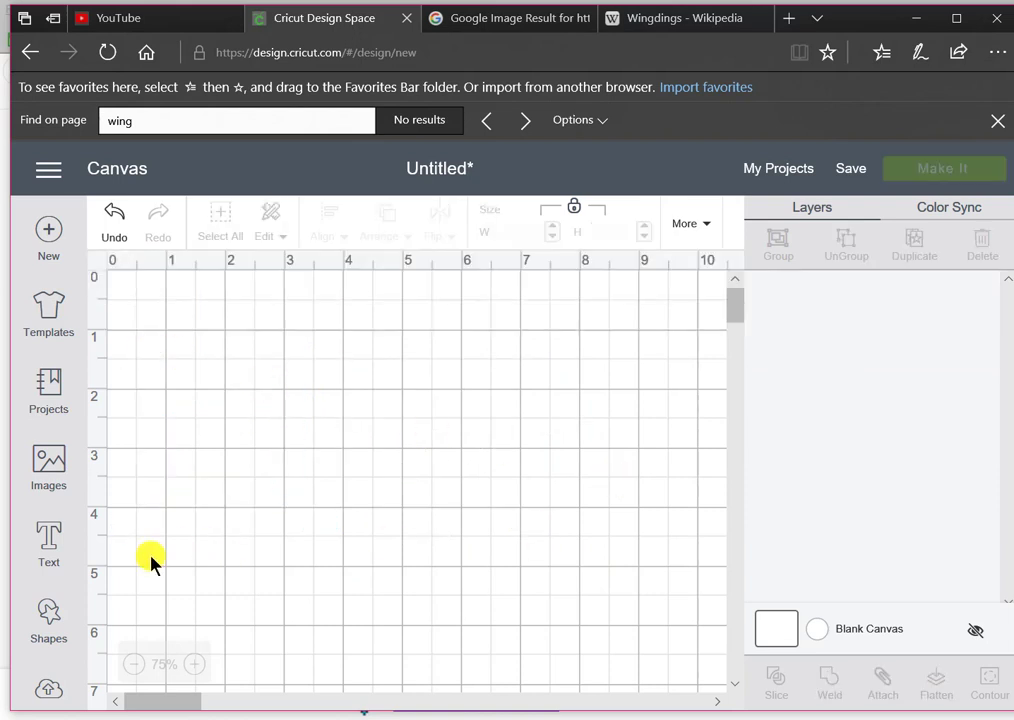
- Add the text "Cricut" and change its font to Cricut Alphabet, searching the fonts for "cr"
{"action": "left_click", "coordinate": [45, 548]}
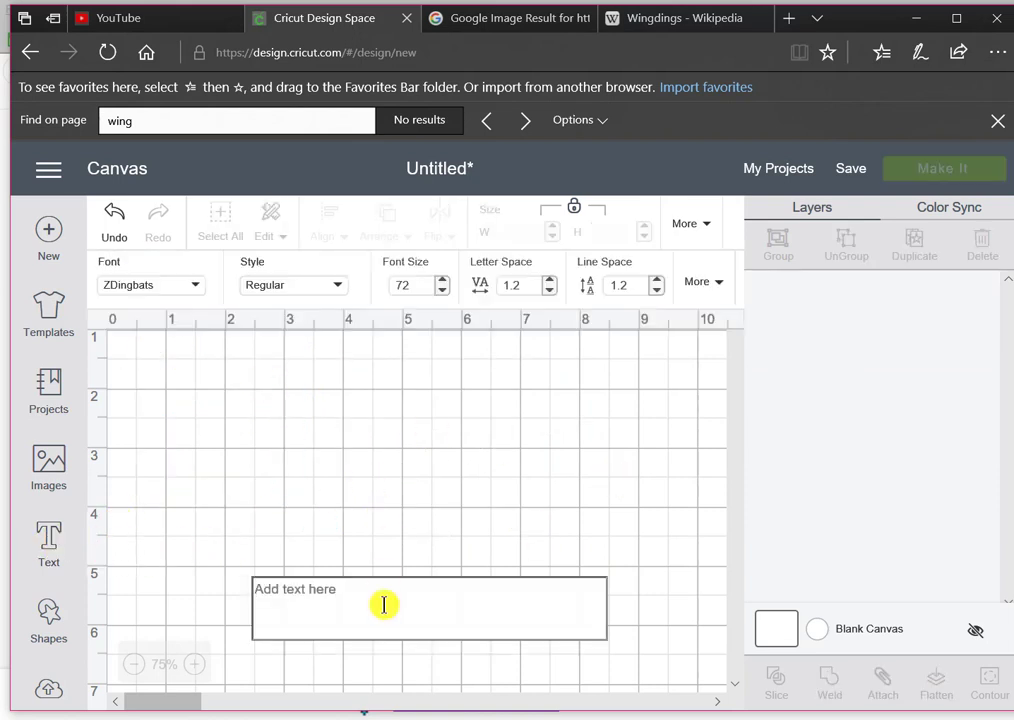
{"action": "type", "text": "Cricut"}
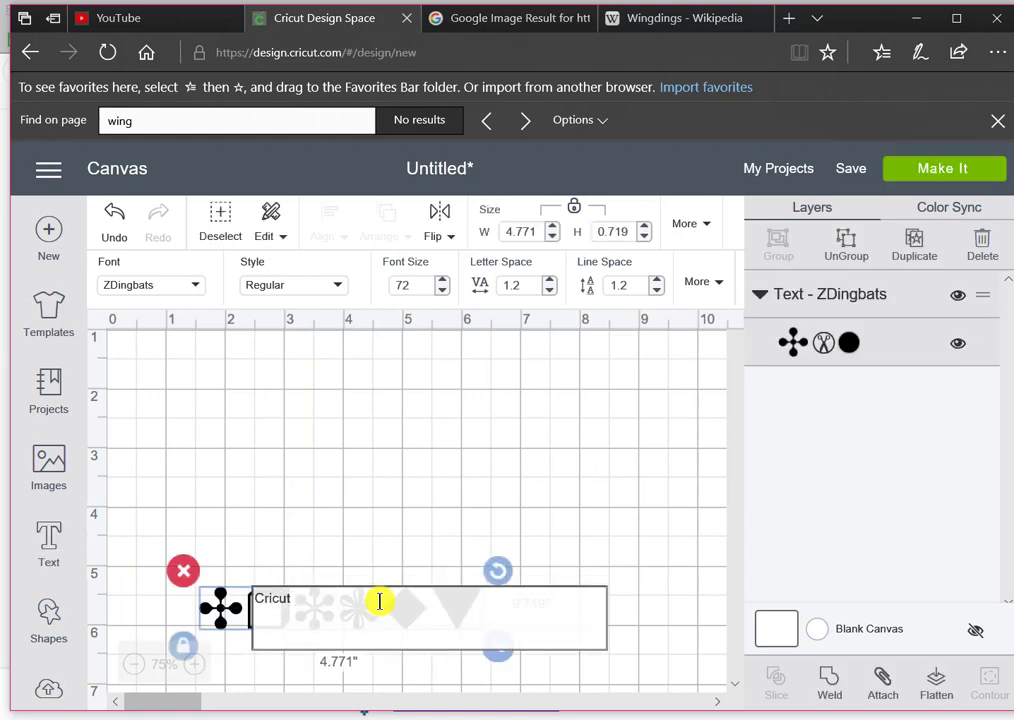
{"action": "left_click", "coordinate": [196, 291]}
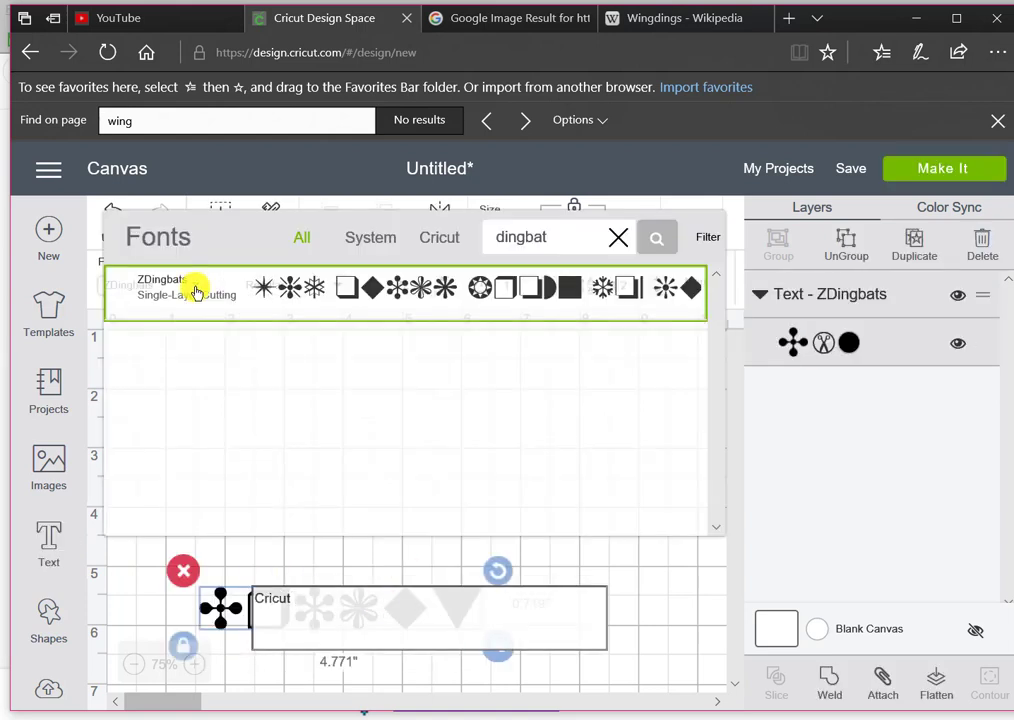
{"action": "left_click", "coordinate": [619, 239]}
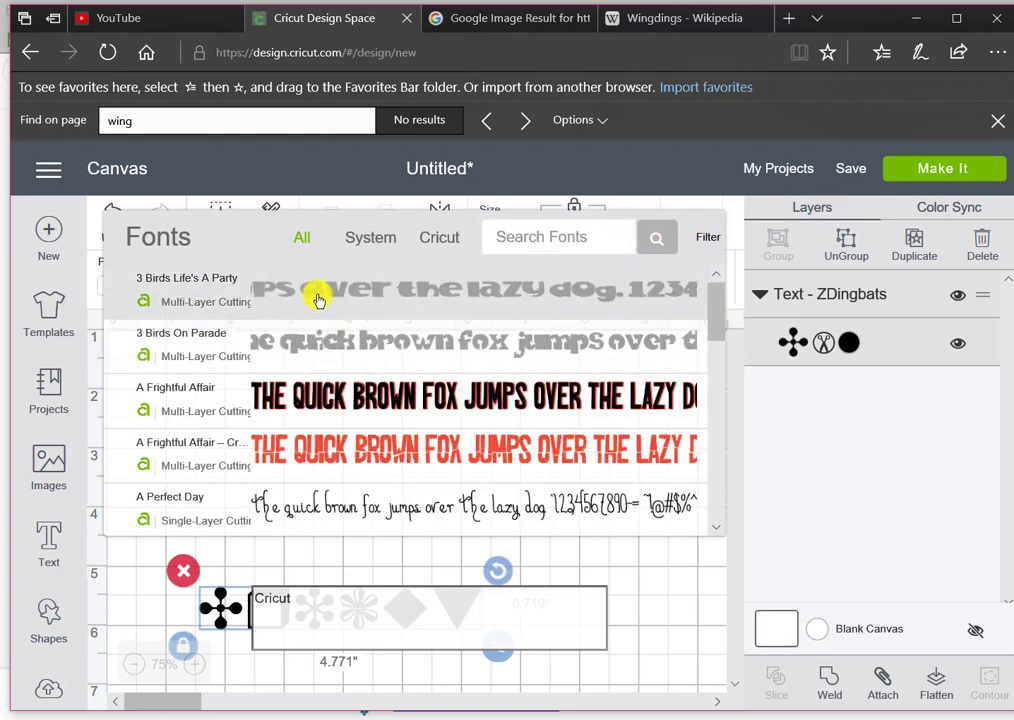
{"action": "left_click", "coordinate": [553, 234]}
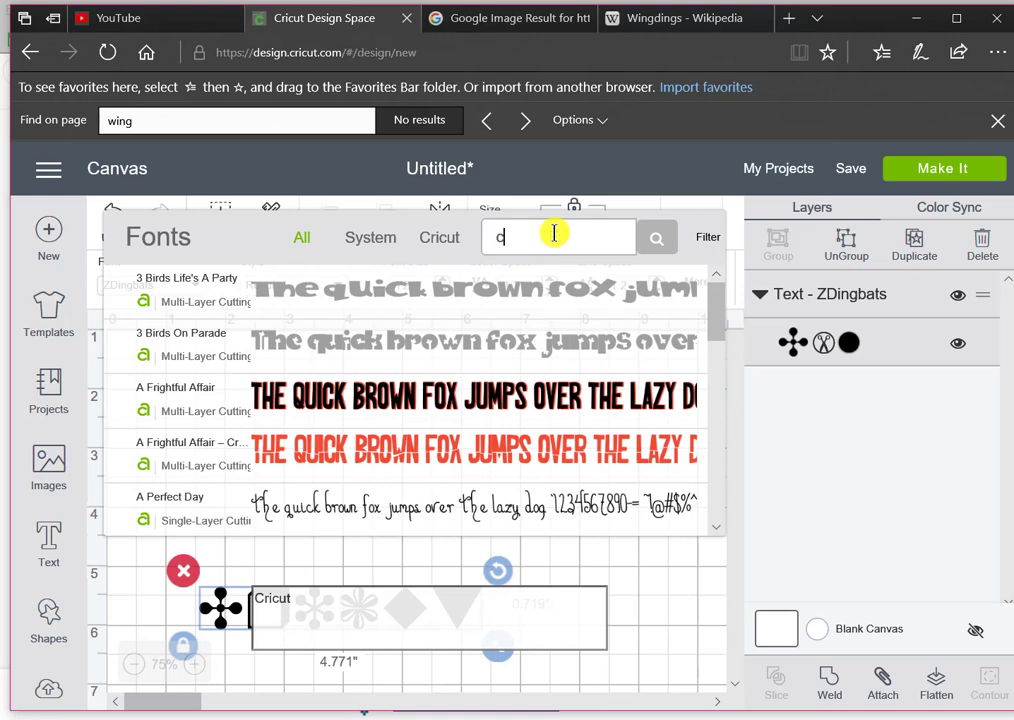
{"action": "type", "text": "cro"}
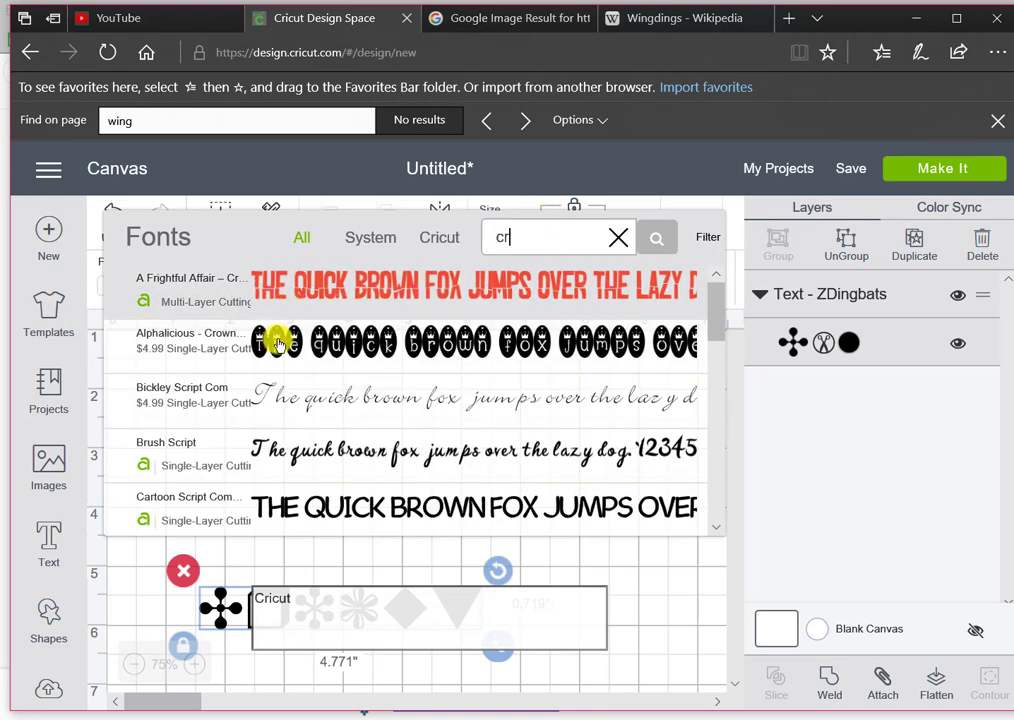
{"action": "scroll", "coordinate": [294, 405], "scroll_direction": "down", "scroll_amount": 3}
{"action": "scroll", "coordinate": [303, 418], "scroll_direction": "down", "scroll_amount": 2}
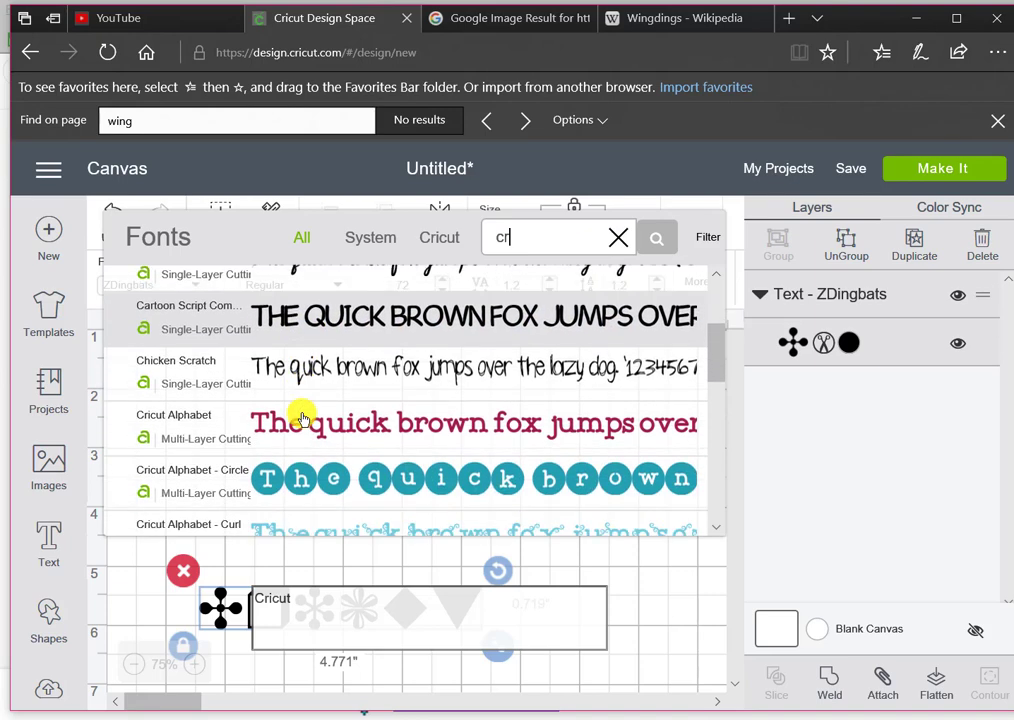
{"action": "left_click", "coordinate": [301, 416]}
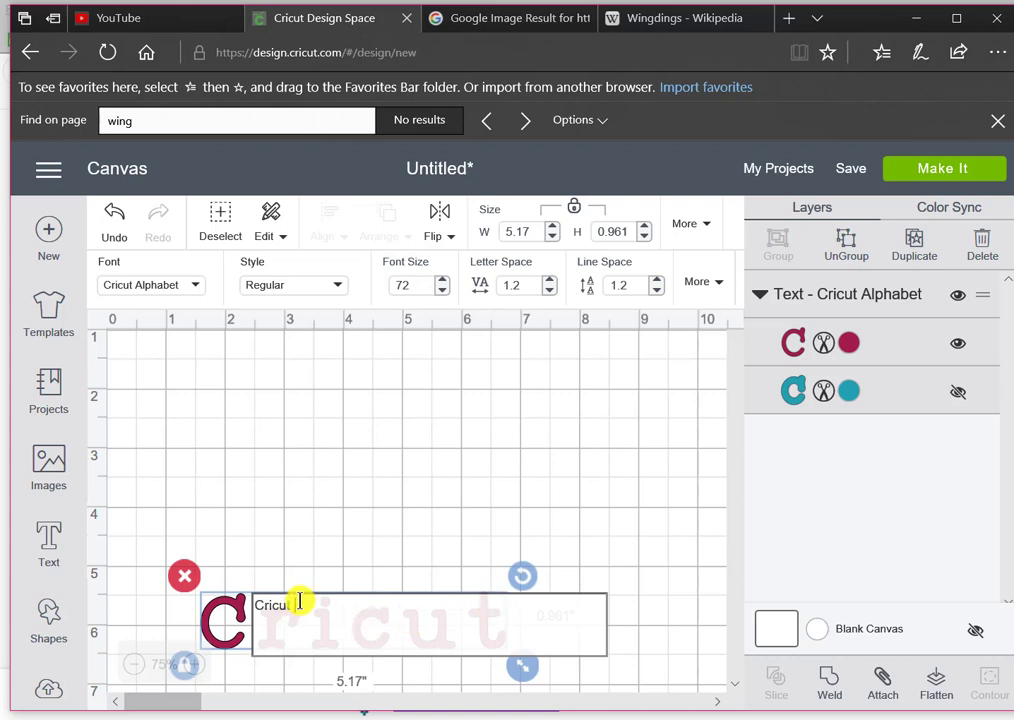
- Extend the text to "Cricut design space" and move it to the upper-left corner of the canvas grid
{"action": "type", "text": "Design s"}
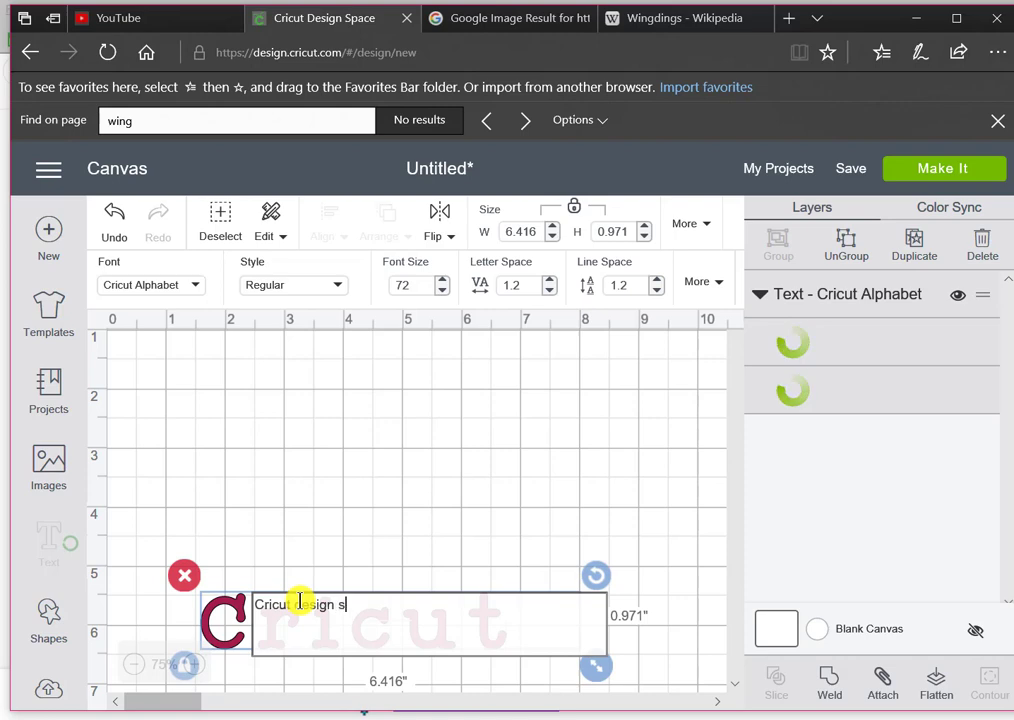
{"action": "type", "text": "pace"}
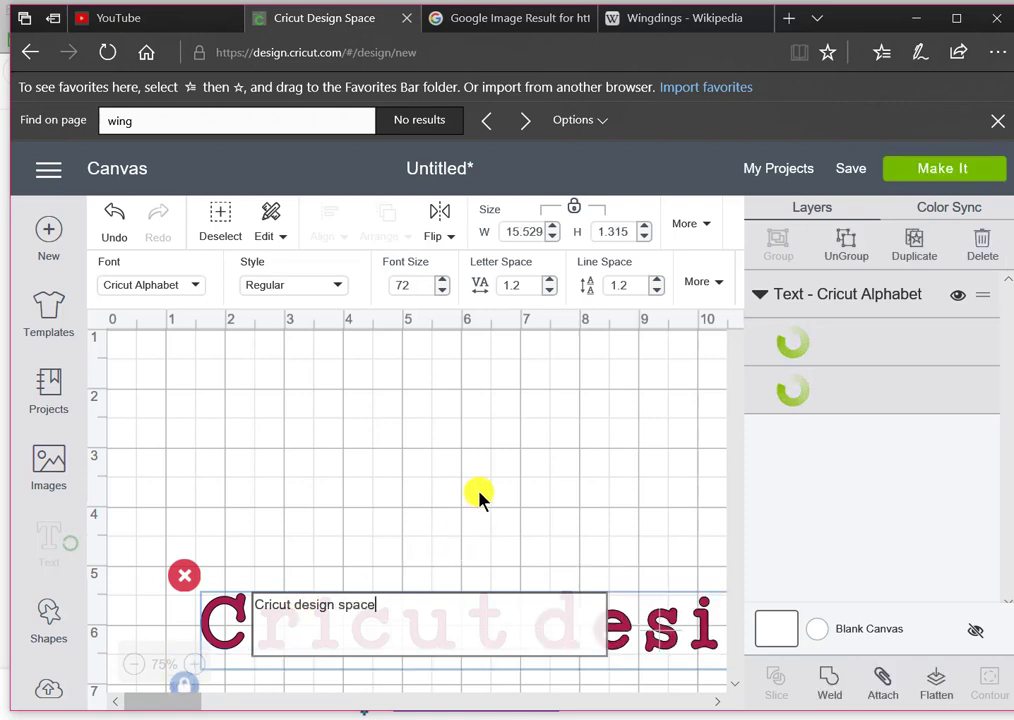
{"action": "left_click", "coordinate": [479, 497]}
{"action": "left_click_drag", "start_coordinate": [430, 630], "coordinate": [350, 362]}
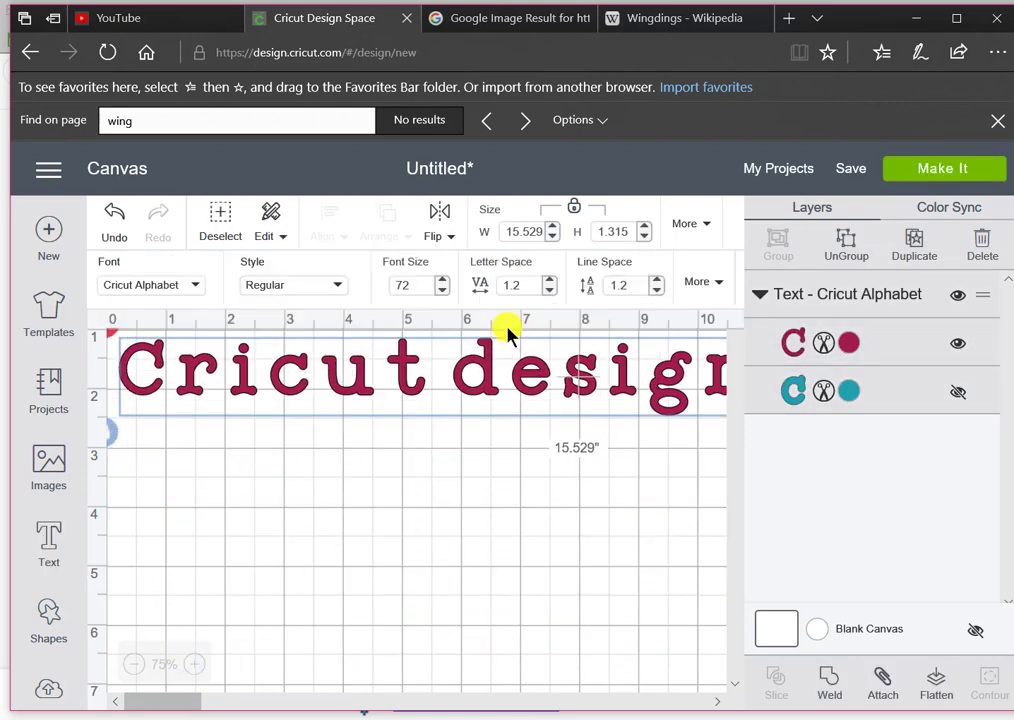
- Enlarge the "Cricut design space" text to about 19.75 in wide and curve it into a closed ring about 8.2 by 8.4 in
{"action": "left_click", "coordinate": [716, 290]}
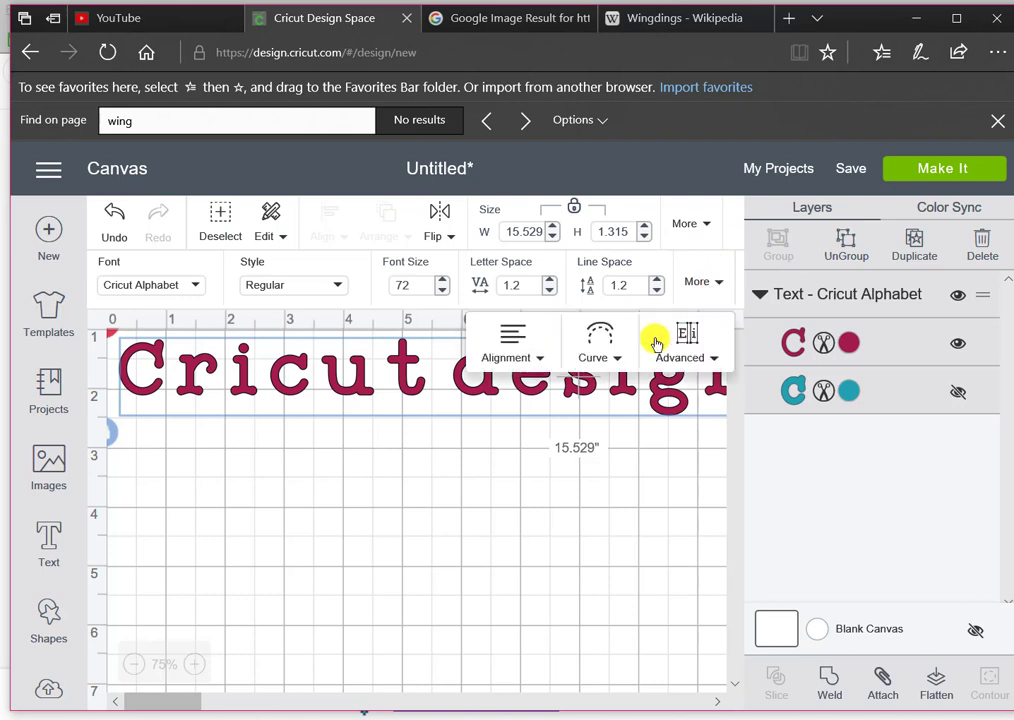
{"action": "left_click", "coordinate": [617, 345]}
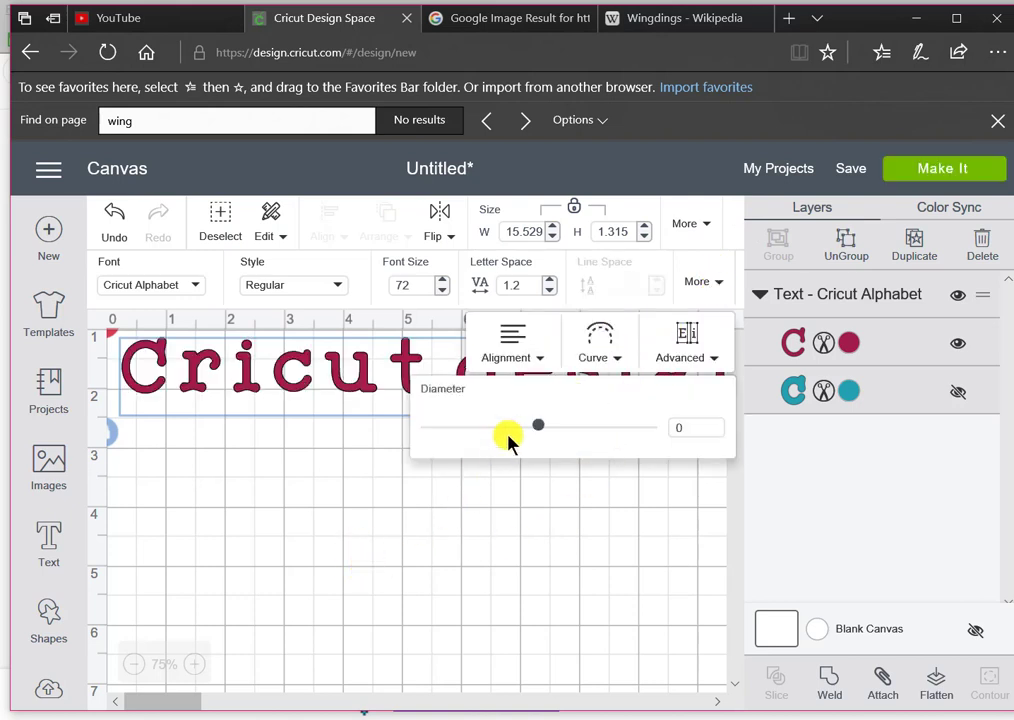
{"action": "left_click", "coordinate": [133, 668]}
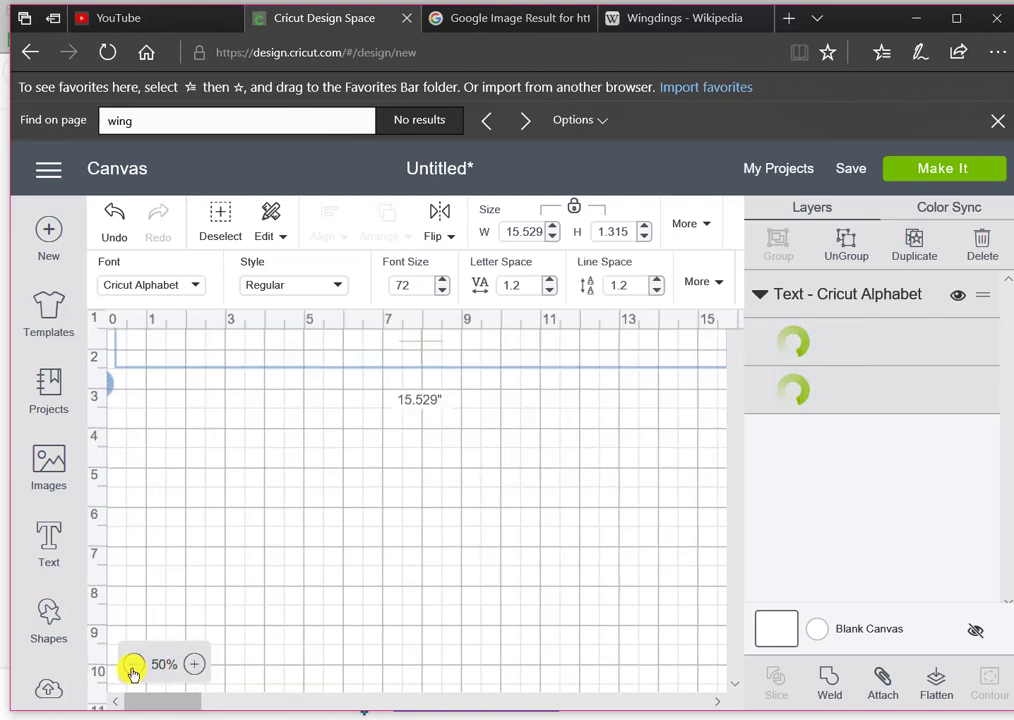
{"action": "left_click", "coordinate": [622, 344]}
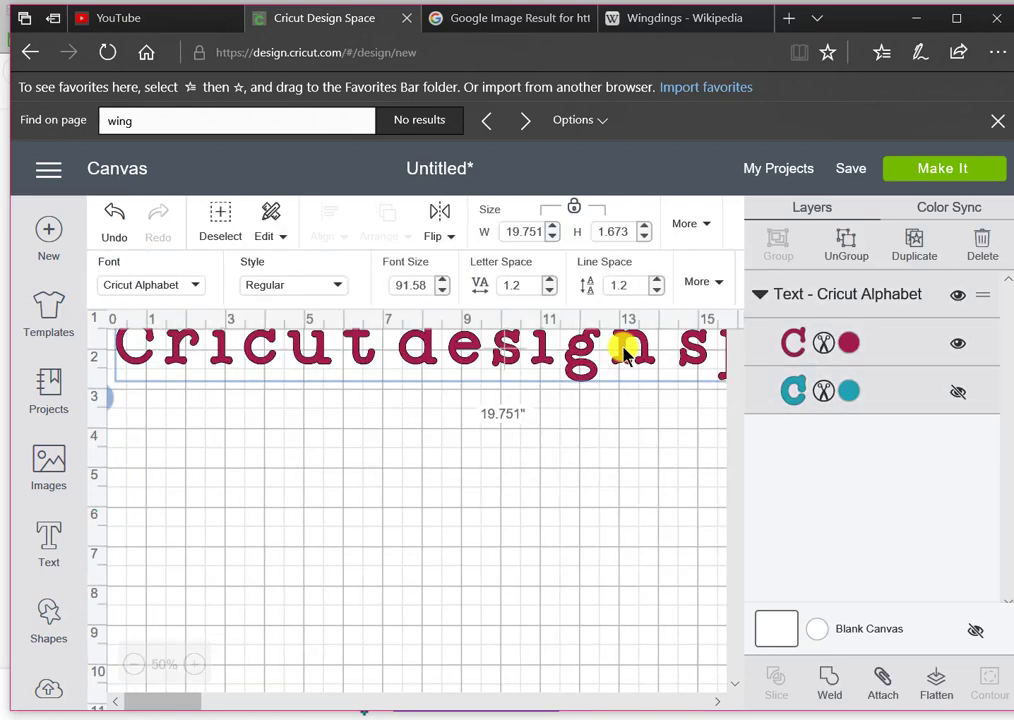
{"action": "left_click", "coordinate": [722, 286]}
{"action": "left_click", "coordinate": [599, 342]}
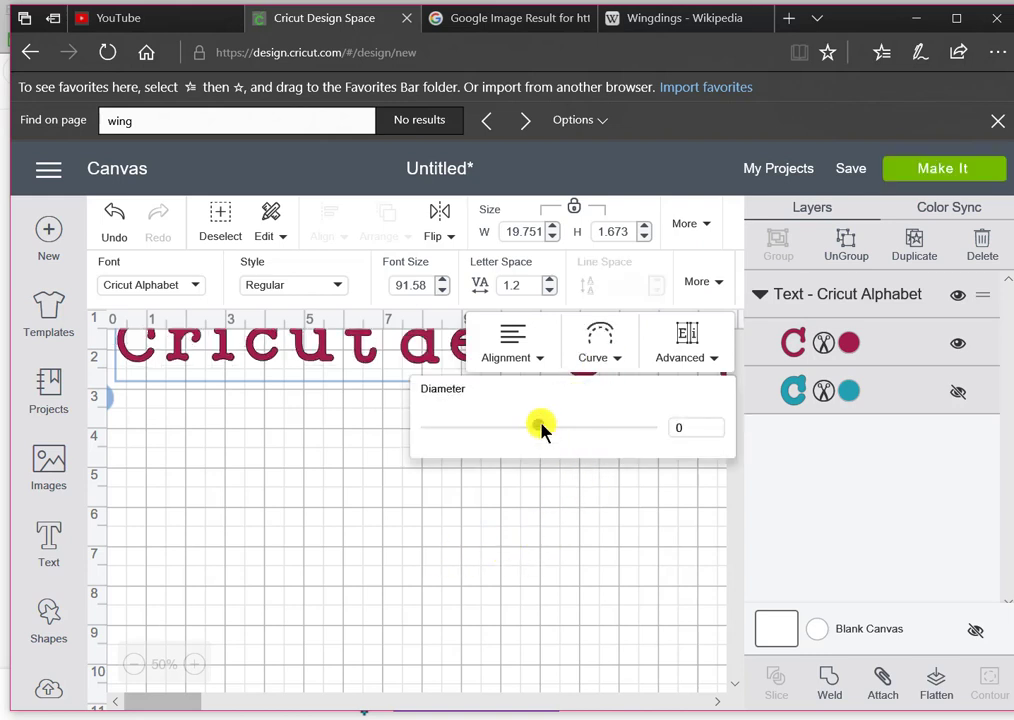
{"action": "left_click_drag", "start_coordinate": [543, 427], "coordinate": [659, 426]}
{"action": "left_click", "coordinate": [312, 550]}
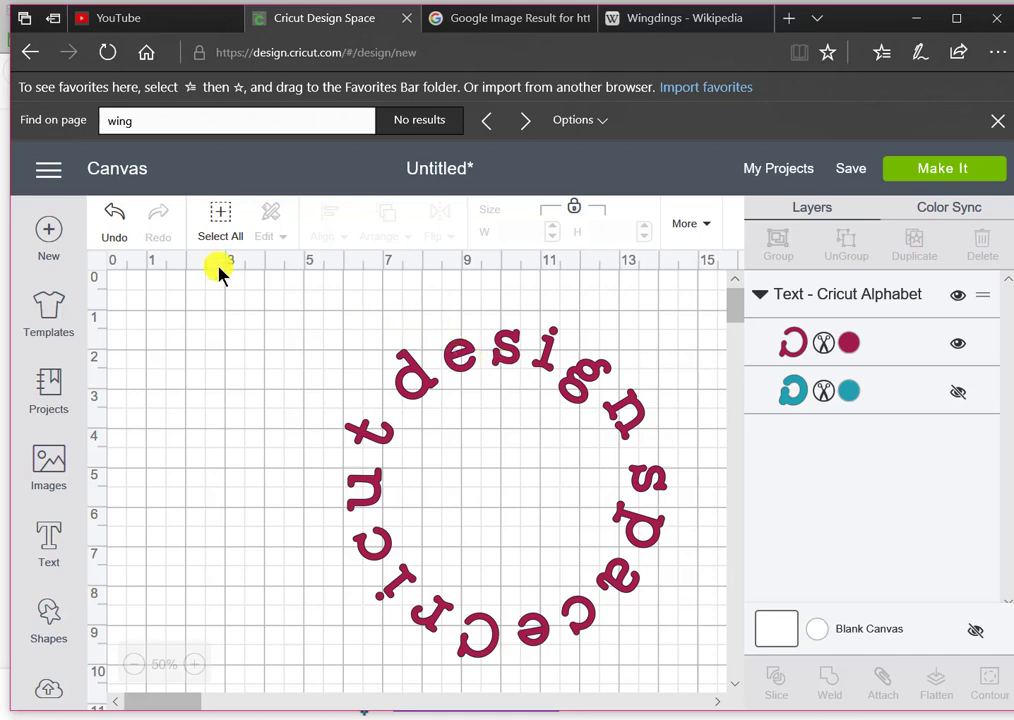
{"action": "left_click", "coordinate": [416, 390]}
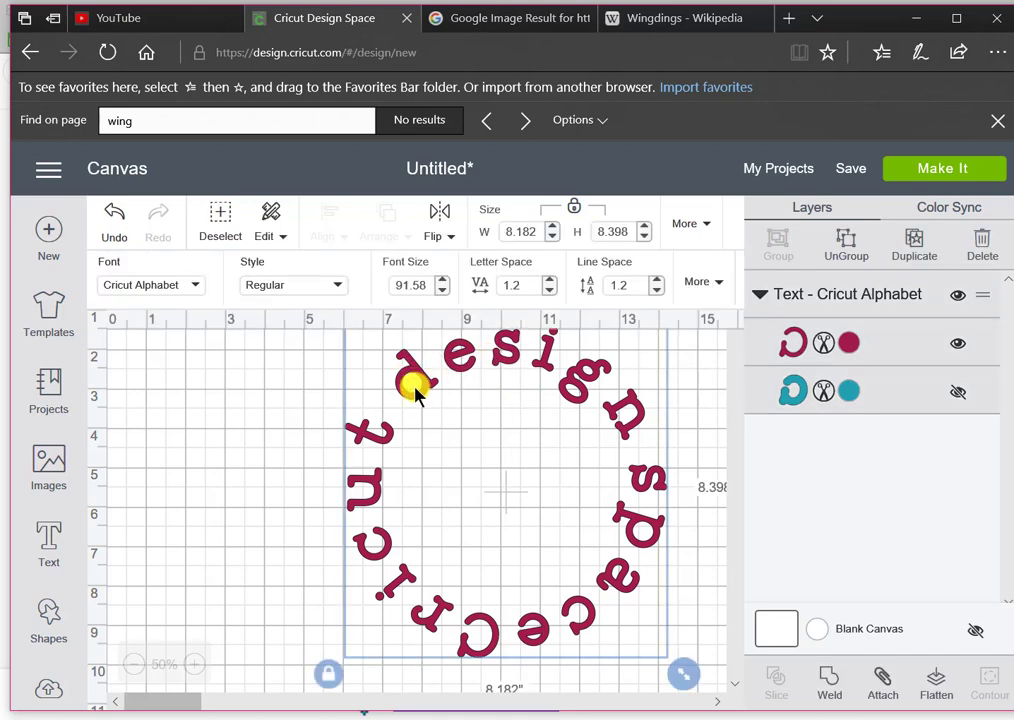
- Delete the curved text ring and add the separate word "cricut" near the top of the canvas grid
{"action": "key", "text": "Delete"}
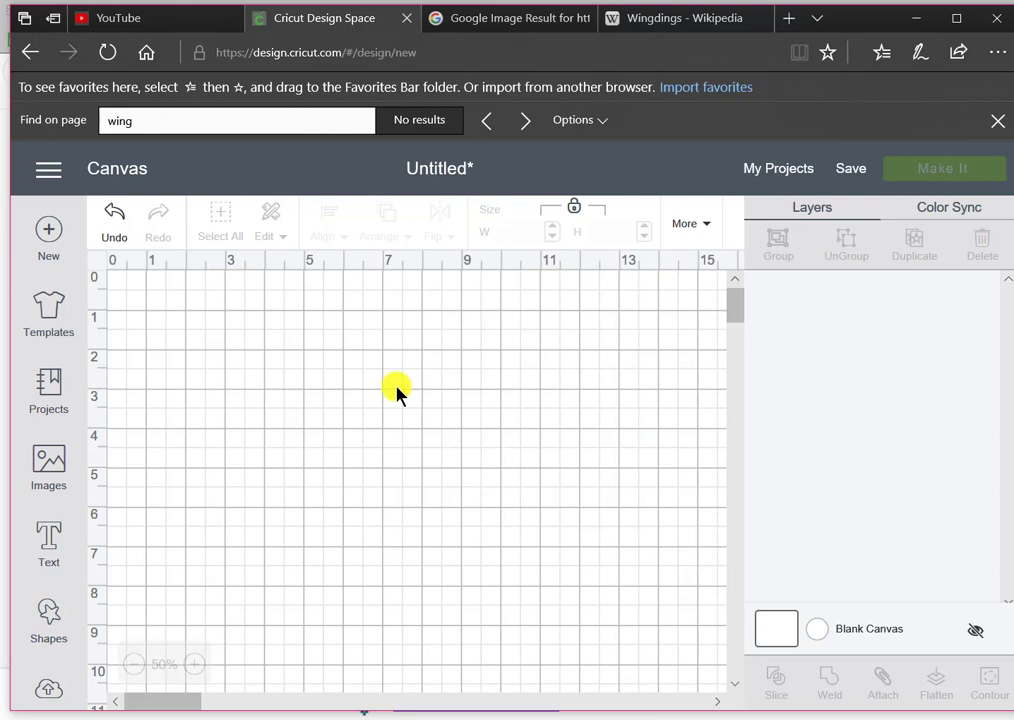
{"action": "left_click", "coordinate": [58, 540]}
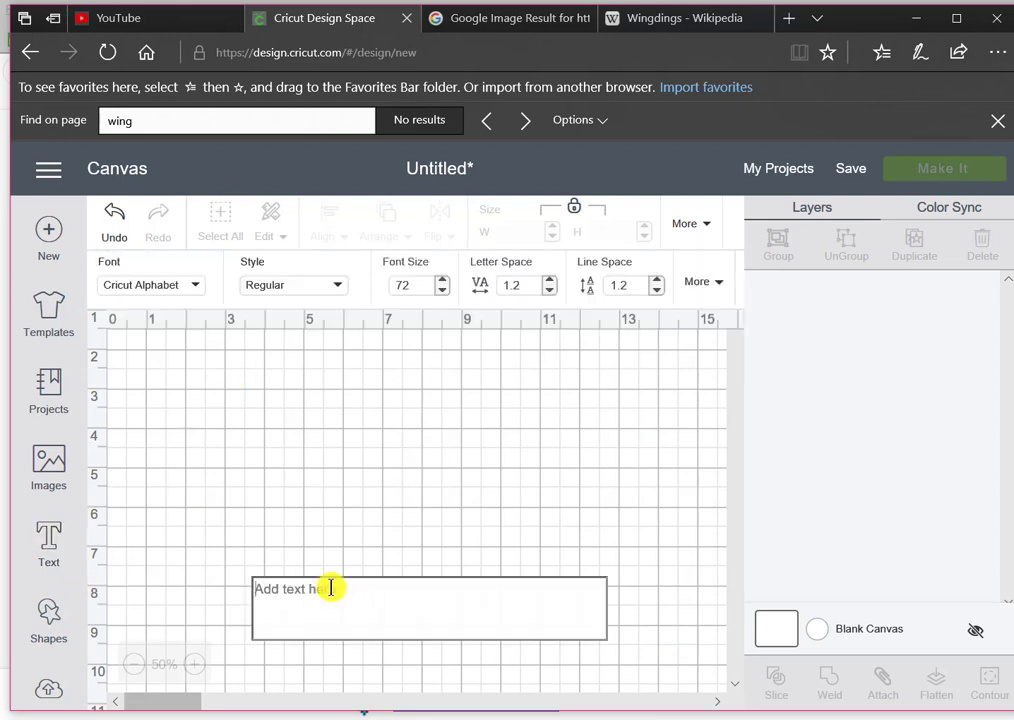
{"action": "type", "text": "cricut"}
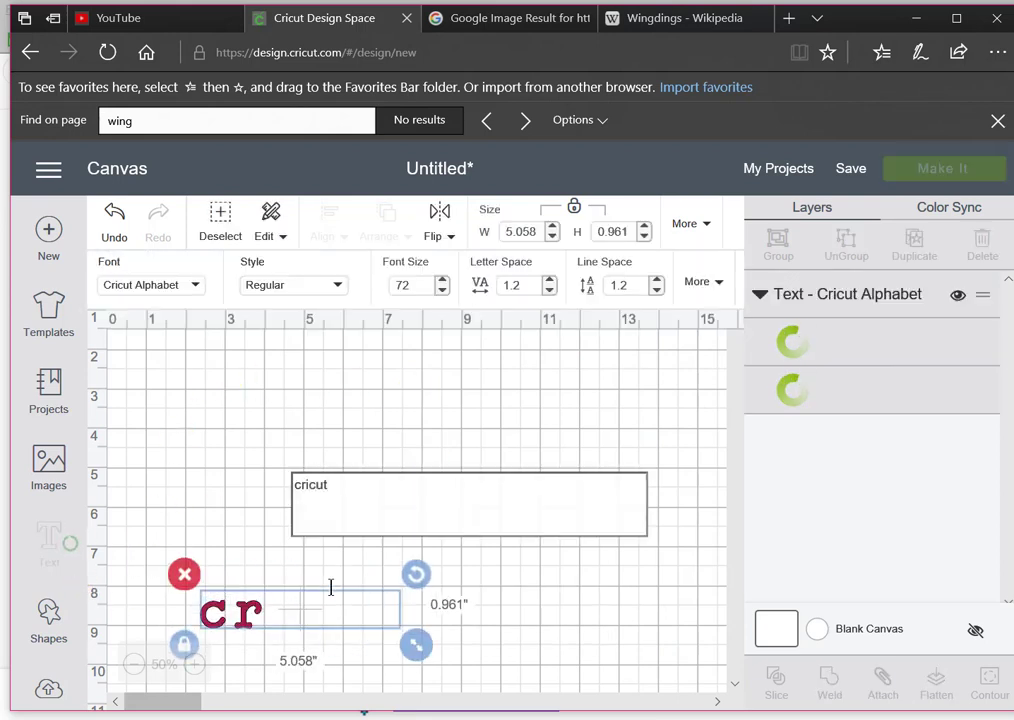
{"action": "left_click", "coordinate": [518, 594]}
{"action": "left_click_drag", "start_coordinate": [305, 619], "coordinate": [296, 319]}
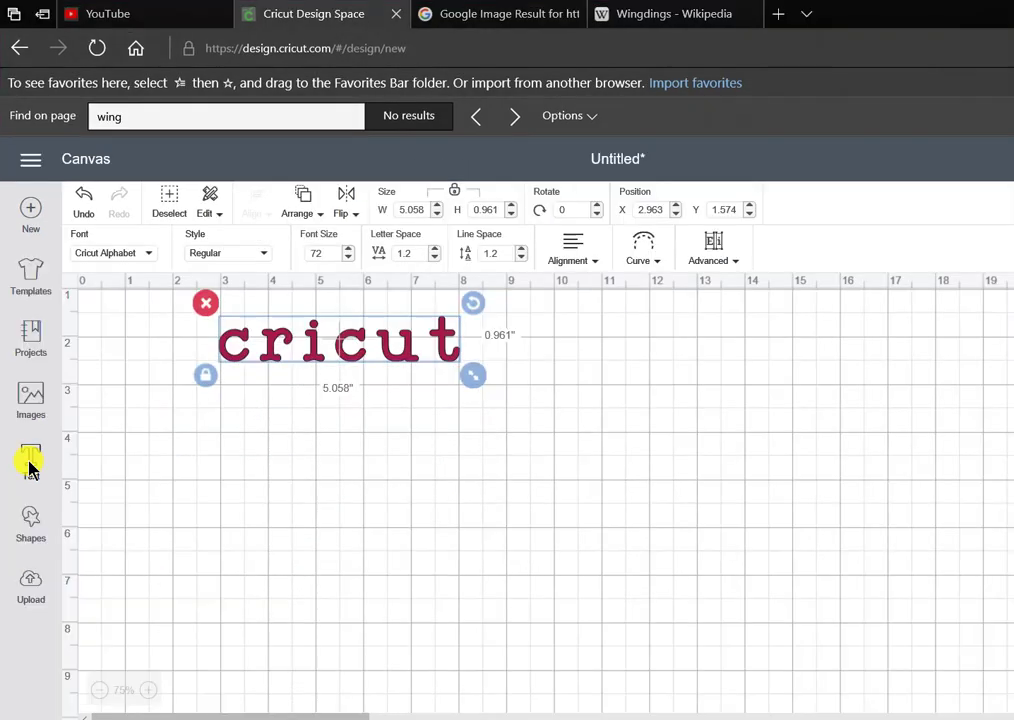
- Add a separate text "design" and place it directly below "cricut", at about X 3.13, Y 3.7
{"action": "left_click", "coordinate": [30, 460]}
{"action": "type", "text": "d"}
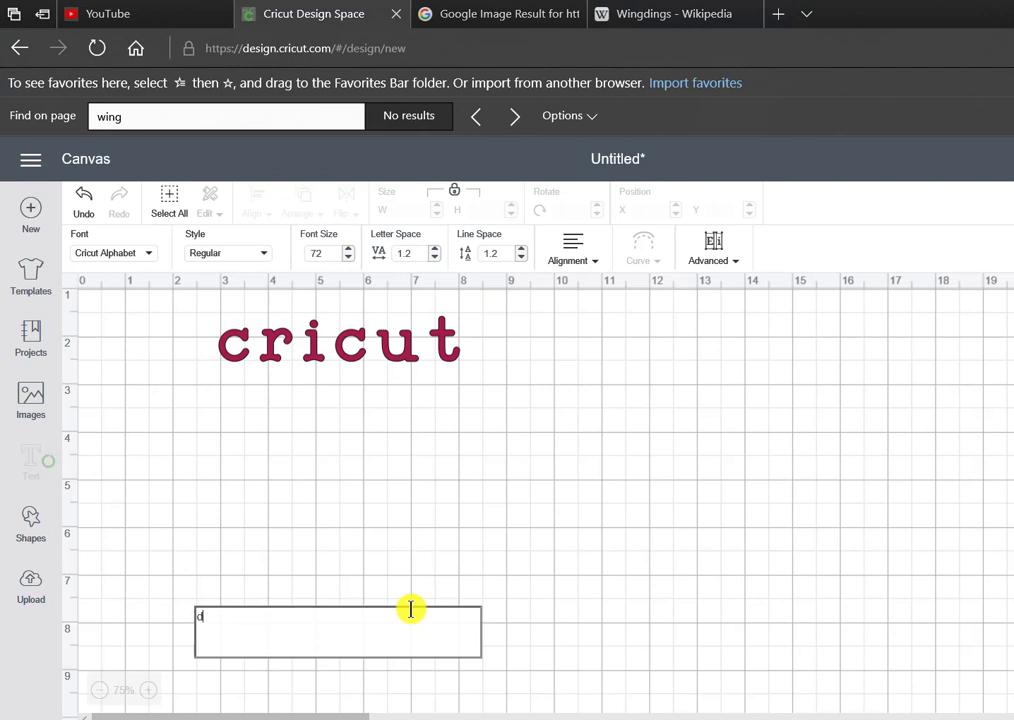
{"action": "type", "text": "esign"}
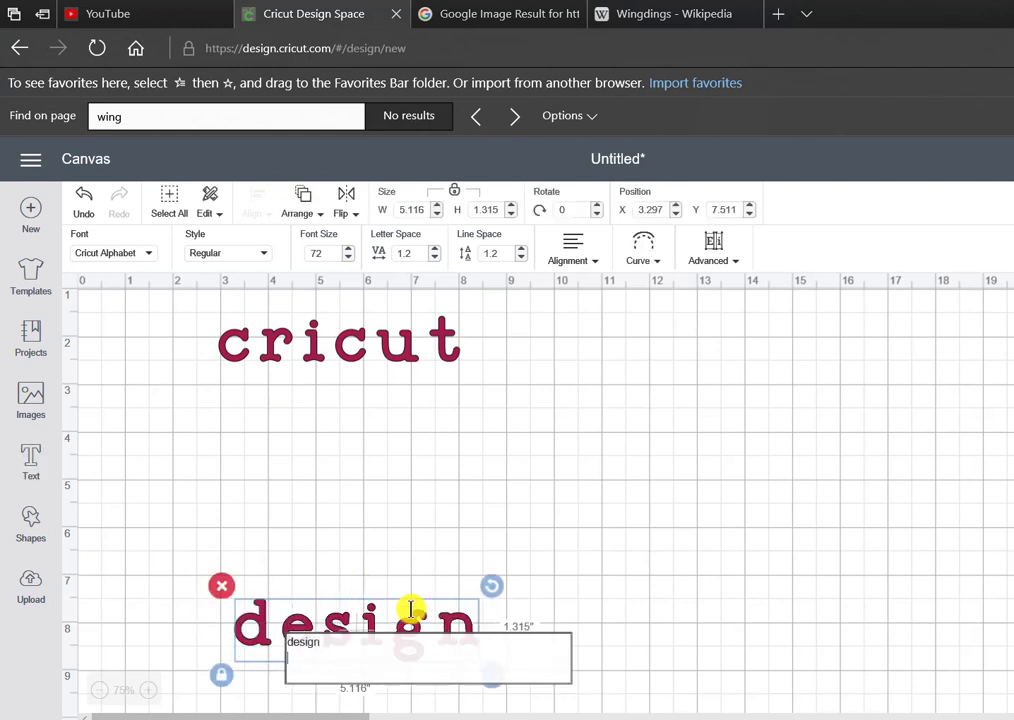
{"action": "key", "text": "Return"}
{"action": "left_click_drag", "start_coordinate": [343, 627], "coordinate": [337, 446]}
{"action": "left_click", "coordinate": [364, 578]}
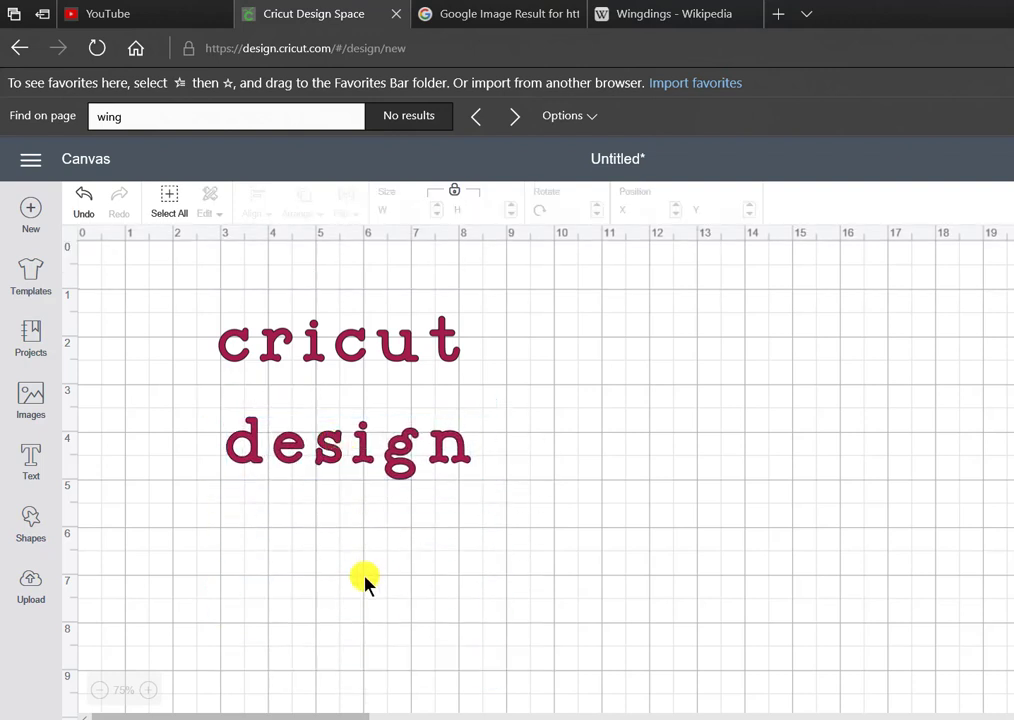
- Add a third text "space" and place it below "design", at about X 3.5, Y 6.27
{"action": "left_click", "coordinate": [12, 468]}
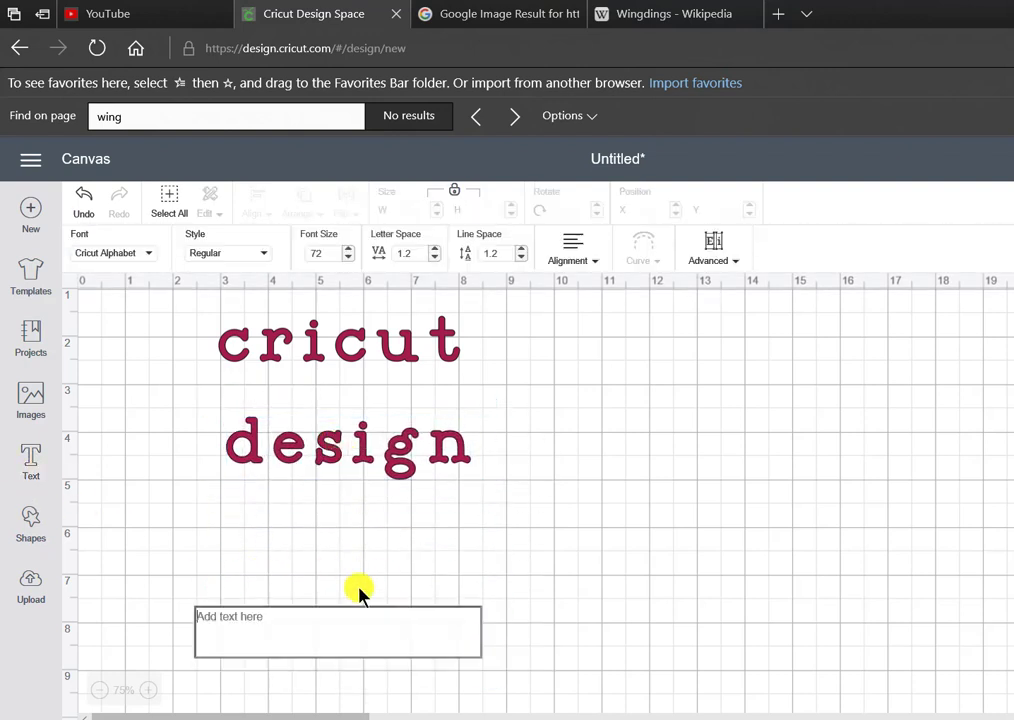
{"action": "type", "text": "space"}
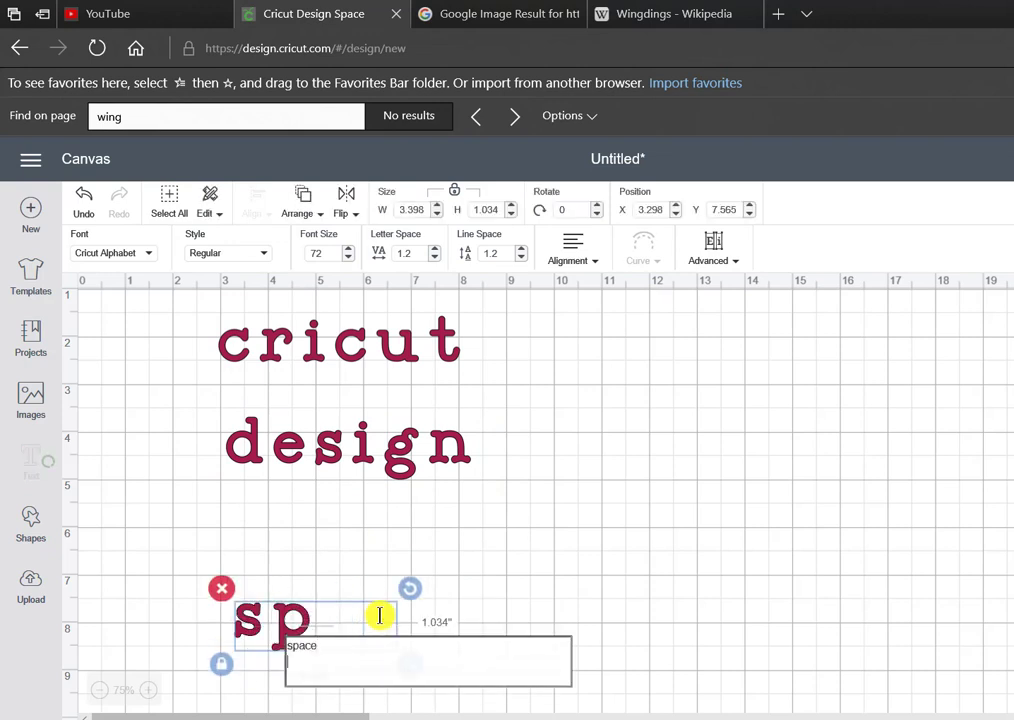
{"action": "left_click", "coordinate": [381, 620]}
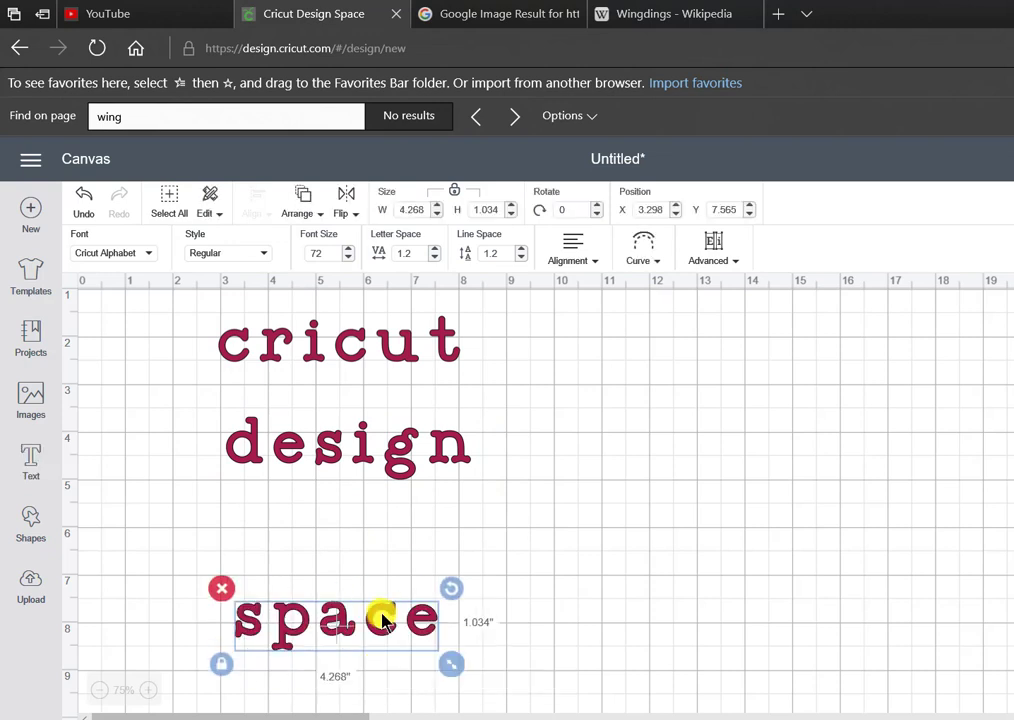
{"action": "left_click_drag", "start_coordinate": [367, 593], "coordinate": [379, 532]}
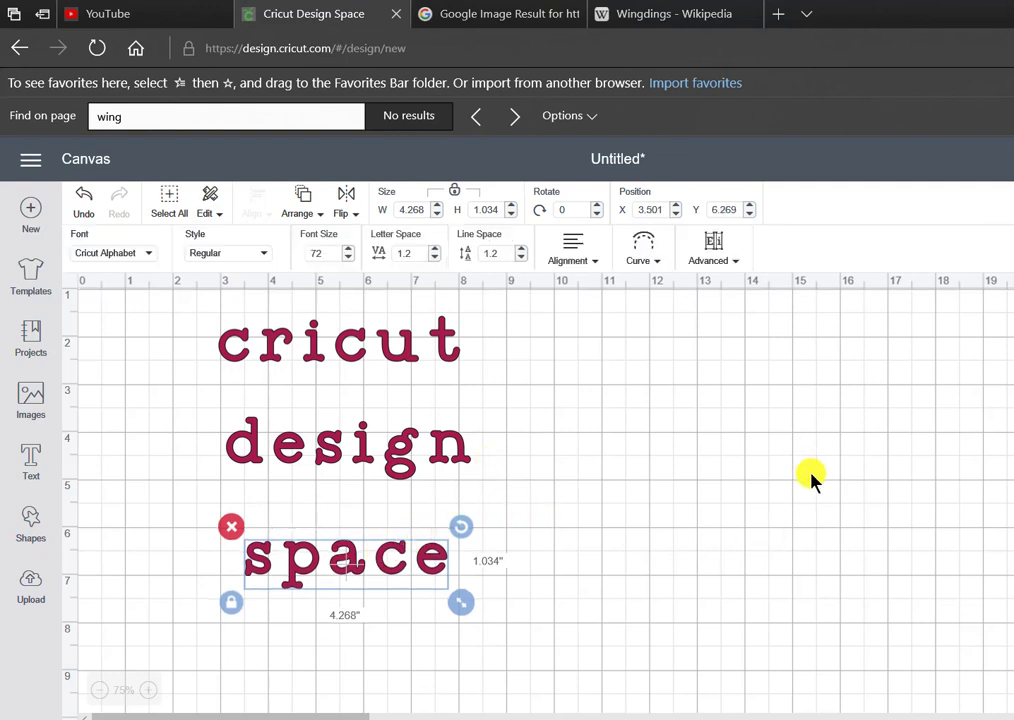
- Insert a circle, enlarge it to about 6.87 in across and move it beside the three words
{"action": "left_click", "coordinate": [33, 523]}
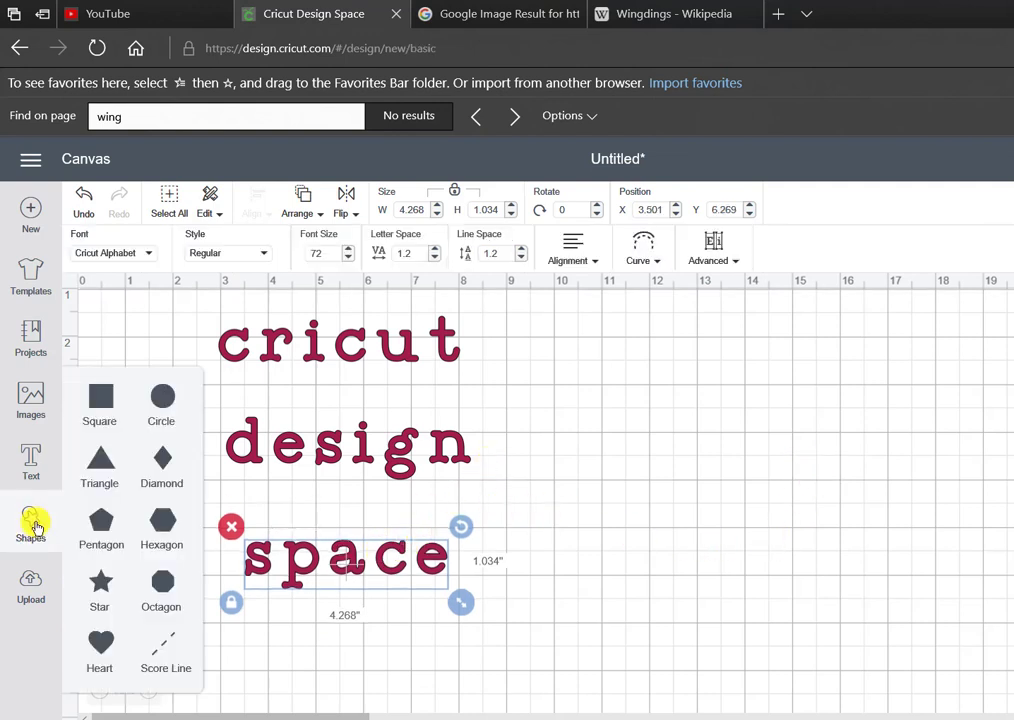
{"action": "left_click", "coordinate": [160, 397]}
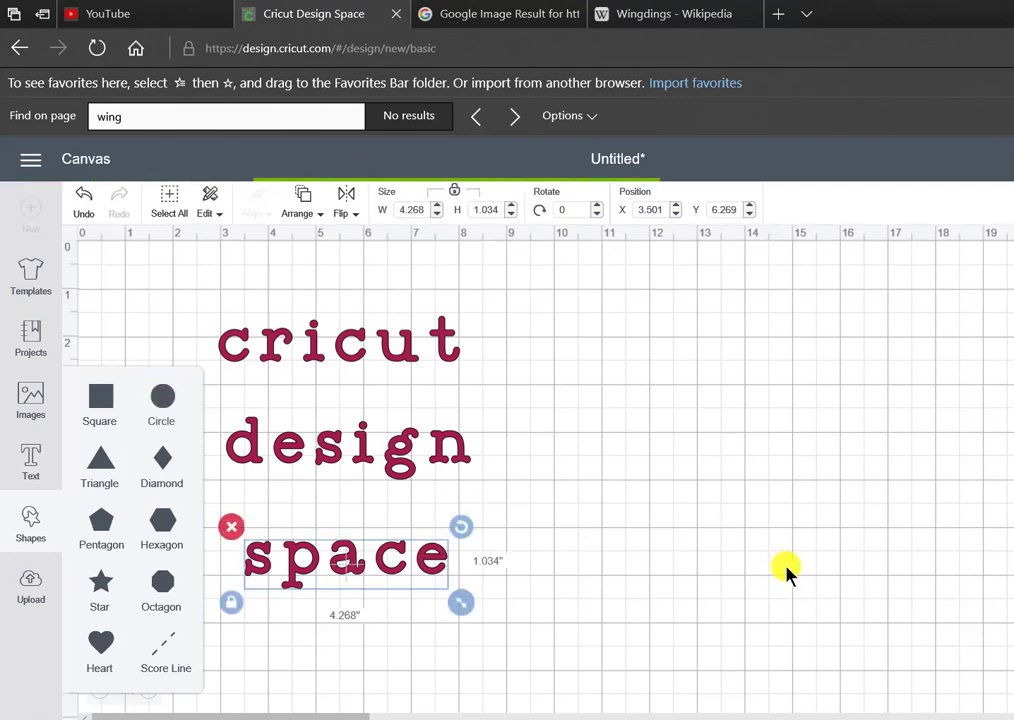
{"action": "left_click_drag", "start_coordinate": [405, 565], "coordinate": [570, 675]}
{"action": "left_click_drag", "start_coordinate": [481, 548], "coordinate": [785, 505]}
{"action": "left_click", "coordinate": [246, 378]}
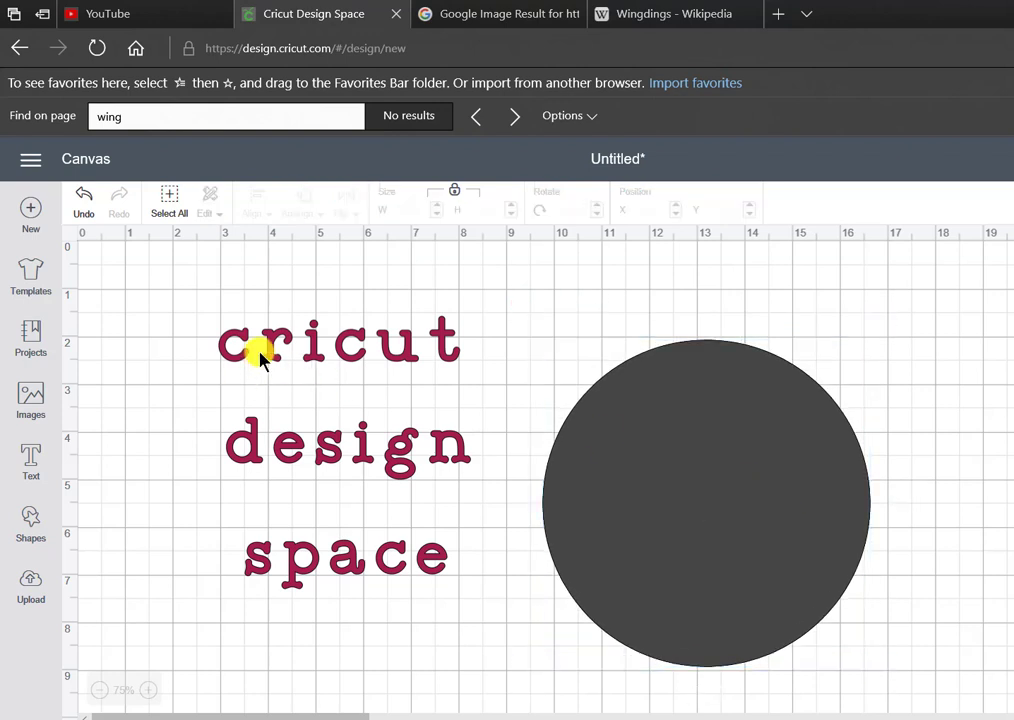
- Move "cricut" onto the top edge of the circle and curve it with a diameter of 6.75
{"action": "left_click", "coordinate": [281, 358]}
{"action": "left_click_drag", "start_coordinate": [372, 345], "coordinate": [648, 320]}
{"action": "left_click", "coordinate": [645, 248]}
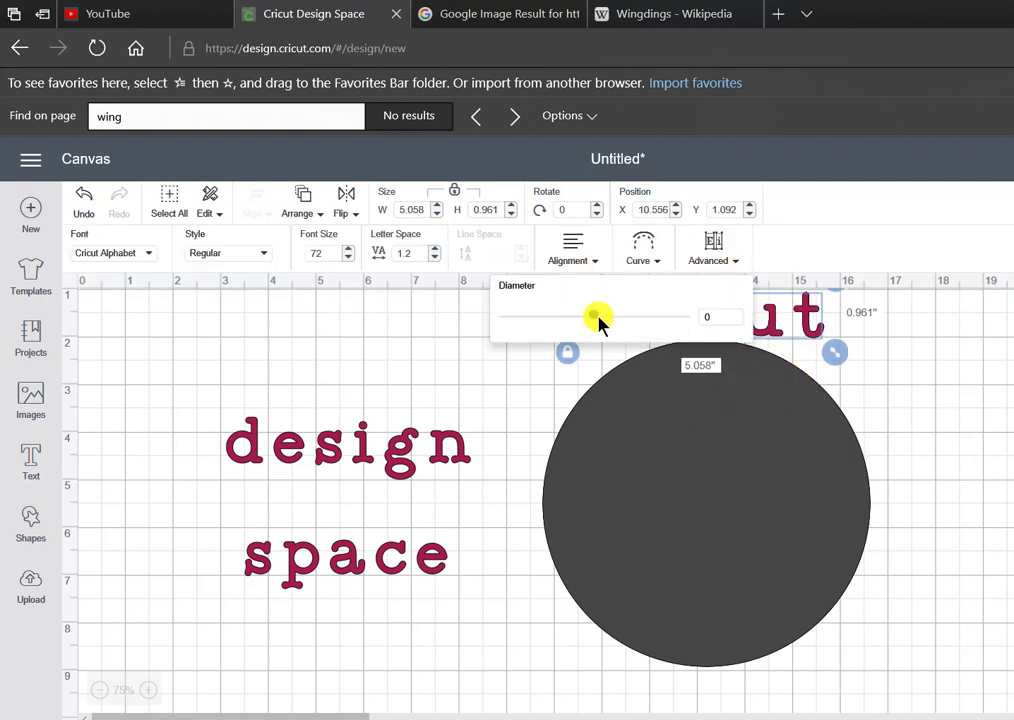
{"action": "left_click_drag", "start_coordinate": [596, 317], "coordinate": [653, 315]}
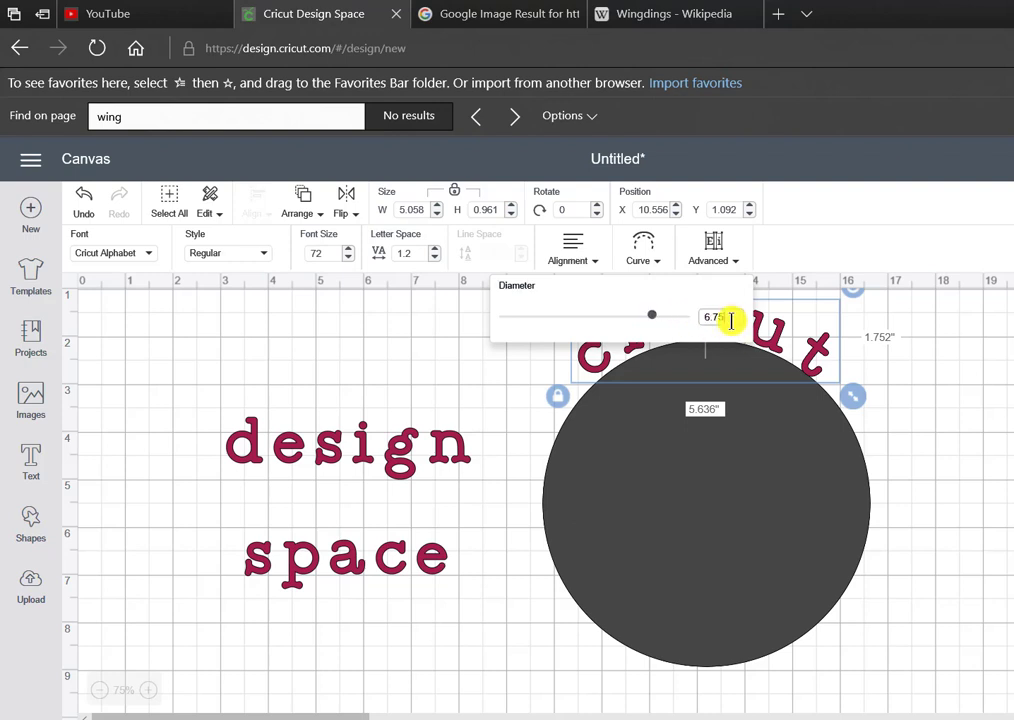
{"action": "left_click", "coordinate": [929, 366]}
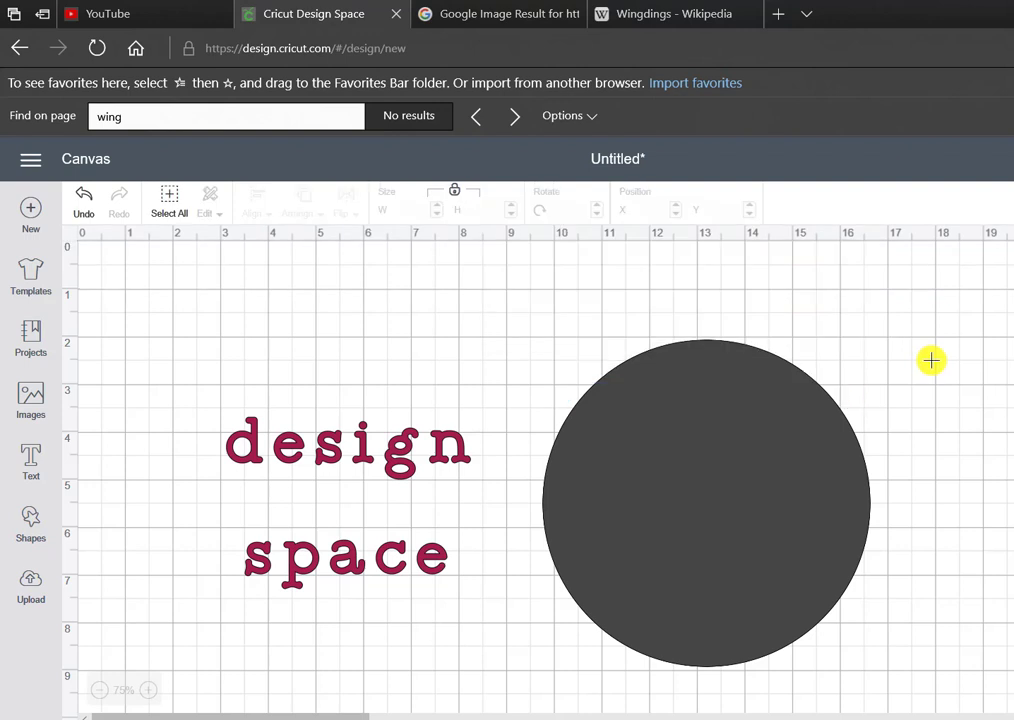
{"action": "left_click", "coordinate": [842, 354]}
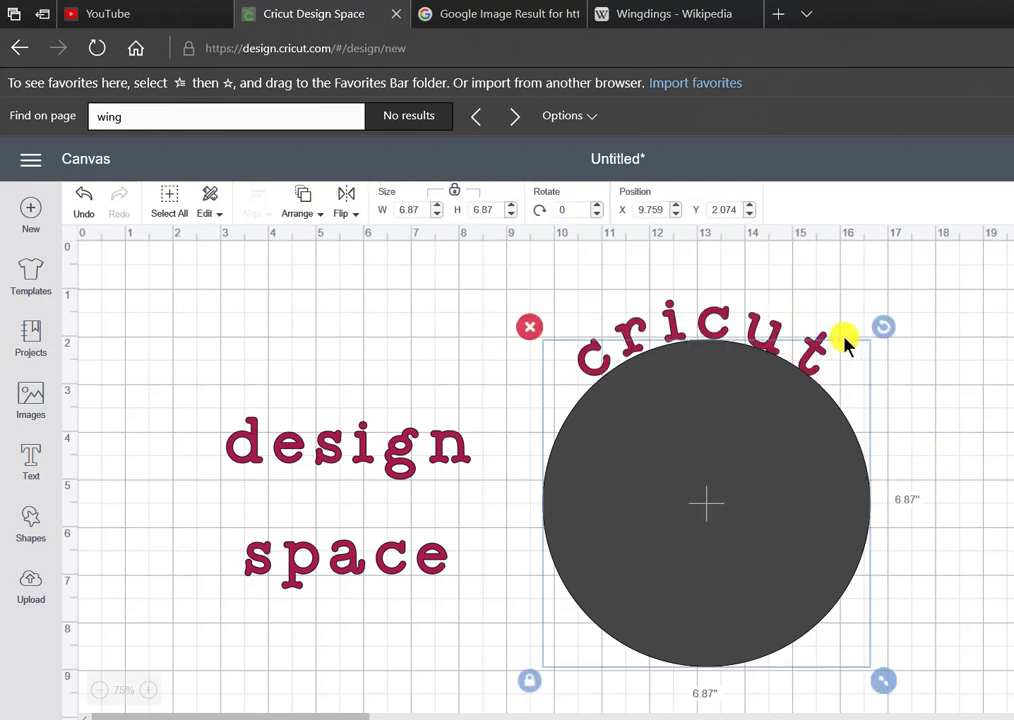
- Rotate "design" about 86 degrees clockwise and move it alongside the right edge of the circle
{"action": "left_click", "coordinate": [328, 458]}
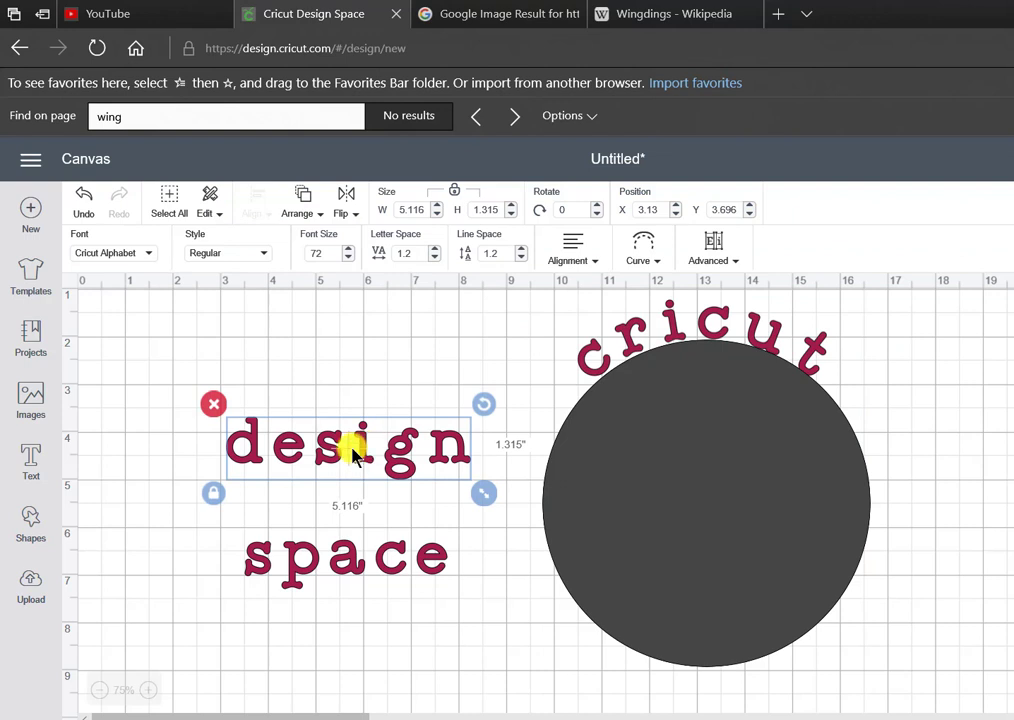
{"action": "left_click", "coordinate": [386, 439]}
{"action": "left_click", "coordinate": [434, 453]}
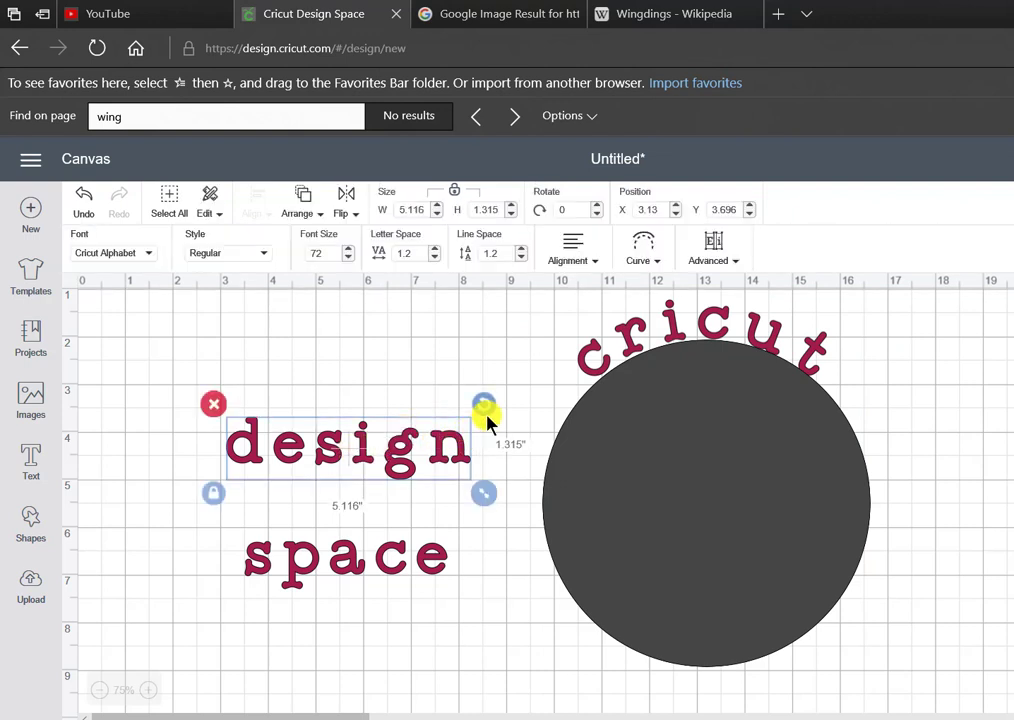
{"action": "left_click_drag", "start_coordinate": [487, 410], "coordinate": [386, 570]}
{"action": "left_click_drag", "start_coordinate": [362, 426], "coordinate": [908, 514]}
- Curve the rotated "design" text with a diameter of 6.75
{"action": "left_click", "coordinate": [658, 259]}
{"action": "left_click_drag", "start_coordinate": [640, 319], "coordinate": [661, 315]}
{"action": "left_click", "coordinate": [728, 318]}
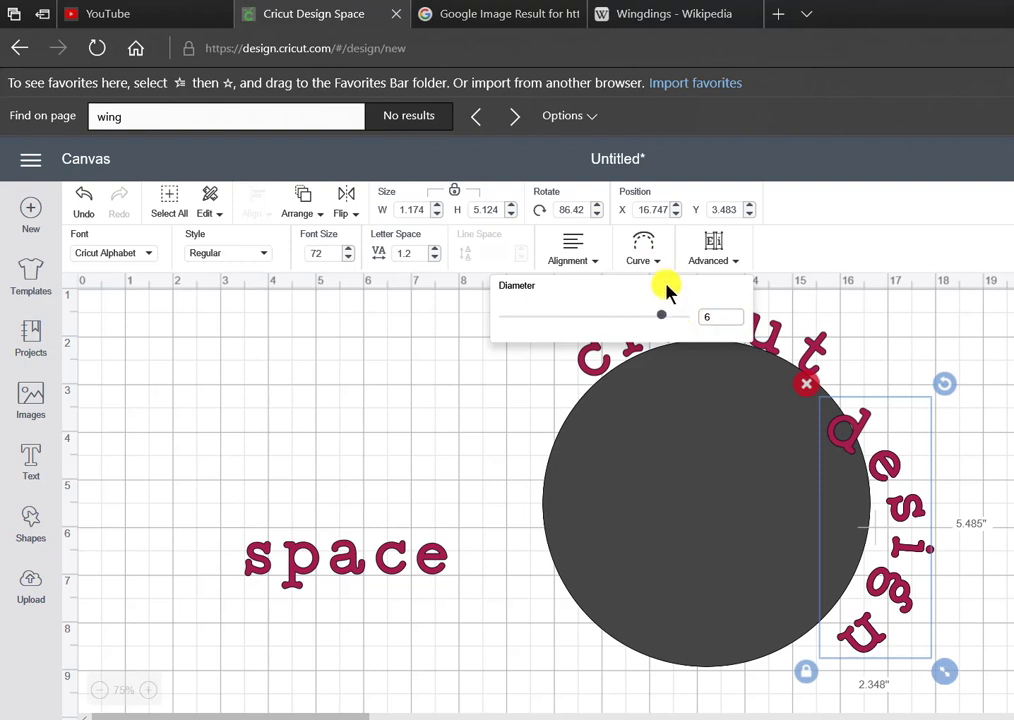
{"action": "key", "text": "Return"}
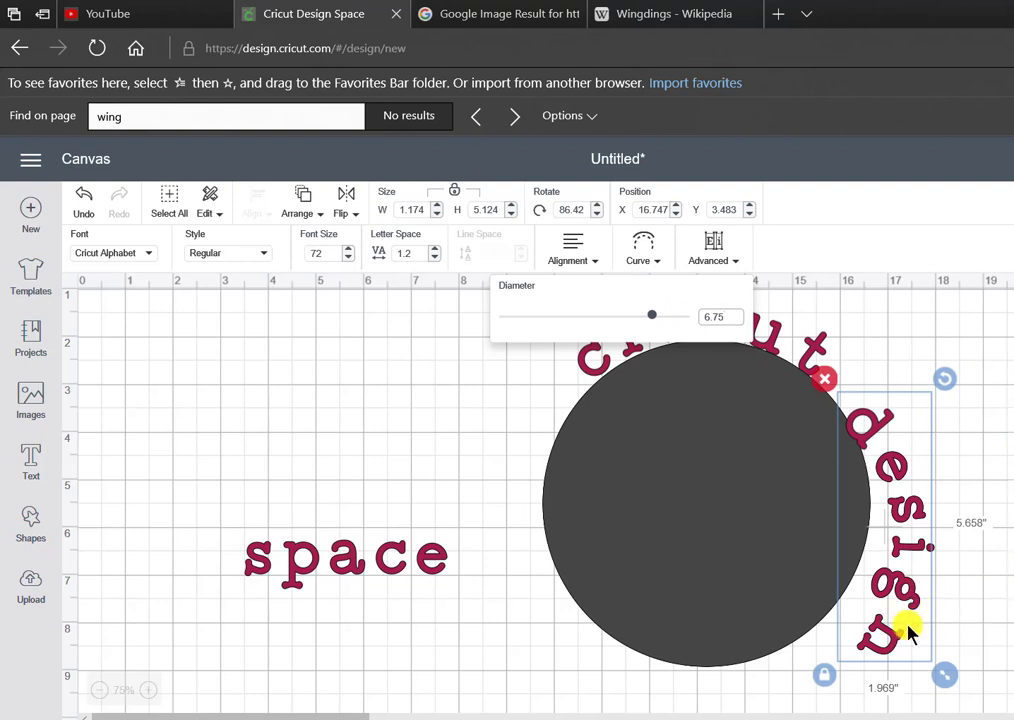
- Rotate "design" to about 109.6 degrees and fit it against the circle's lower-right edge
{"action": "left_click_drag", "start_coordinate": [940, 380], "coordinate": [857, 599]}
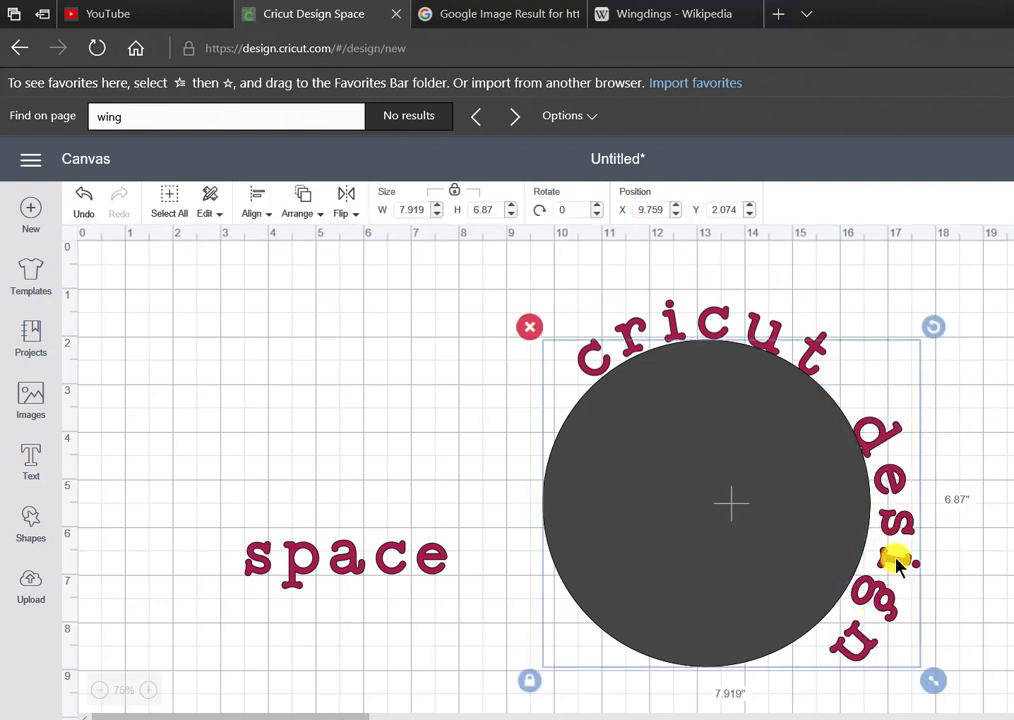
{"action": "left_click", "coordinate": [926, 508]}
{"action": "left_click_drag", "start_coordinate": [883, 518], "coordinate": [905, 487]}
{"action": "left_click_drag", "start_coordinate": [932, 430], "coordinate": [965, 500]}
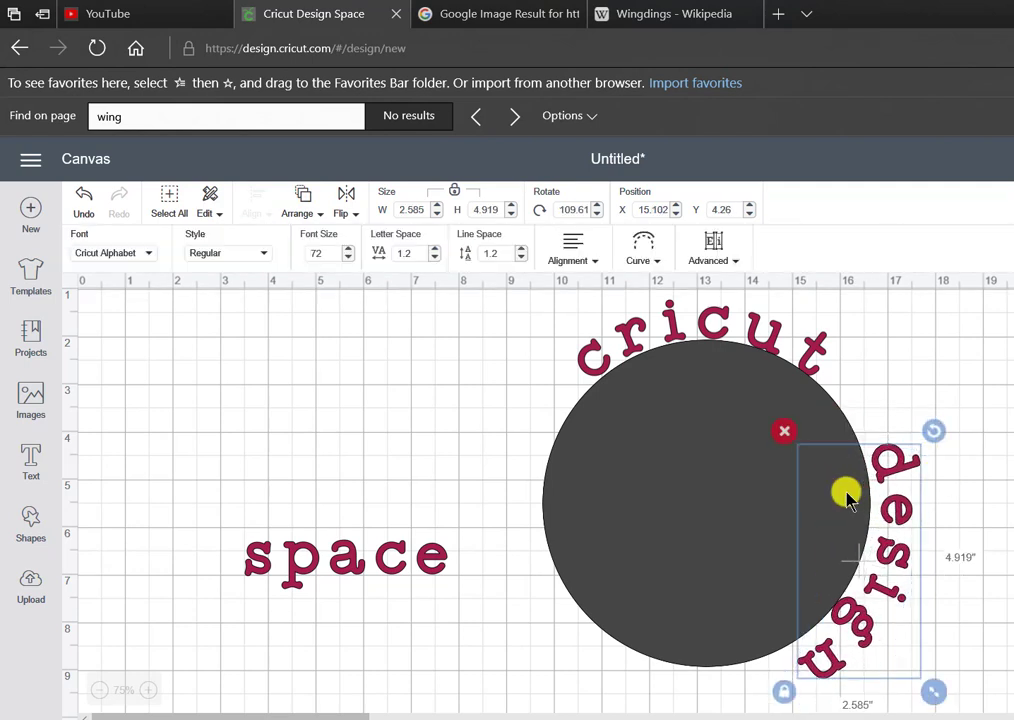
- Curve the text "space" with a diameter of 6.75
{"action": "left_click", "coordinate": [370, 573]}
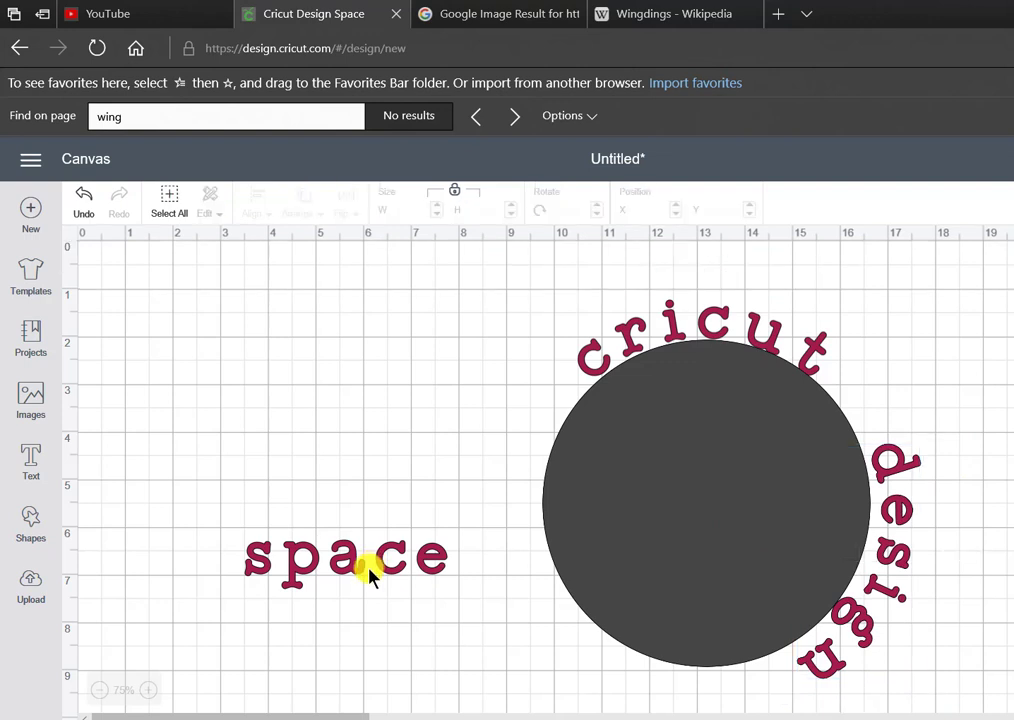
{"action": "left_click", "coordinate": [344, 550]}
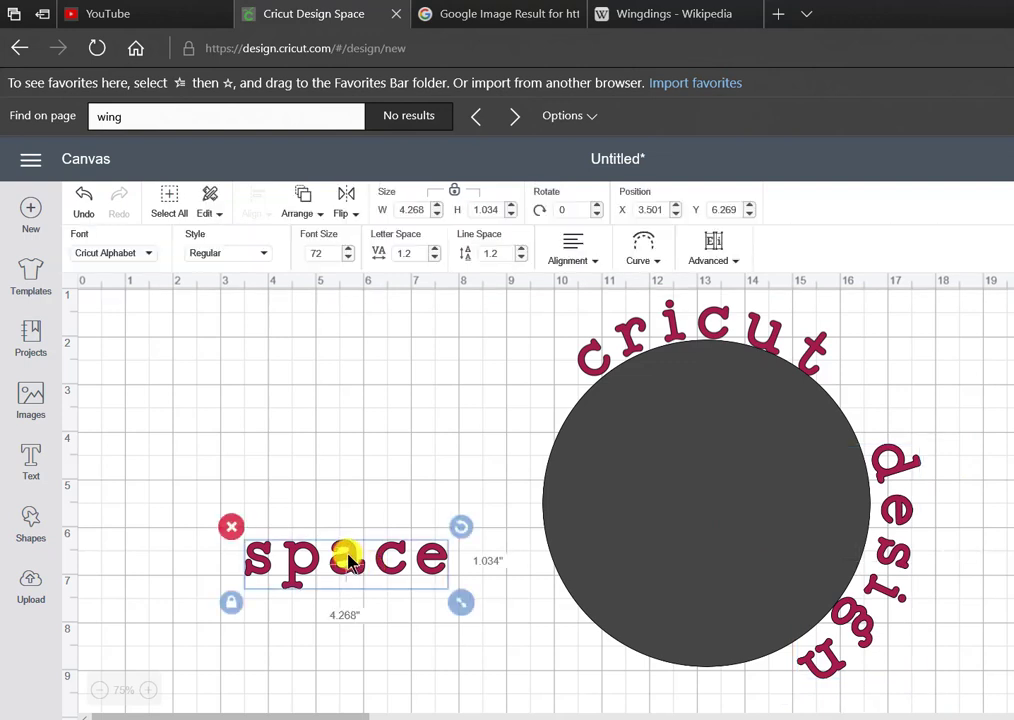
{"action": "left_click", "coordinate": [650, 256]}
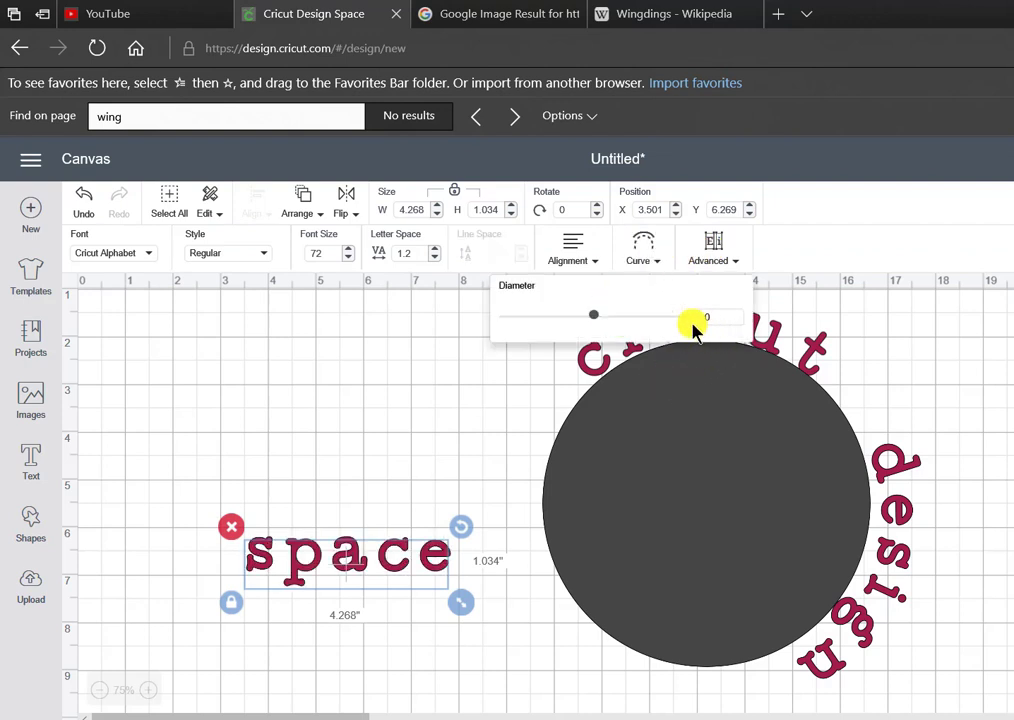
{"action": "left_click", "coordinate": [712, 318]}
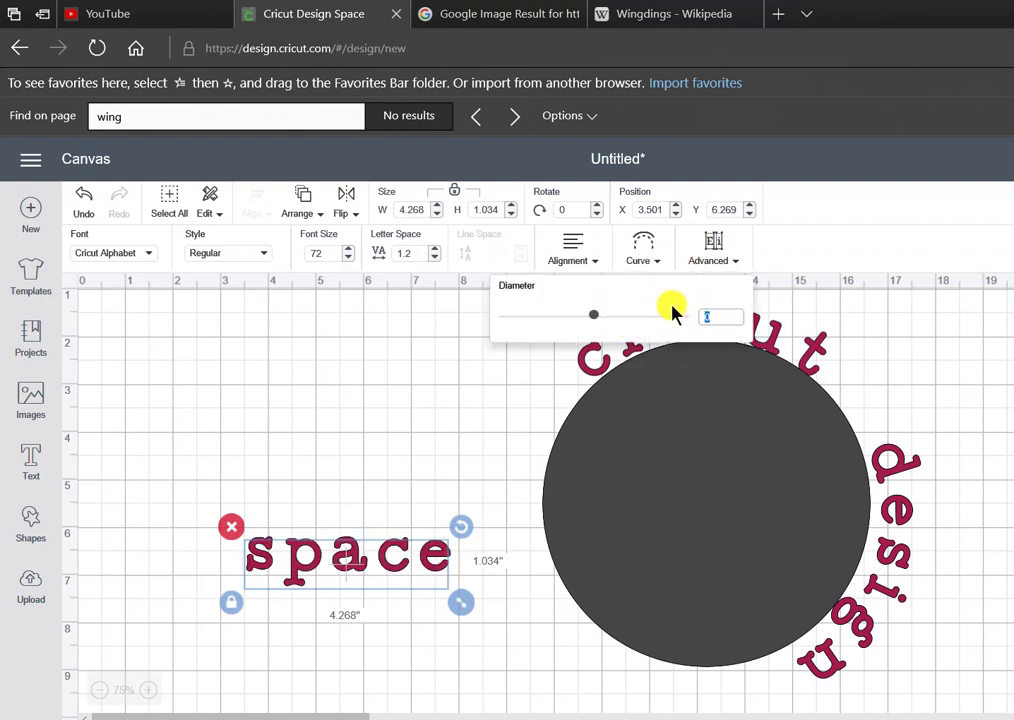
{"action": "type", "text": "6/7"}
{"action": "key", "text": "BackSpace"}
{"action": "key", "text": "BackSpace"}
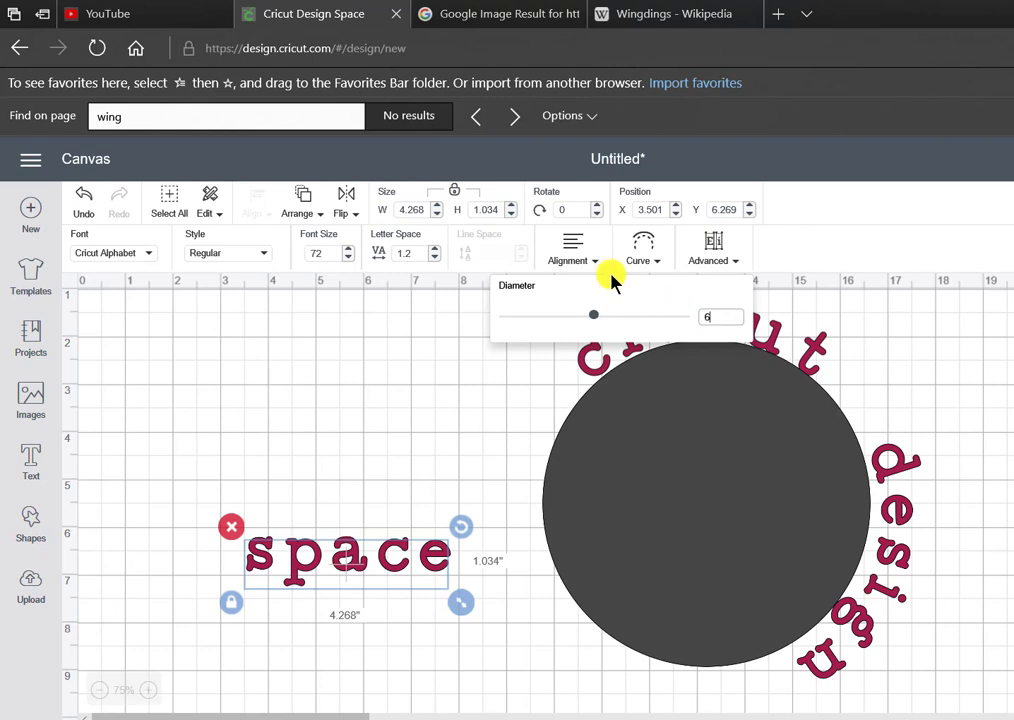
{"action": "type", "text": ".75"}
{"action": "key", "text": "Return"}
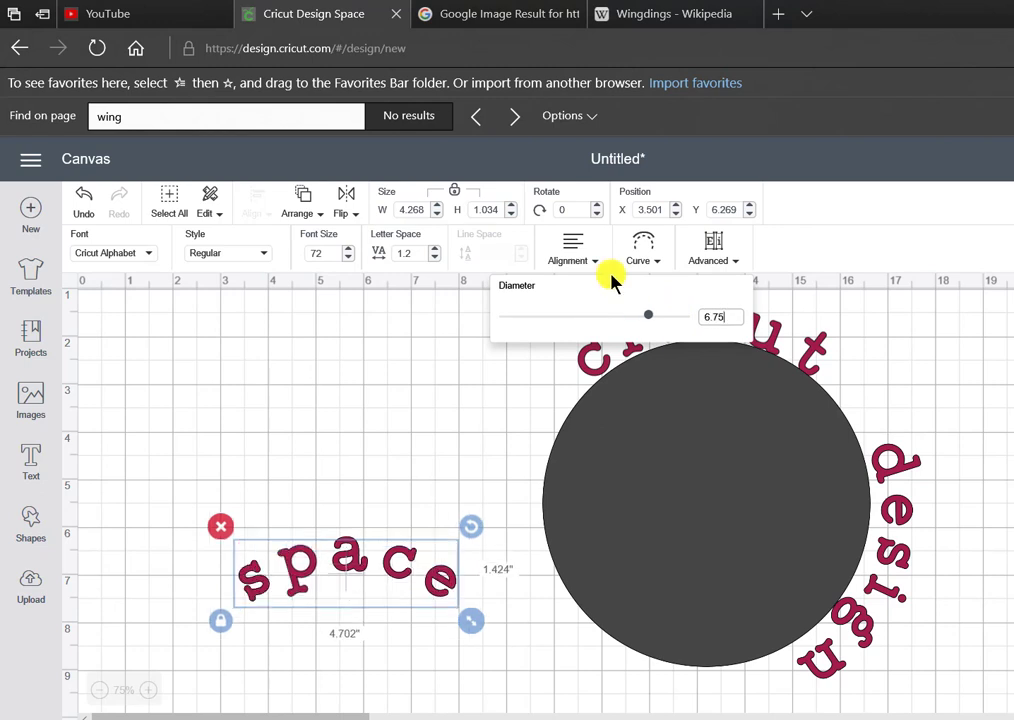
- Rotate "space" to about 255.9 degrees and fit it against the circle's lower-left edge
{"action": "left_click_drag", "start_coordinate": [470, 528], "coordinate": [297, 430]}
{"action": "left_click_drag", "start_coordinate": [351, 593], "coordinate": [540, 613]}
{"action": "left_click_drag", "start_coordinate": [570, 440], "coordinate": [561, 640]}
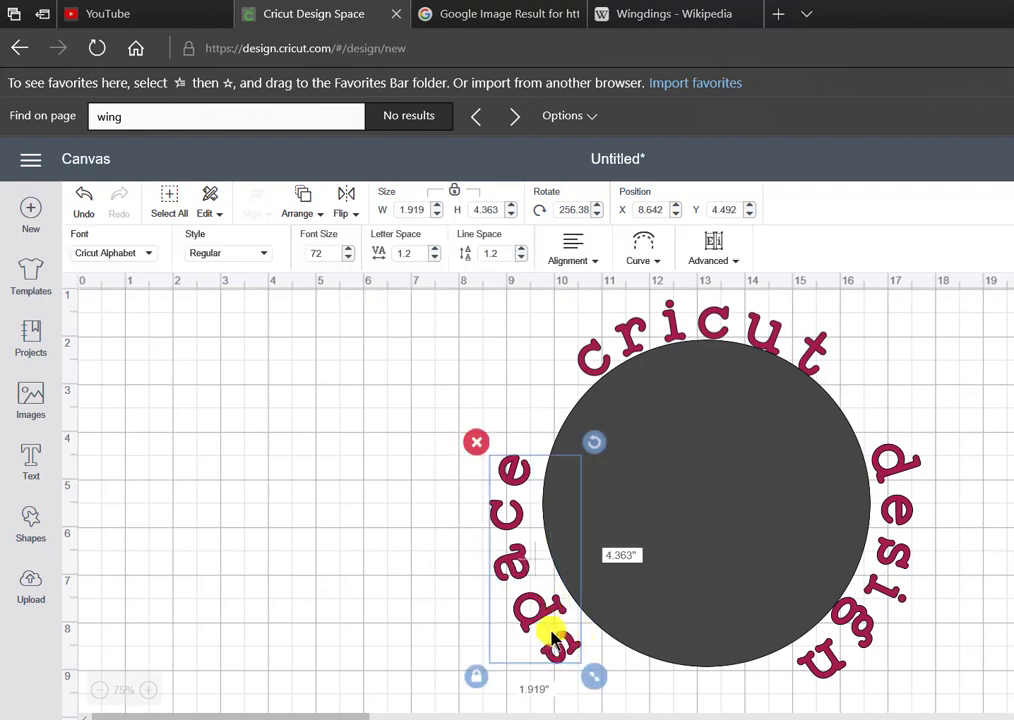
{"action": "mouse_move", "coordinate": [597, 444]}
{"action": "left_mouse_down"}
{"action": "mouse_move", "coordinate": [600, 430]}
{"action": "mouse_move", "coordinate": [597, 441]}
{"action": "left_mouse_up"}
{"action": "mouse_move", "coordinate": [511, 566]}
{"action": "left_mouse_down"}
{"action": "mouse_move", "coordinate": [518, 559]}
{"action": "mouse_move", "coordinate": [520, 569]}
{"action": "left_mouse_up"}
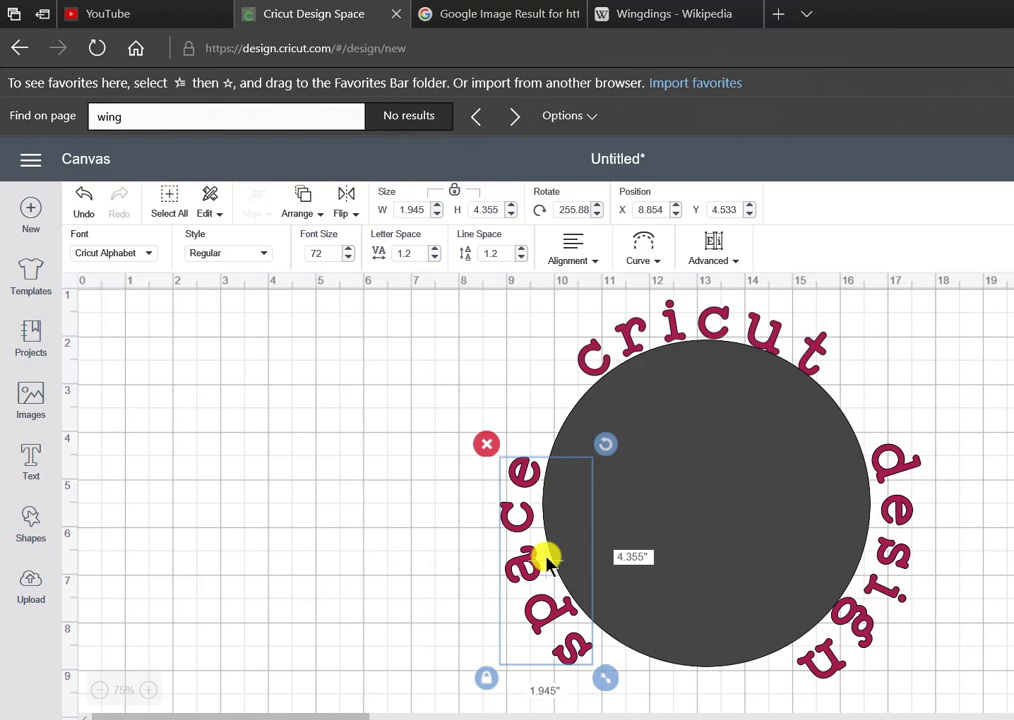
- Shrink the circle, then move "design" closer to its right edge and rotate the word to about 114.4 degrees
{"action": "left_click", "coordinate": [703, 615]}
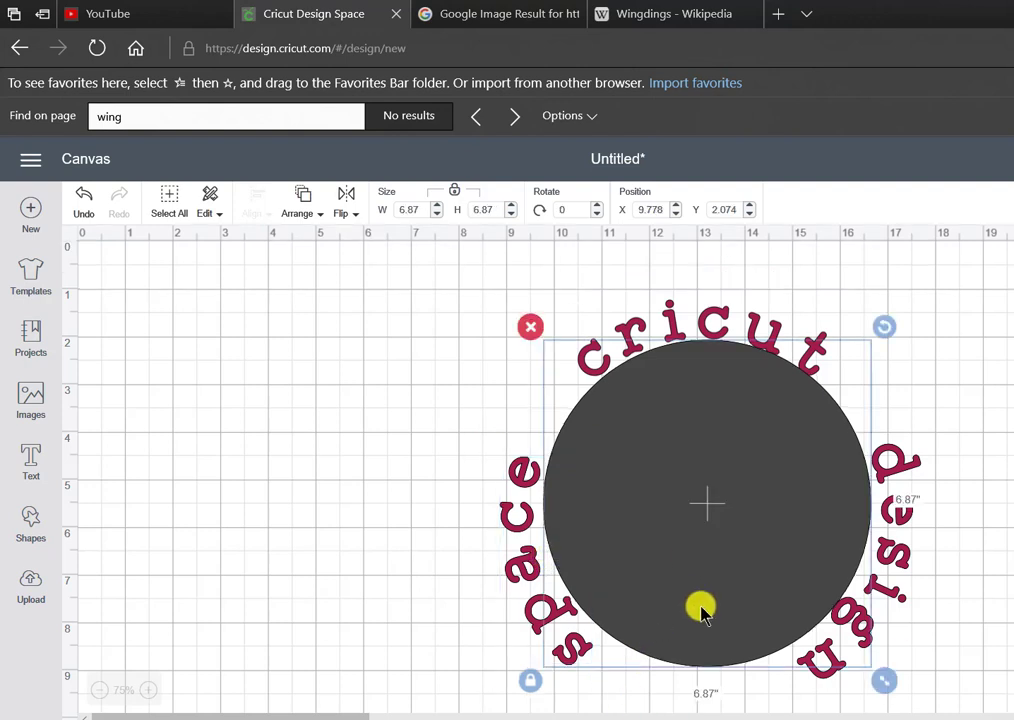
{"action": "left_click_drag", "start_coordinate": [882, 678], "coordinate": [820, 597]}
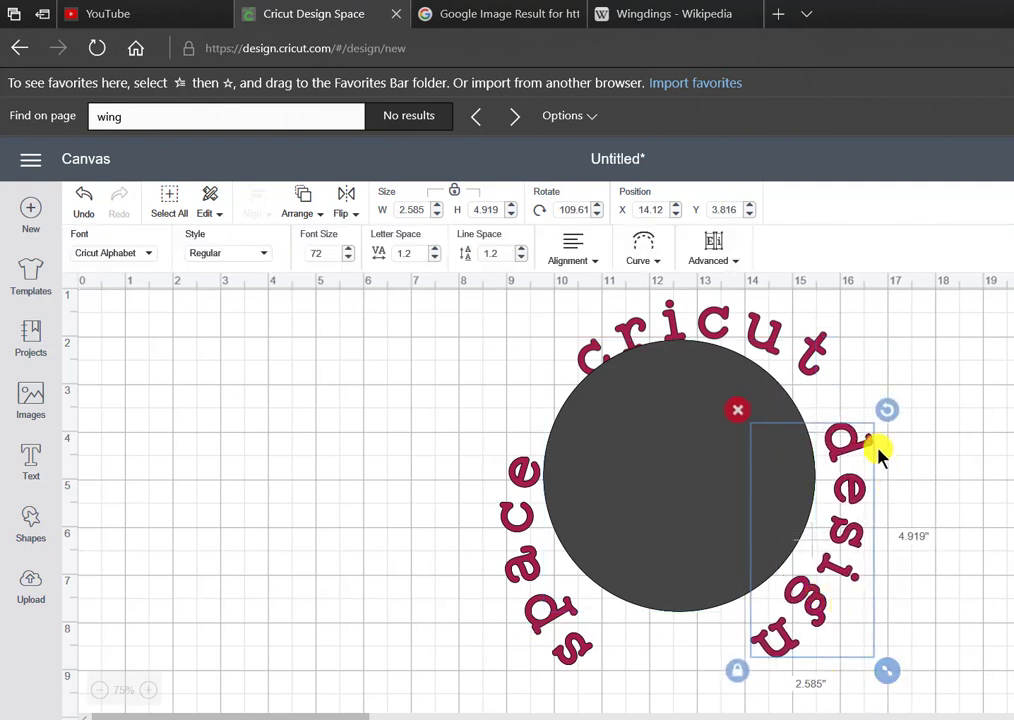
{"action": "left_click_drag", "start_coordinate": [885, 413], "coordinate": [889, 424]}
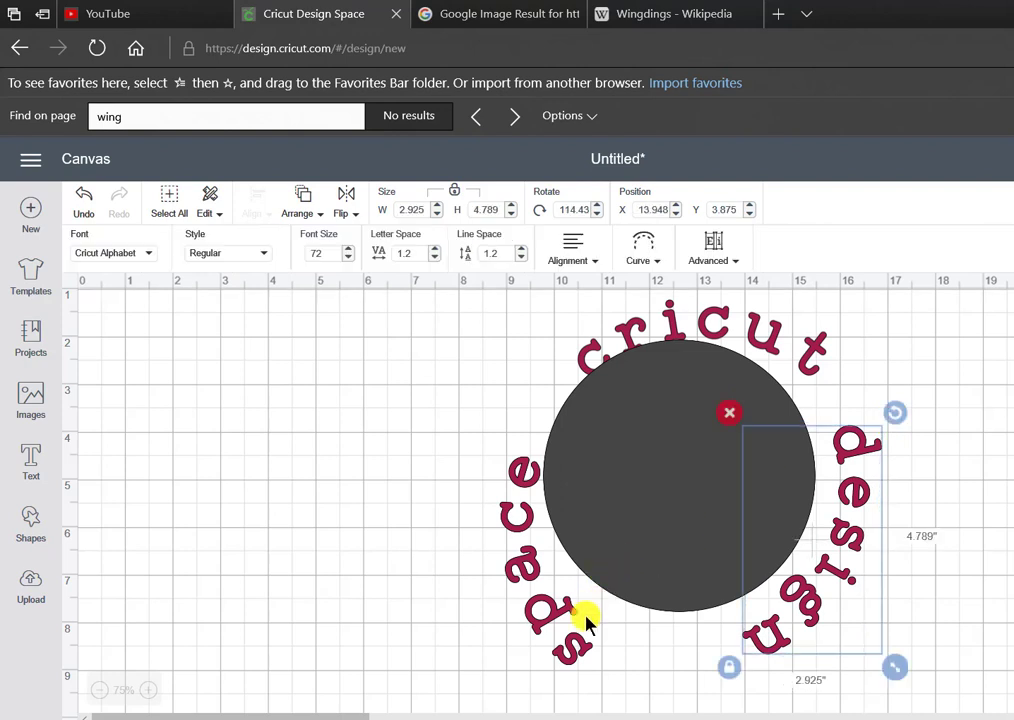
- Rotate "space" to about 241.9 degrees so its arc follows the circle's lower-left edge
{"action": "left_click", "coordinate": [586, 622]}
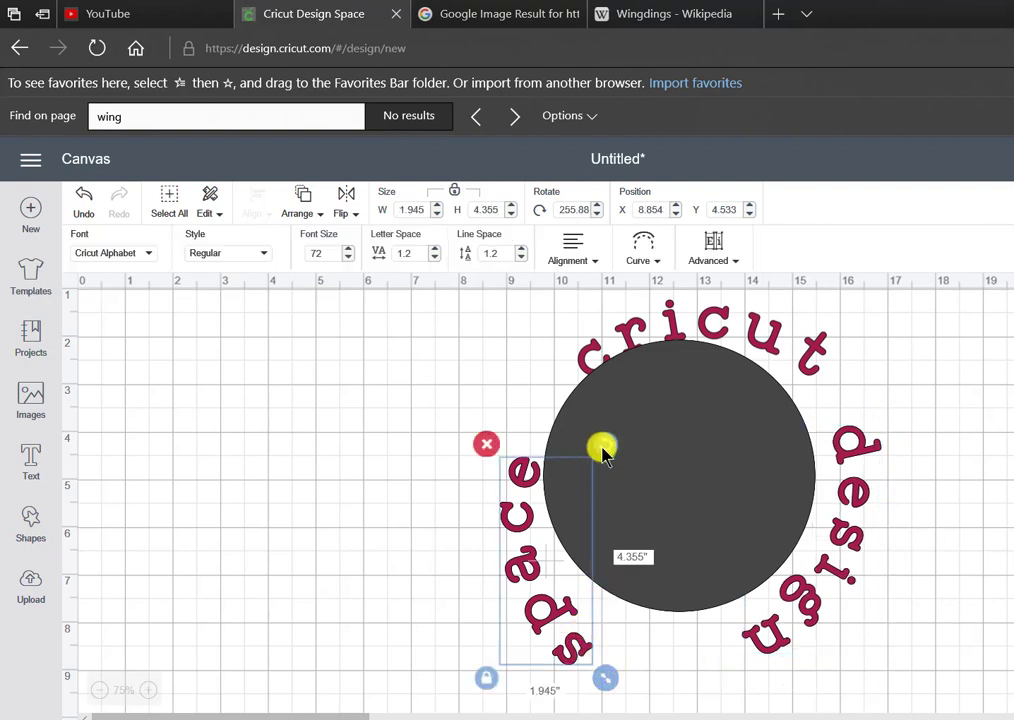
{"action": "left_click_drag", "start_coordinate": [602, 452], "coordinate": [573, 432]}
{"action": "left_click", "coordinate": [844, 389]}
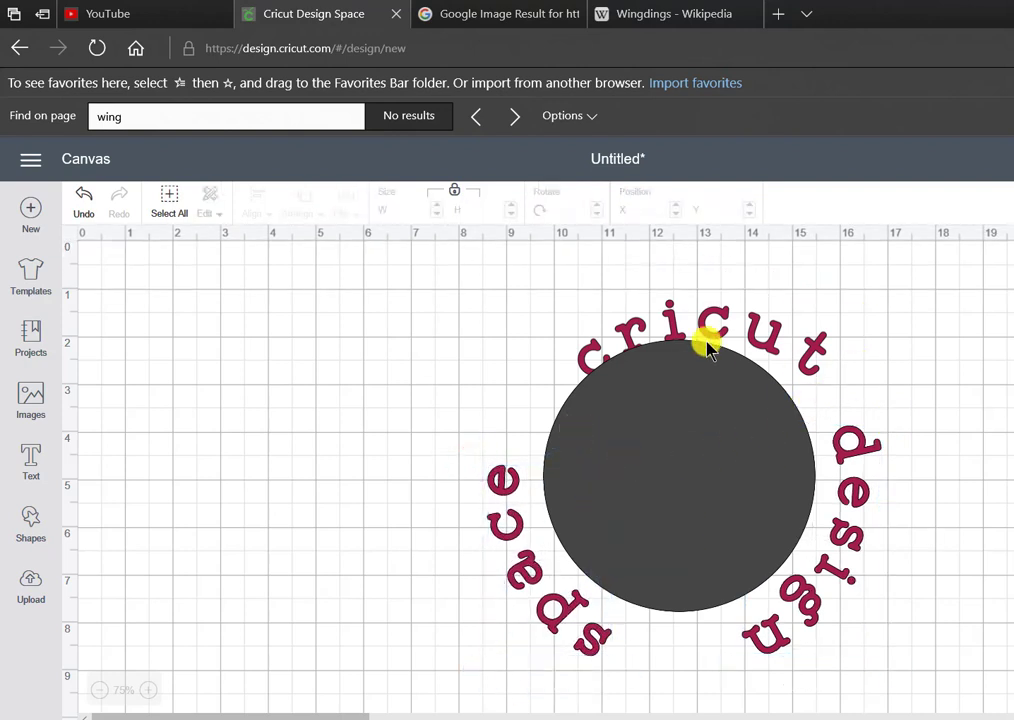
- Center "cricut" just above the circle's top edge and nudge "space" slightly closer to the lower-left edge
{"action": "left_click", "coordinate": [688, 329]}
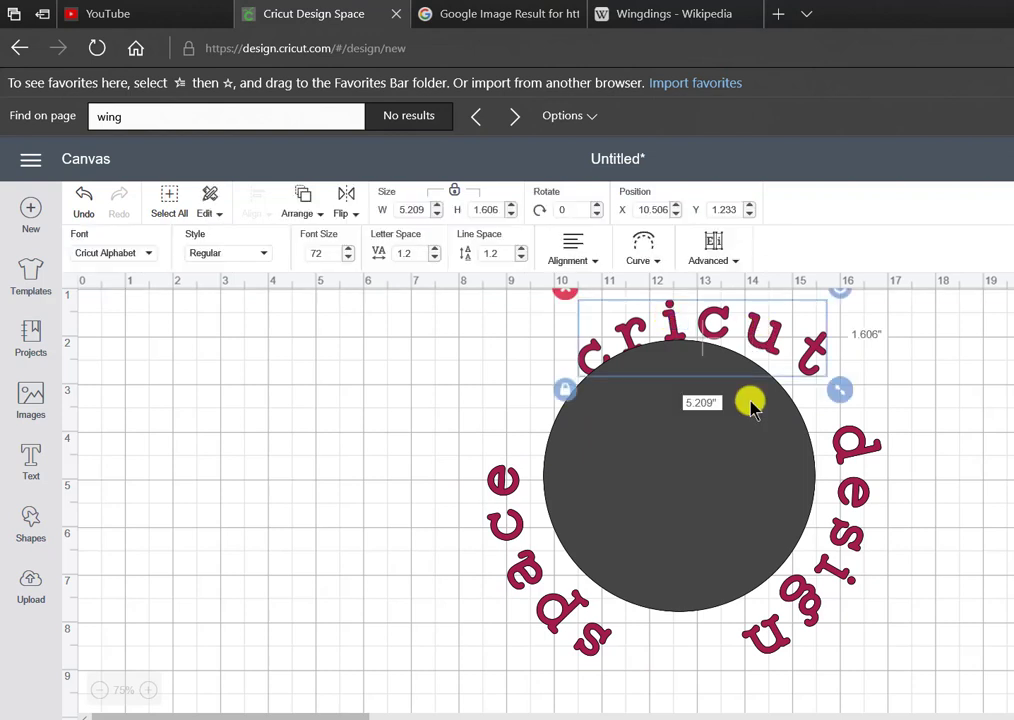
{"action": "left_click_drag", "start_coordinate": [674, 305], "coordinate": [645, 313]}
{"action": "left_click", "coordinate": [534, 593]}
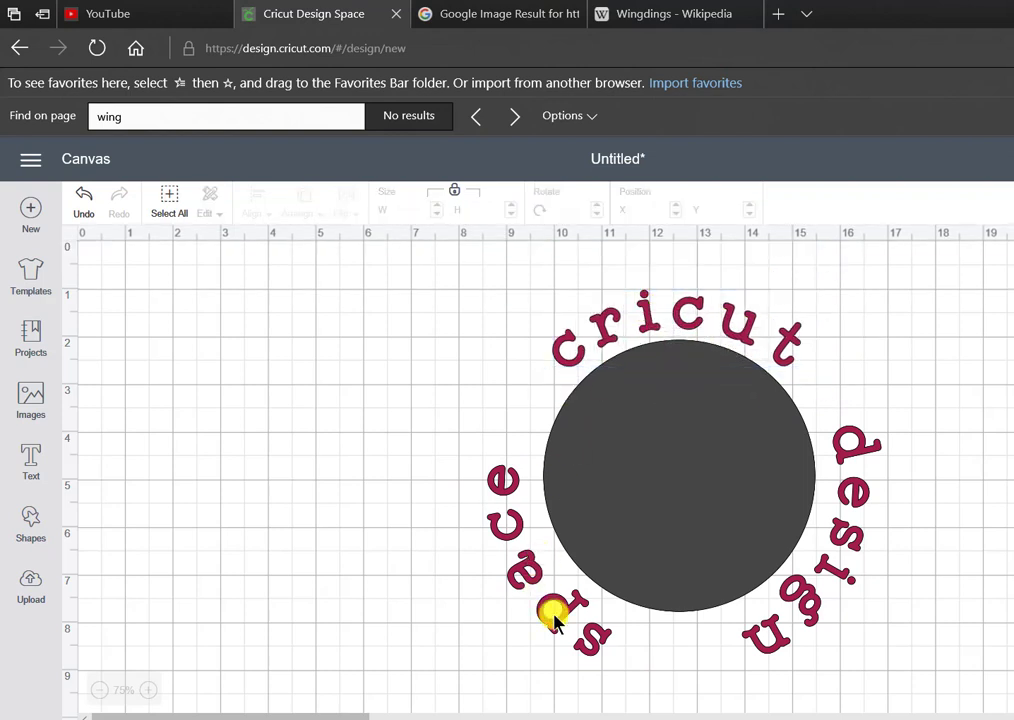
{"action": "left_click", "coordinate": [558, 617]}
{"action": "left_click_drag", "start_coordinate": [565, 623], "coordinate": [570, 615]}
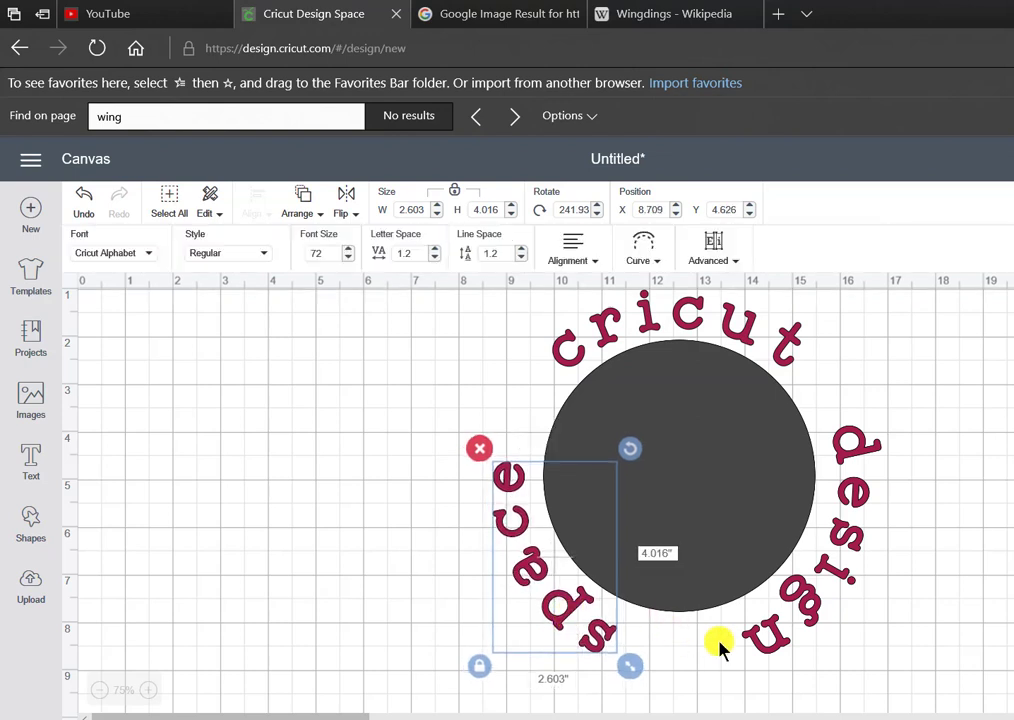
{"action": "left_click", "coordinate": [827, 545]}
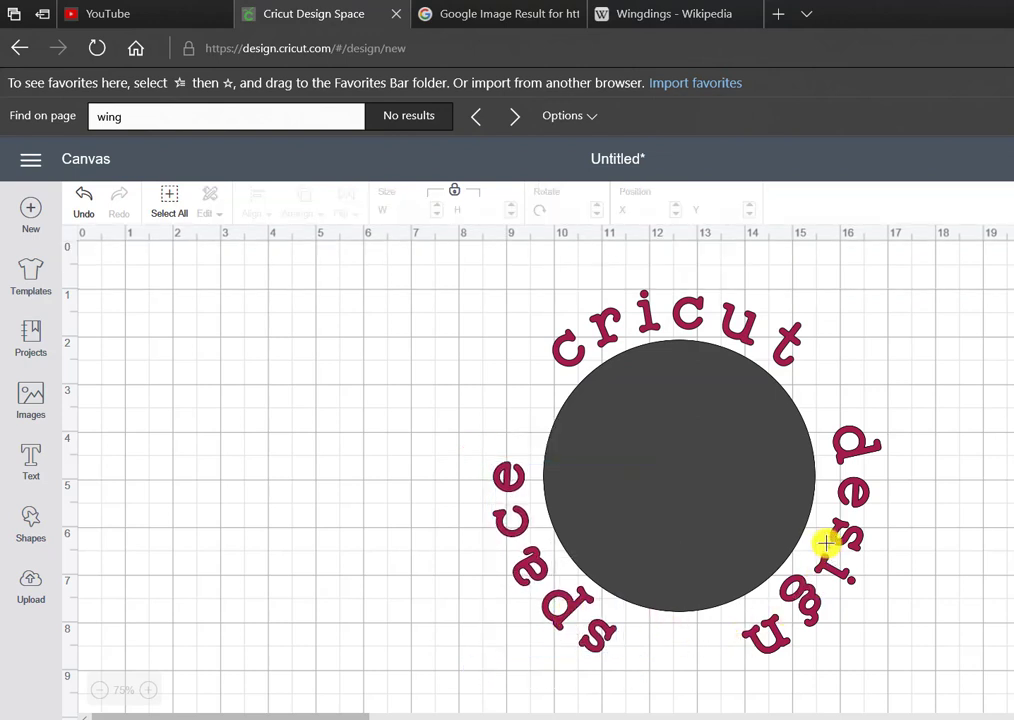
- Delete the dark guide circle from the middle of the three curved words
{"action": "left_click", "coordinate": [733, 505]}
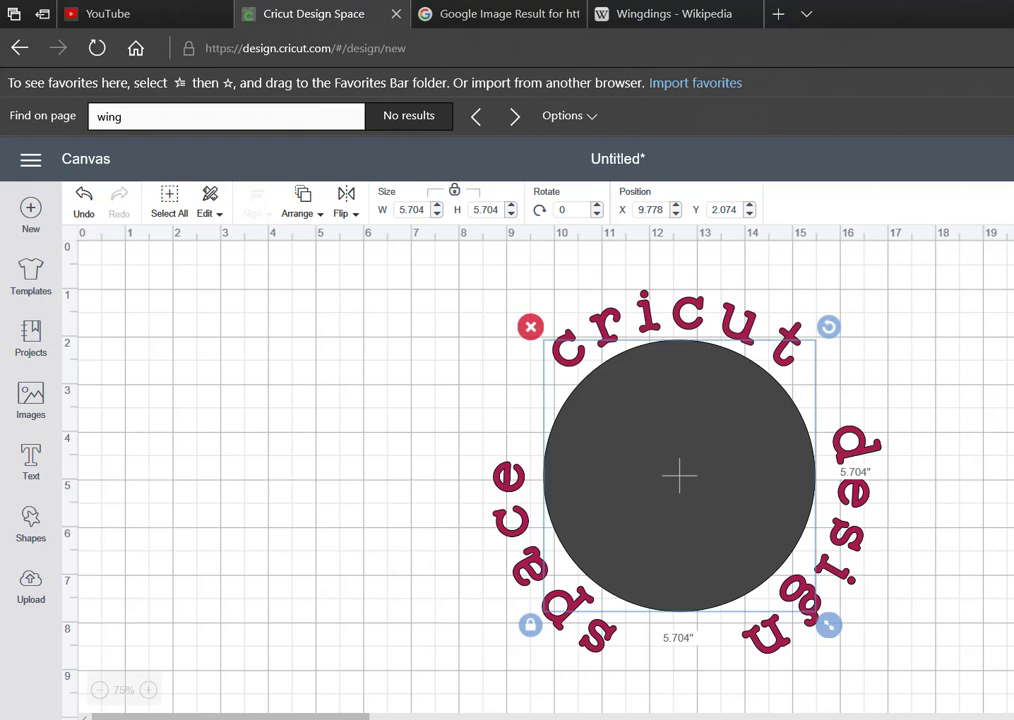
{"action": "key", "text": "Delete"}
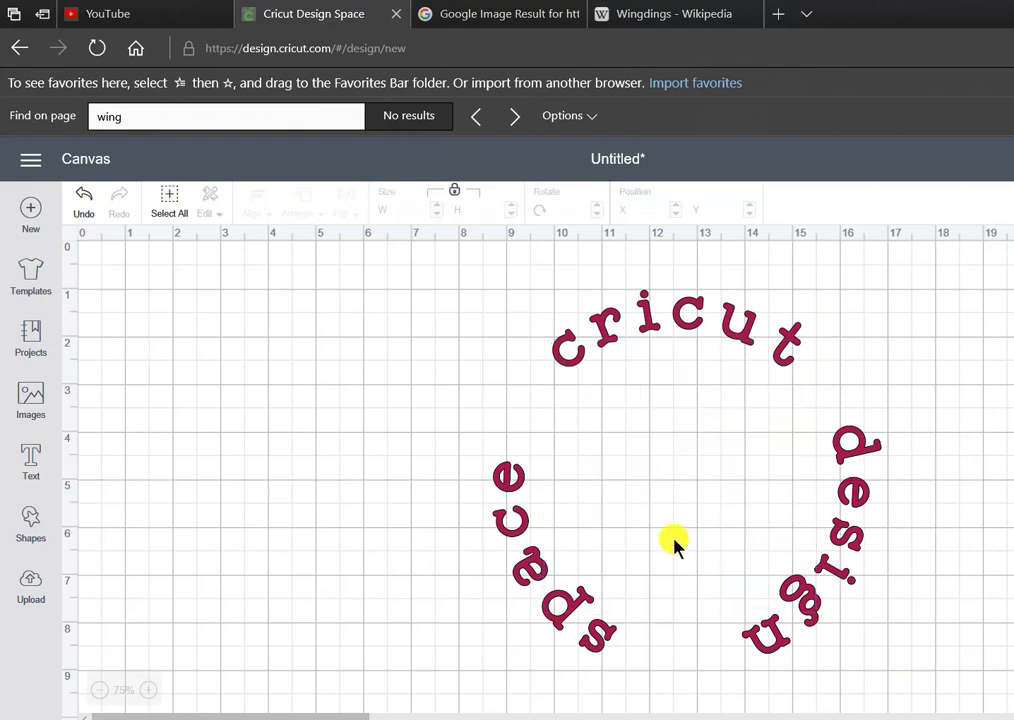